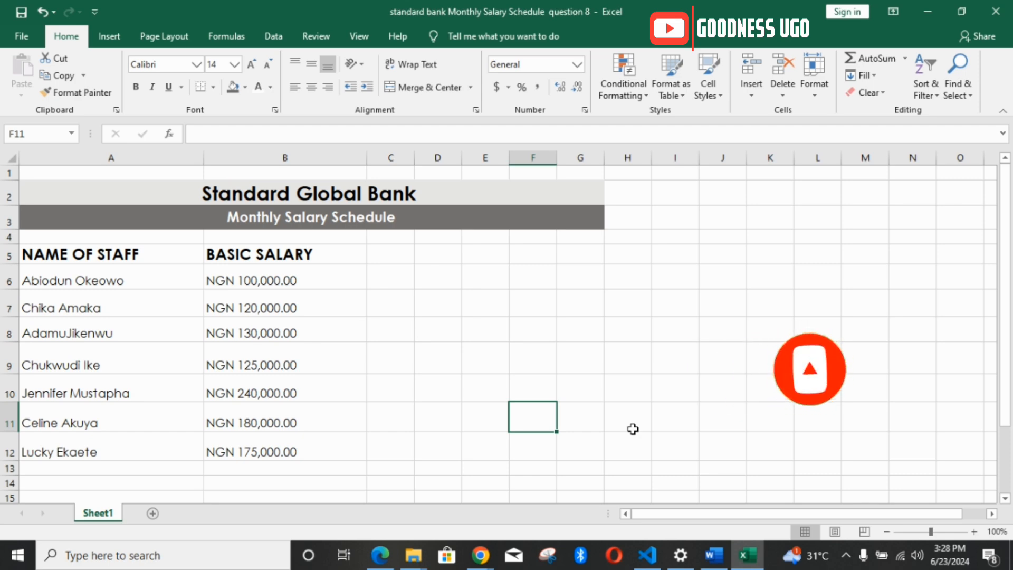
Step: Switch to the Word document and read the Question 8 requirements, including how the housing allowance is defined
{"action": "left_click", "coordinate": [713, 555]}
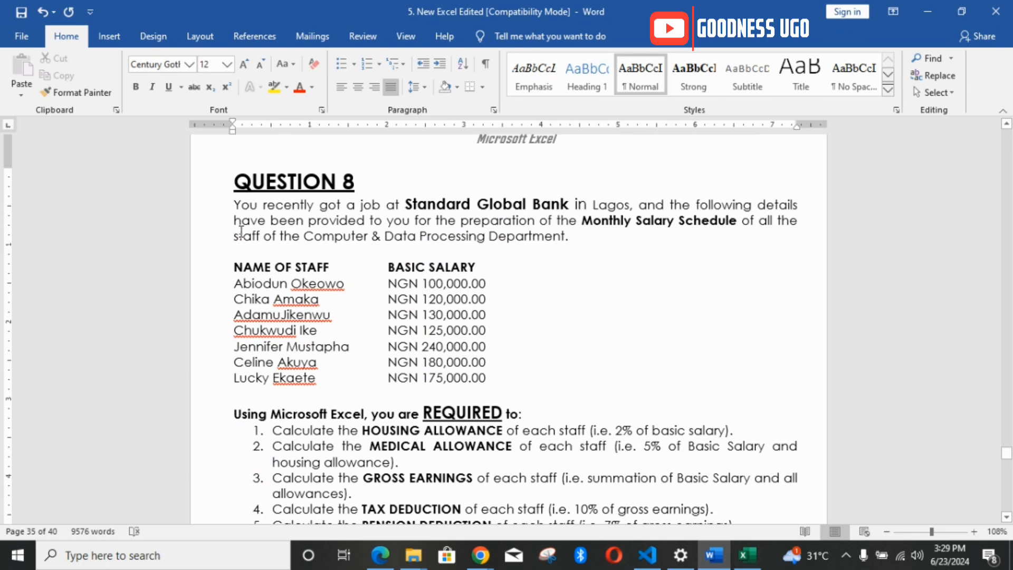
{"action": "left_click_drag", "start_coordinate": [236, 236], "coordinate": [538, 237]}
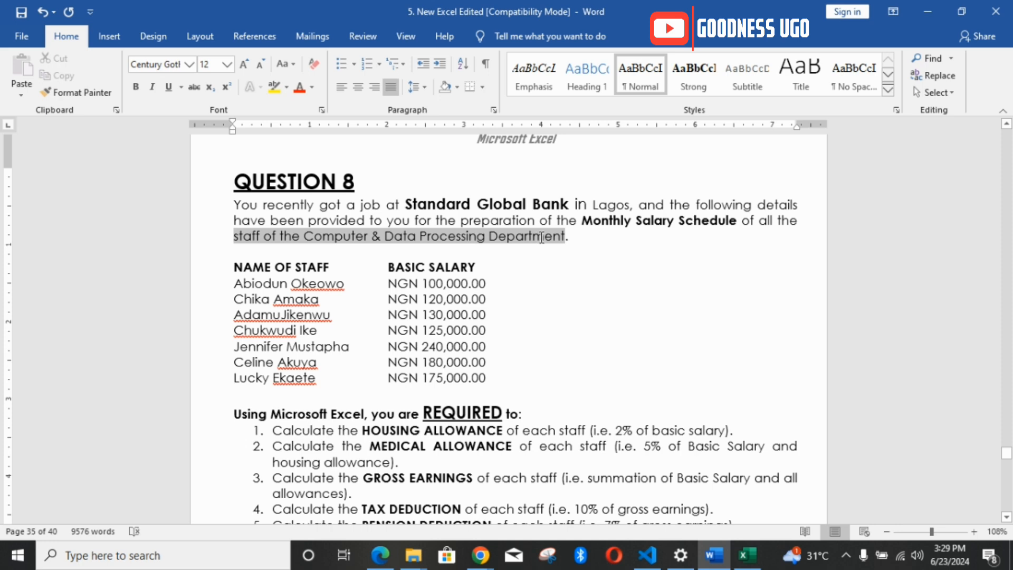
{"action": "scroll", "coordinate": [536, 244], "scroll_direction": "down", "scroll_amount": 5}
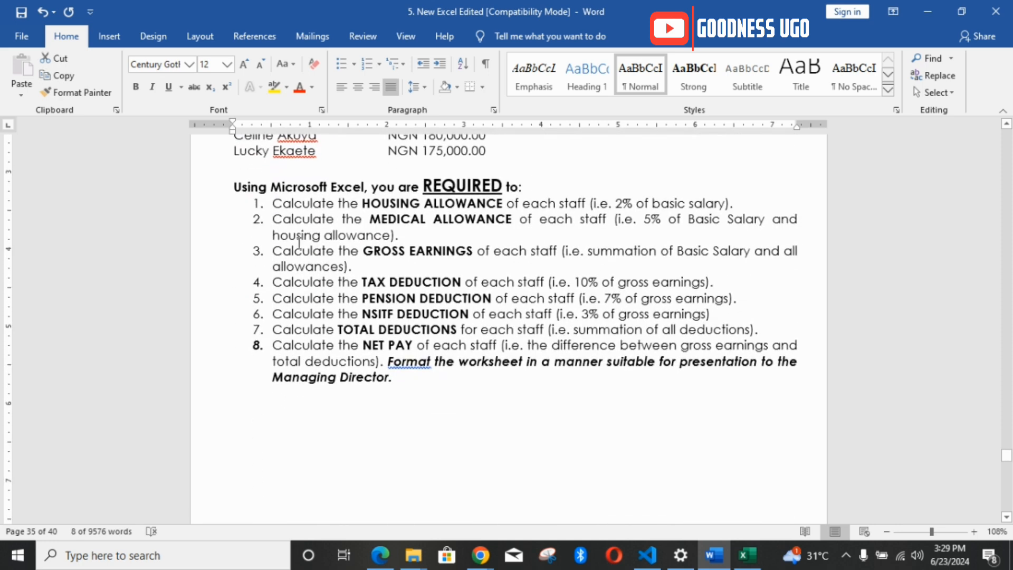
{"action": "left_click", "coordinate": [939, 532]}
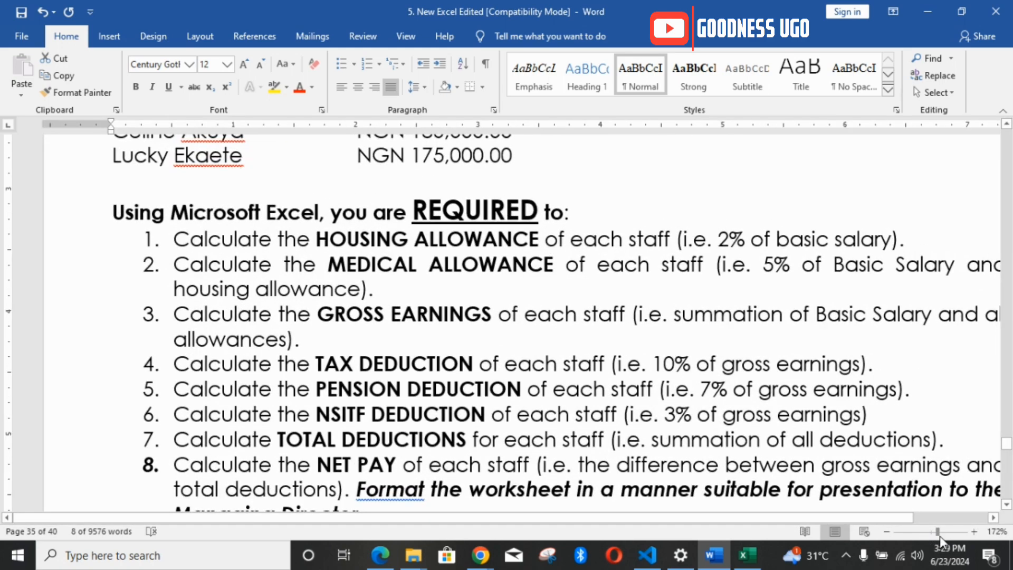
{"action": "left_click", "coordinate": [938, 533]}
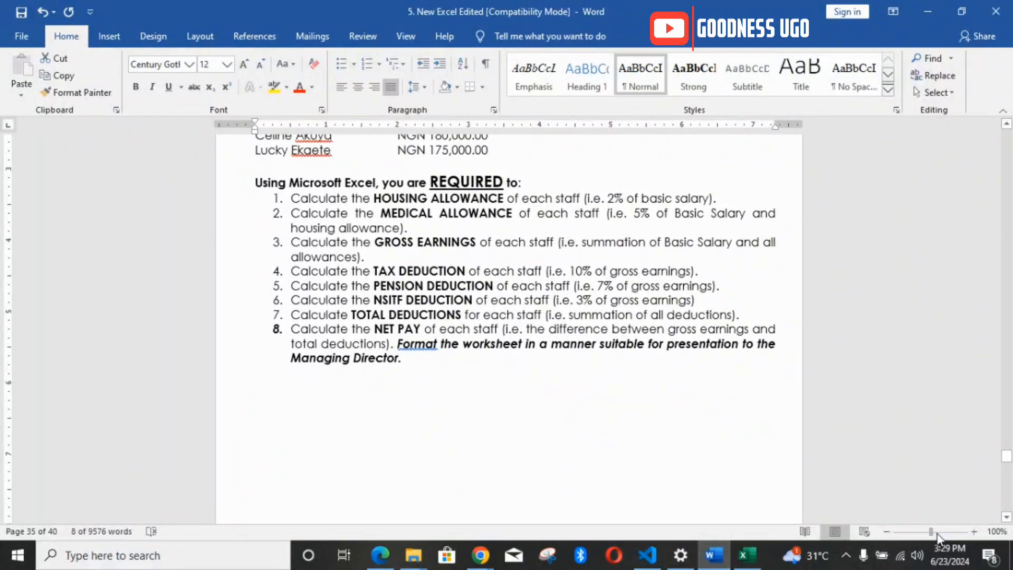
{"action": "left_click", "coordinate": [937, 532]}
{"action": "left_click", "coordinate": [935, 532]}
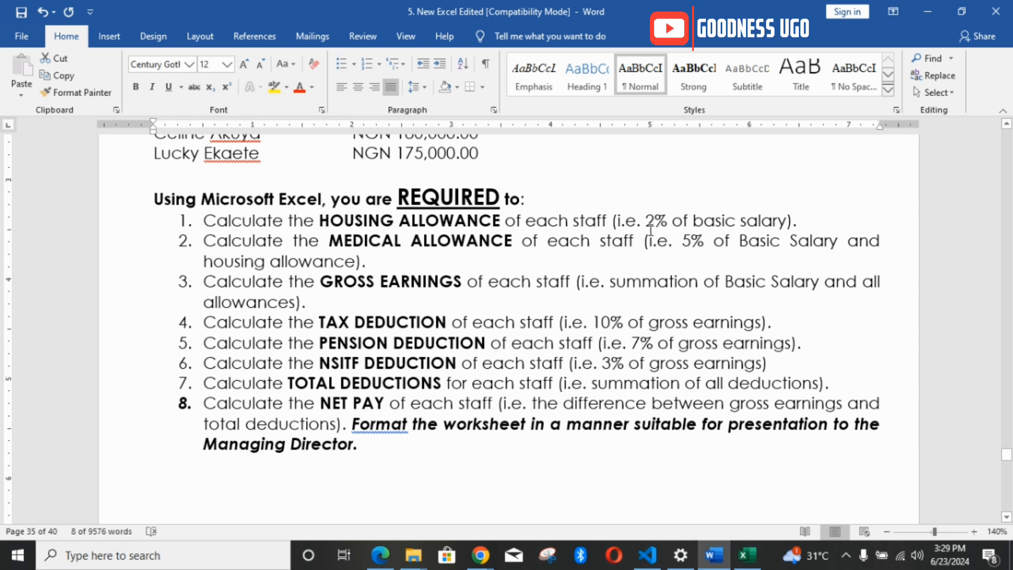
{"action": "left_click_drag", "start_coordinate": [638, 224], "coordinate": [789, 223]}
{"action": "left_click_drag", "start_coordinate": [312, 221], "coordinate": [493, 201]}
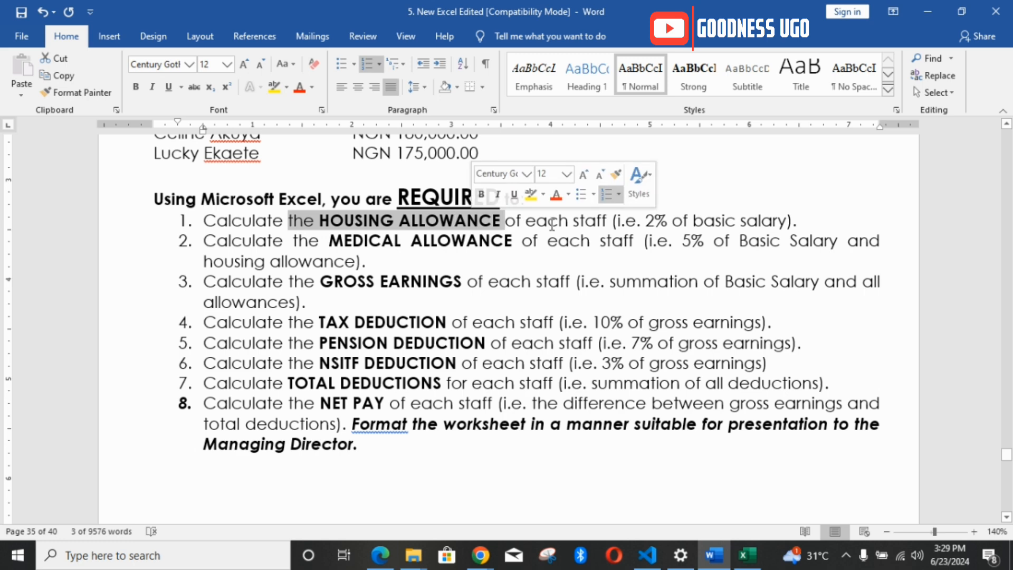
Step: Return to the Excel worksheet and enter the heading "Housing Allowance" in cell C5
{"action": "left_click", "coordinate": [747, 555]}
{"action": "left_click", "coordinate": [382, 258]}
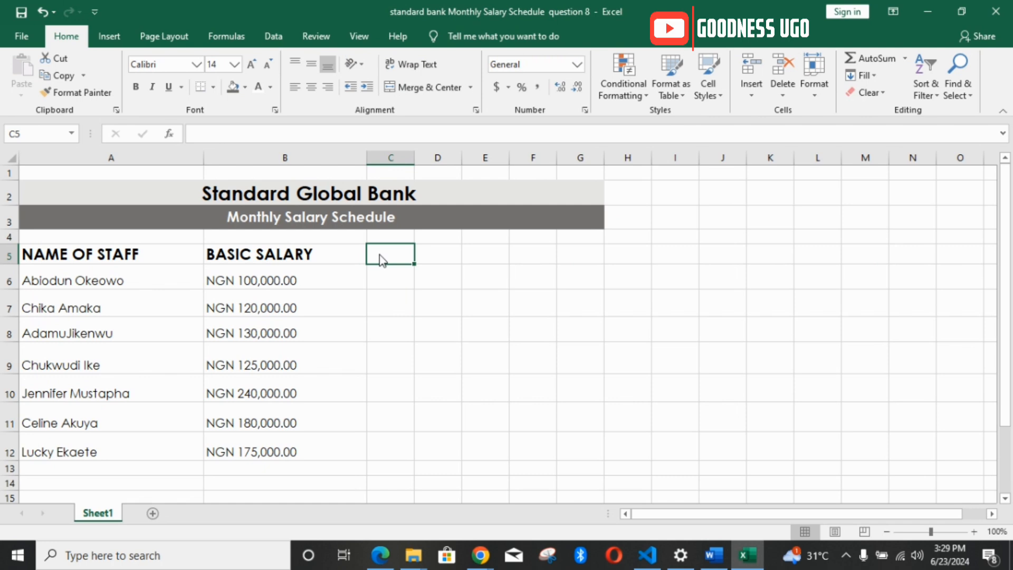
{"action": "type", "text": "housinf"}
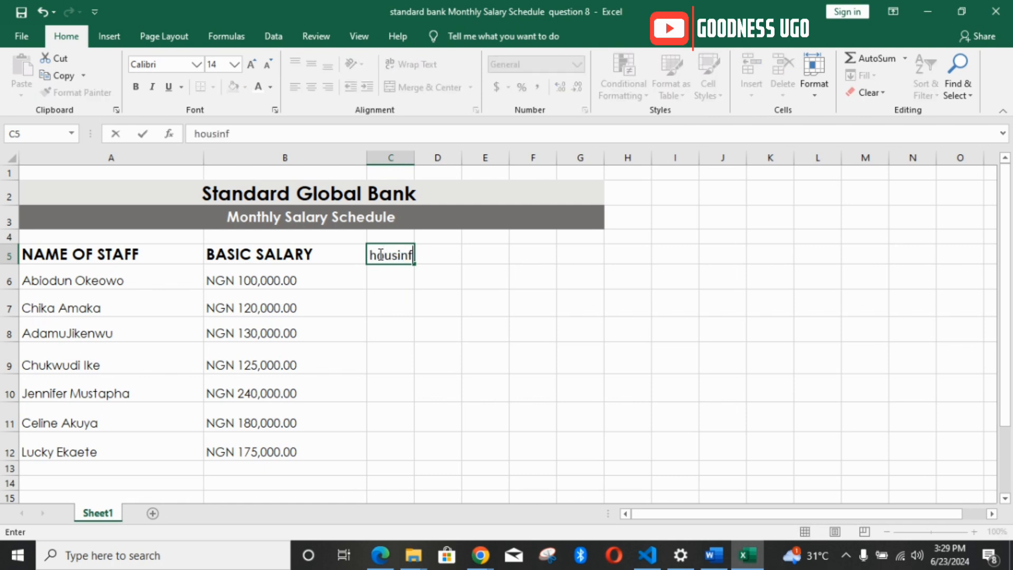
{"action": "key", "text": "BackSpace"}
{"action": "type", "text": "g Allowance"}
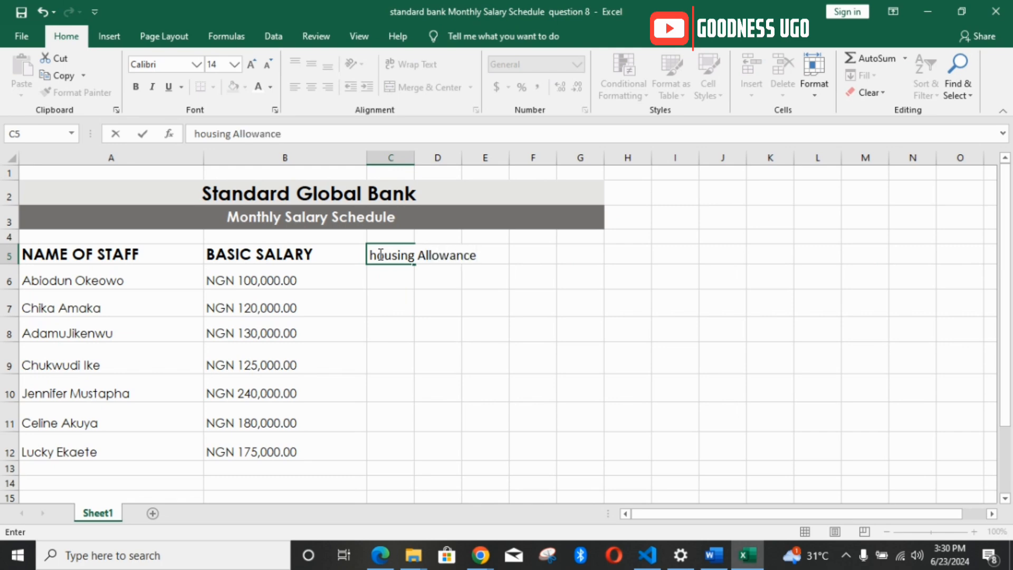
{"action": "left_click", "coordinate": [448, 283]}
{"action": "double_click", "coordinate": [380, 255]}
{"action": "key", "text": "BackSpace"}
{"action": "type", "text": "H"}
{"action": "left_click", "coordinate": [430, 280]}
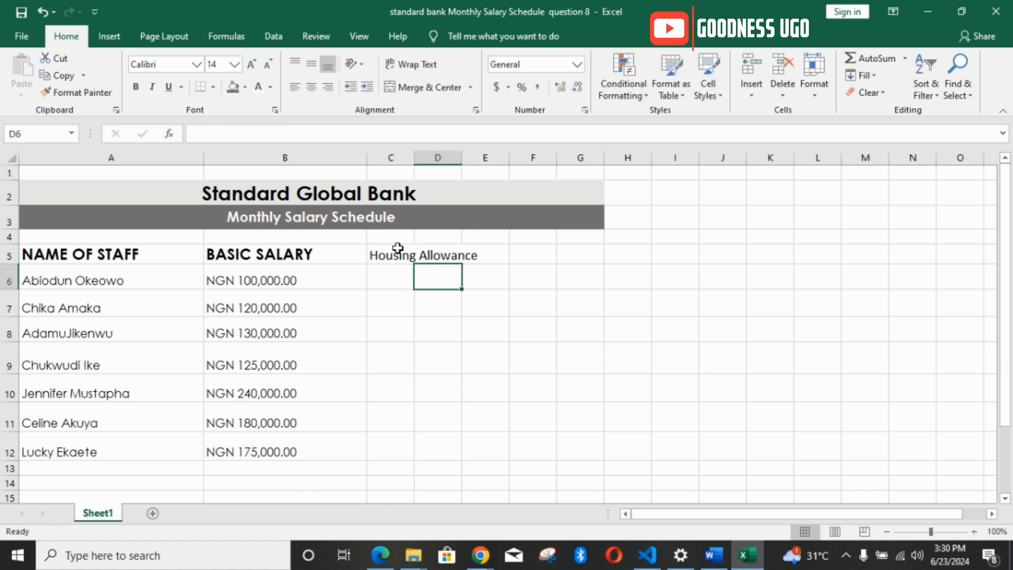
Step: Make the header cells A5:L5 bold and widen column C to fit the Housing Allowance heading
{"action": "left_click", "coordinate": [397, 248]}
{"action": "left_click_drag", "start_coordinate": [148, 255], "coordinate": [823, 253]}
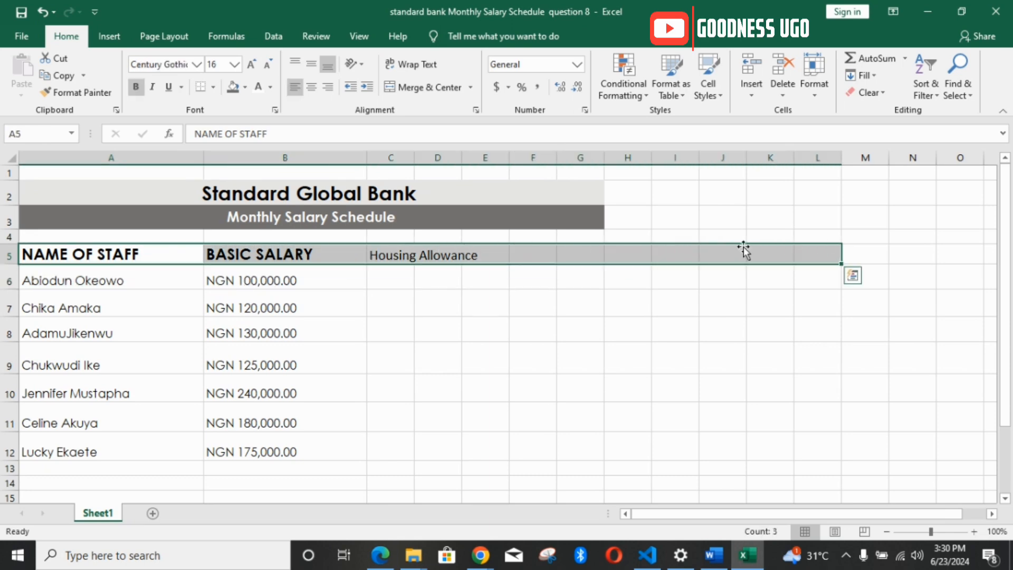
{"action": "left_click", "coordinate": [137, 87]}
{"action": "left_click", "coordinate": [136, 87]}
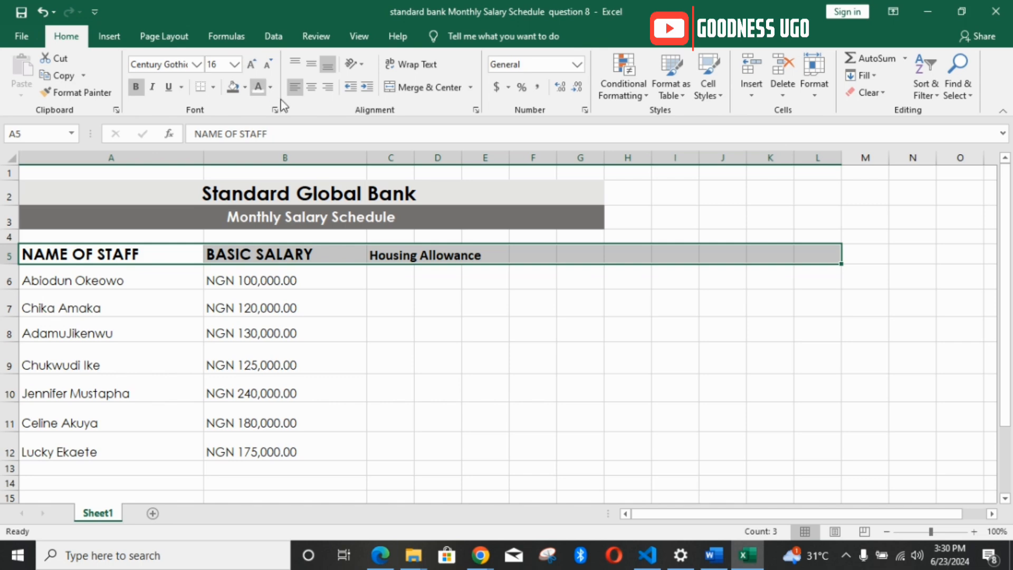
{"action": "left_click", "coordinate": [420, 256]}
{"action": "left_click_drag", "start_coordinate": [414, 157], "coordinate": [501, 171]}
{"action": "left_click", "coordinate": [450, 276]}
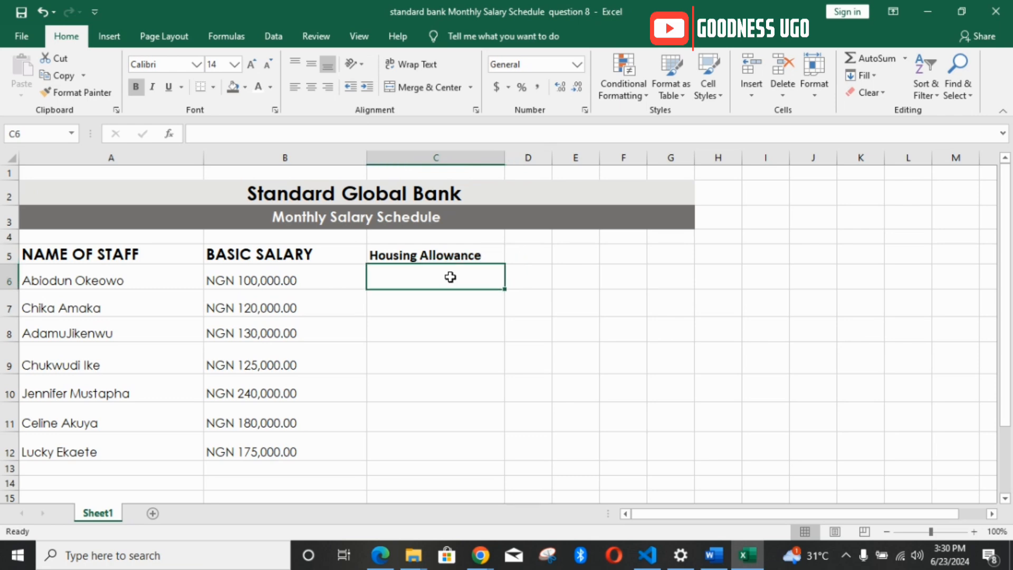
Step: Remove the typed NGN prefix from the basic salaries in B6, B7 and B8, leaving only the numbers
{"action": "left_click", "coordinate": [340, 278]}
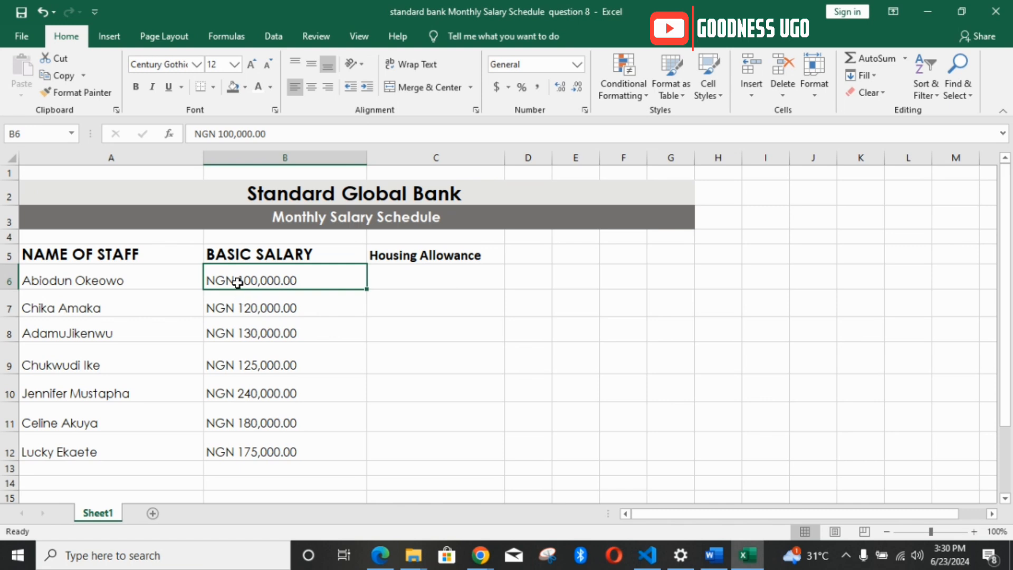
{"action": "double_click", "coordinate": [234, 280]}
{"action": "left_click_drag", "start_coordinate": [235, 281], "coordinate": [202, 333]}
{"action": "key", "text": "Delete"}
{"action": "left_click", "coordinate": [228, 308]}
{"action": "double_click", "coordinate": [232, 309]}
{"action": "key", "text": "Delete"}
{"action": "left_click", "coordinate": [235, 333]}
{"action": "double_click", "coordinate": [232, 333]}
{"action": "key", "text": "Delete"}
Step: Remove the typed NGN prefix from the basic salaries in B9 and B10
{"action": "left_click", "coordinate": [236, 362]}
{"action": "double_click", "coordinate": [235, 363]}
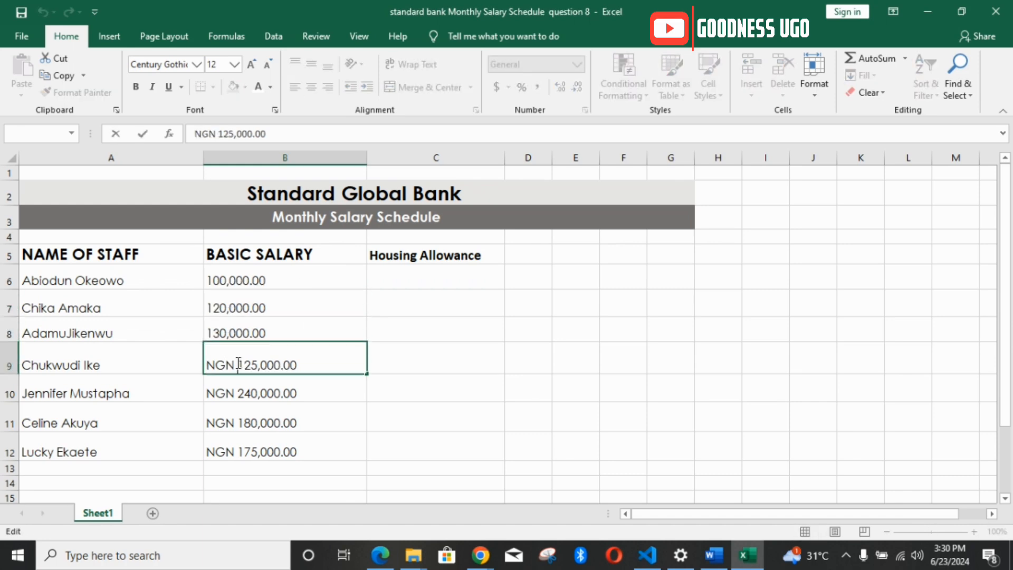
{"action": "left_click_drag", "start_coordinate": [235, 363], "coordinate": [194, 358]}
{"action": "key", "text": "Delete"}
{"action": "key", "text": "ctrl+z"}
{"action": "left_click", "coordinate": [235, 364]}
{"action": "key", "text": "Delete"}
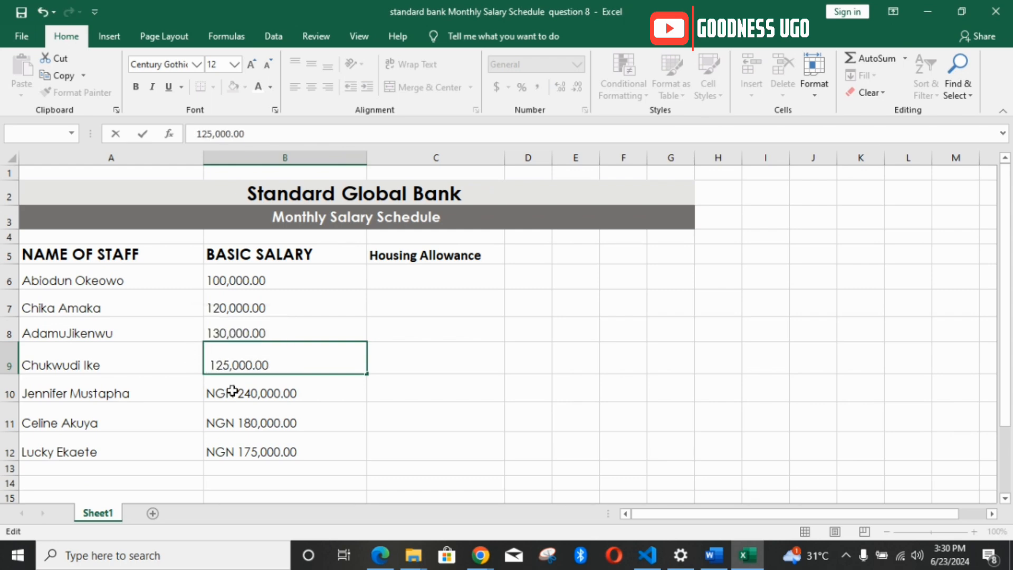
{"action": "left_click", "coordinate": [235, 391]}
{"action": "double_click", "coordinate": [235, 391]}
{"action": "left_click_drag", "start_coordinate": [235, 391], "coordinate": [204, 391]}
{"action": "key", "text": "Delete"}
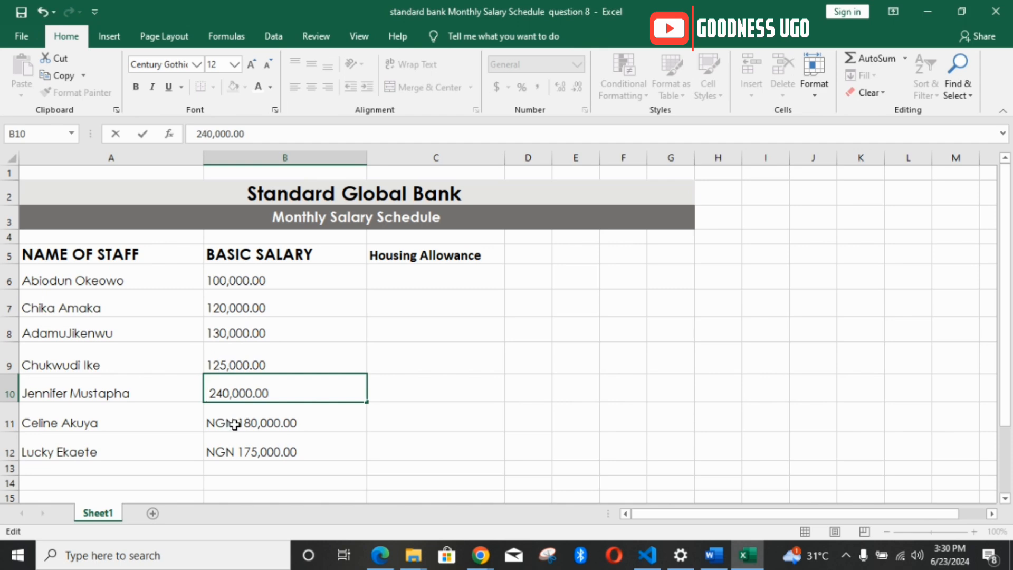
Step: Remove the typed NGN prefix from the last two basic salaries, B11 and B12
{"action": "left_click", "coordinate": [233, 421]}
{"action": "double_click", "coordinate": [233, 421]}
{"action": "left_click_drag", "start_coordinate": [232, 421], "coordinate": [203, 421]}
{"action": "key", "text": "Delete"}
{"action": "left_click", "coordinate": [237, 453]}
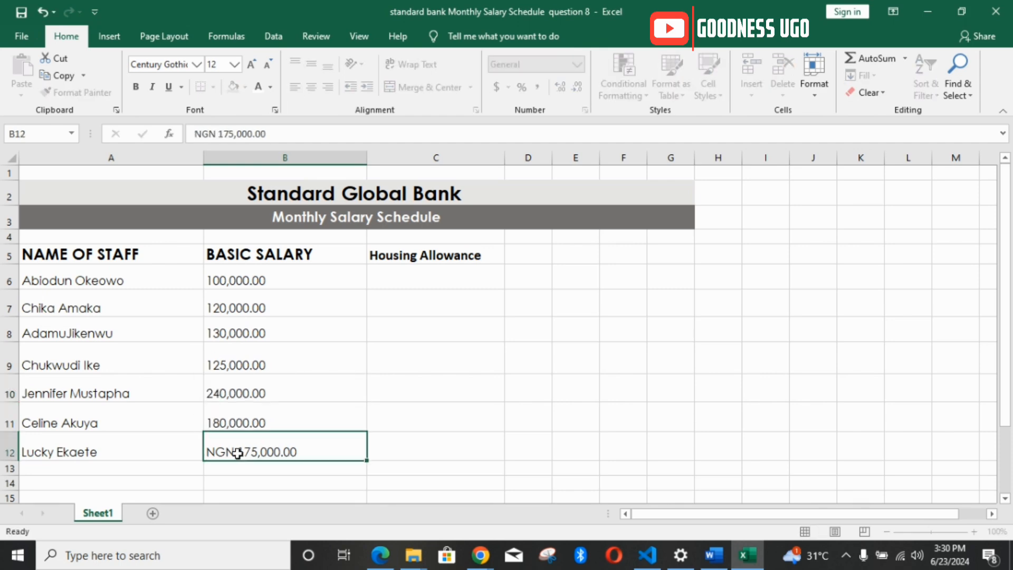
{"action": "double_click", "coordinate": [238, 452]}
{"action": "left_click_drag", "start_coordinate": [237, 453], "coordinate": [204, 452]}
{"action": "key", "text": "Delete"}
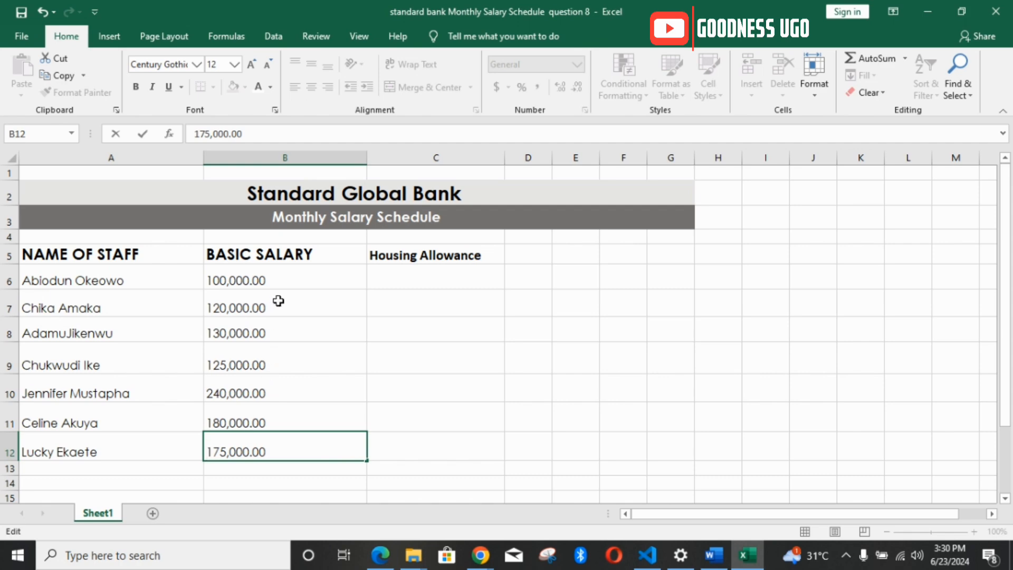
Step: Format the basic salaries in B6:B12 as Currency with the NGN symbol
{"action": "left_click_drag", "start_coordinate": [283, 280], "coordinate": [290, 452]}
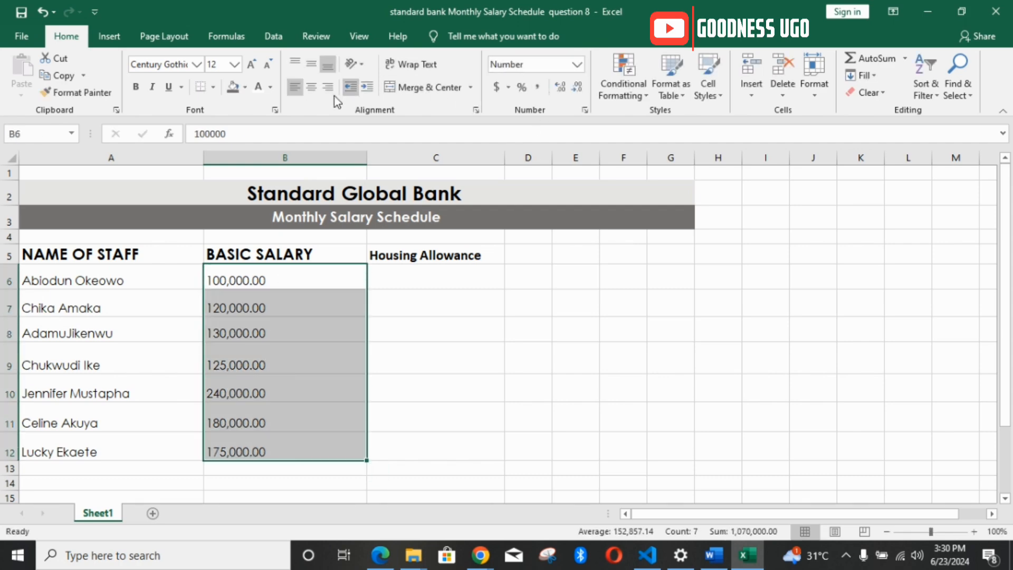
{"action": "left_click", "coordinate": [584, 110]}
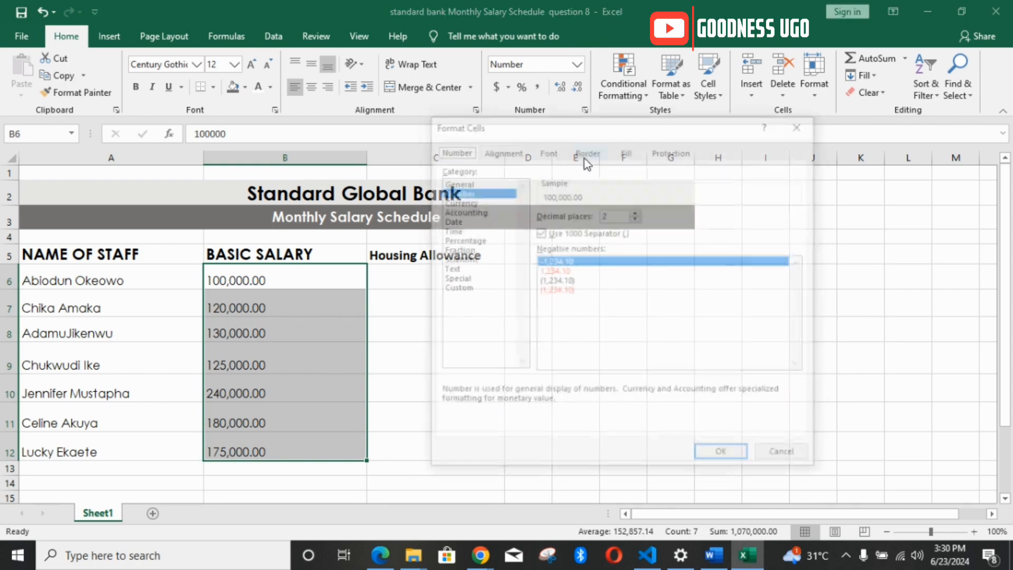
{"action": "left_click", "coordinate": [467, 201]}
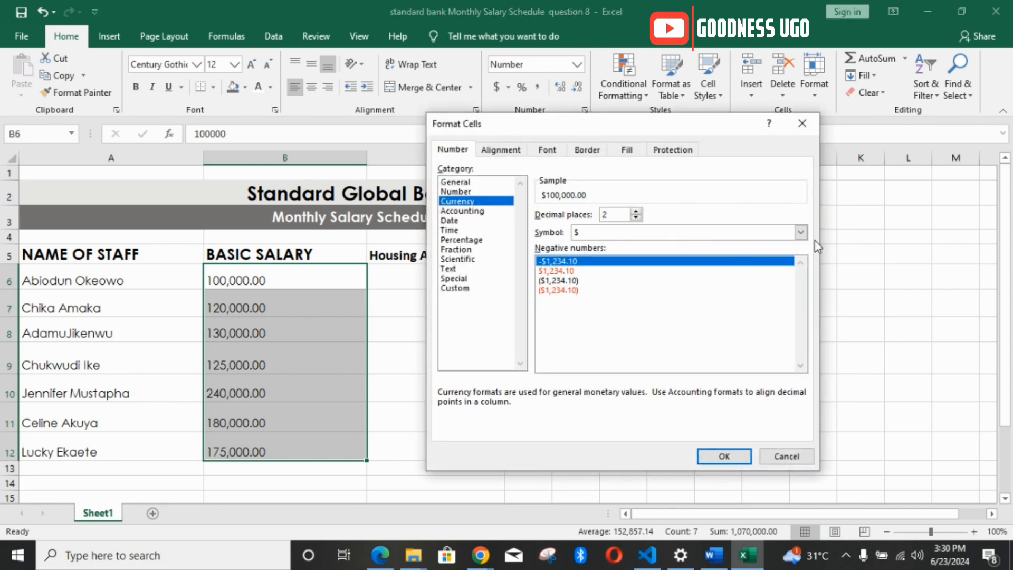
{"action": "left_click", "coordinate": [802, 234]}
{"action": "left_click_drag", "start_coordinate": [800, 261], "coordinate": [802, 380]}
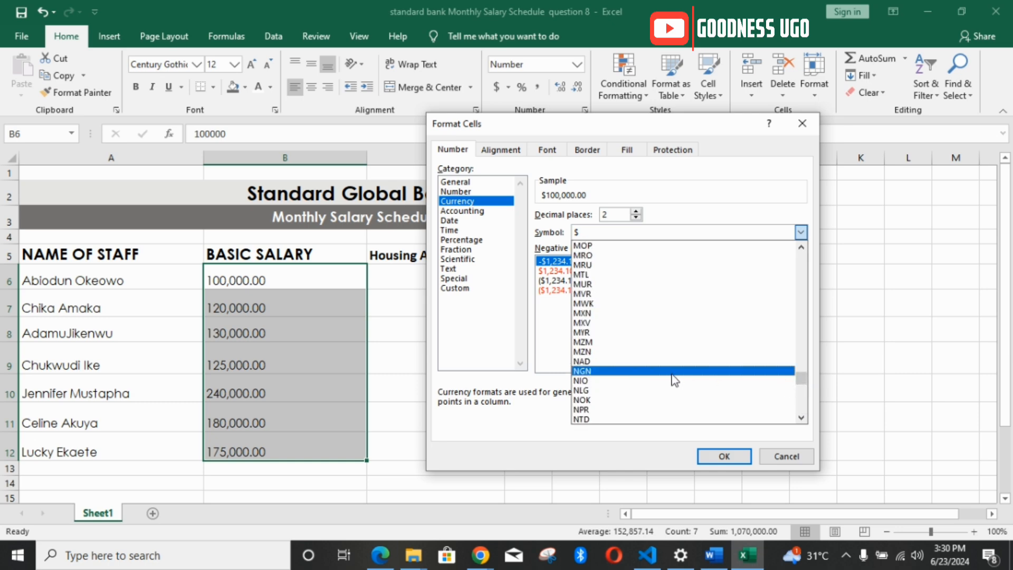
{"action": "left_click", "coordinate": [673, 376]}
{"action": "left_click", "coordinate": [740, 464]}
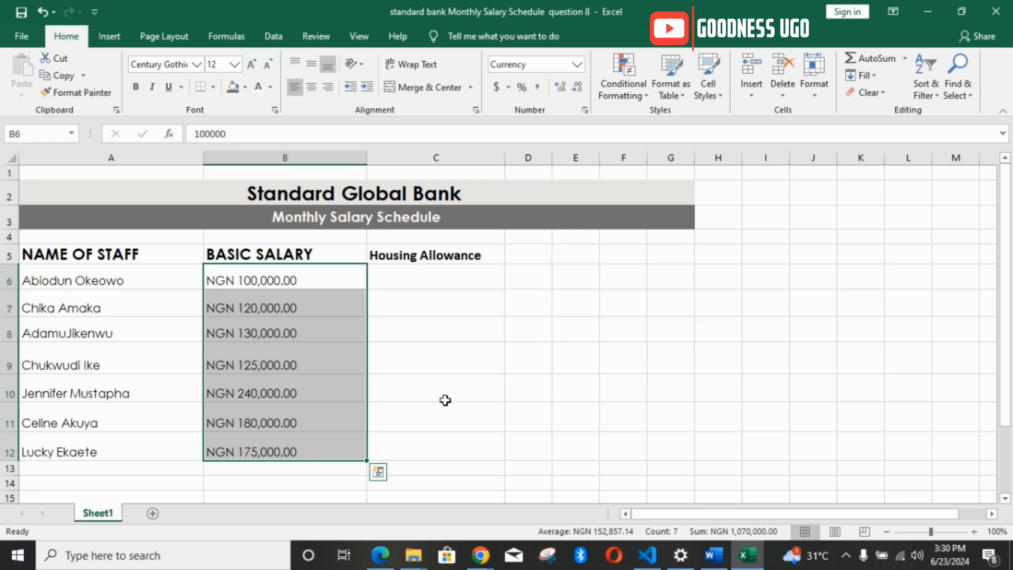
Step: Calculate the housing allowance in C6 with =2%*B6 and fill the formula down to C12
{"action": "left_click", "coordinate": [442, 275]}
{"action": "type", "text": "=12"}
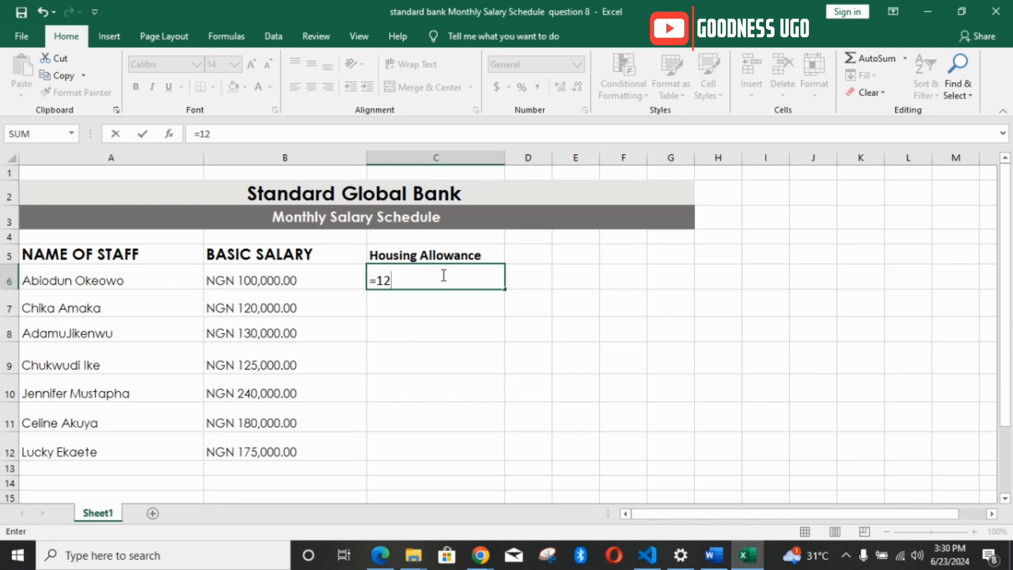
{"action": "key", "text": "BackSpace"}
{"action": "key", "text": "BackSpace"}
{"action": "type", "text": "2%*"}
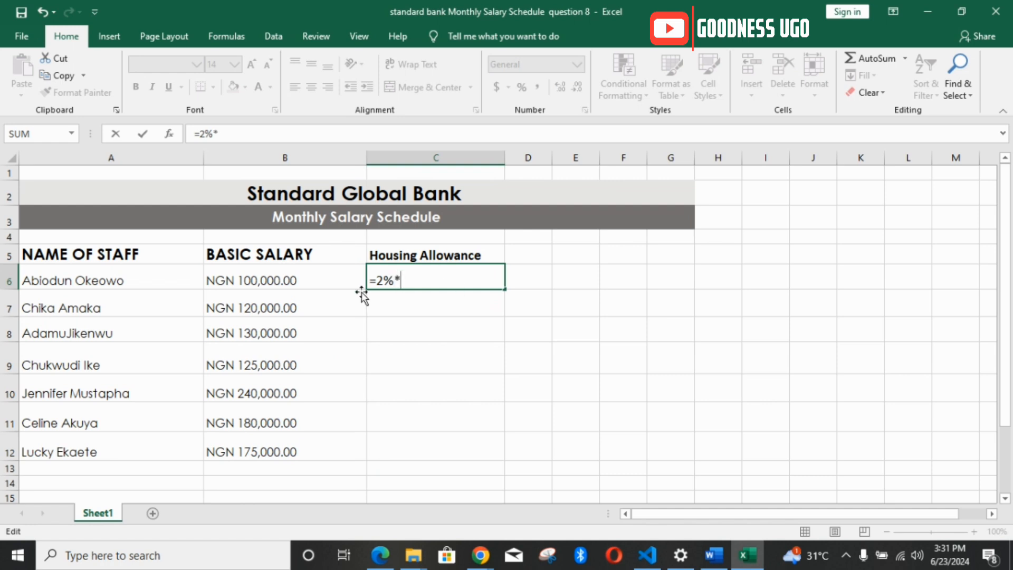
{"action": "left_click", "coordinate": [290, 278]}
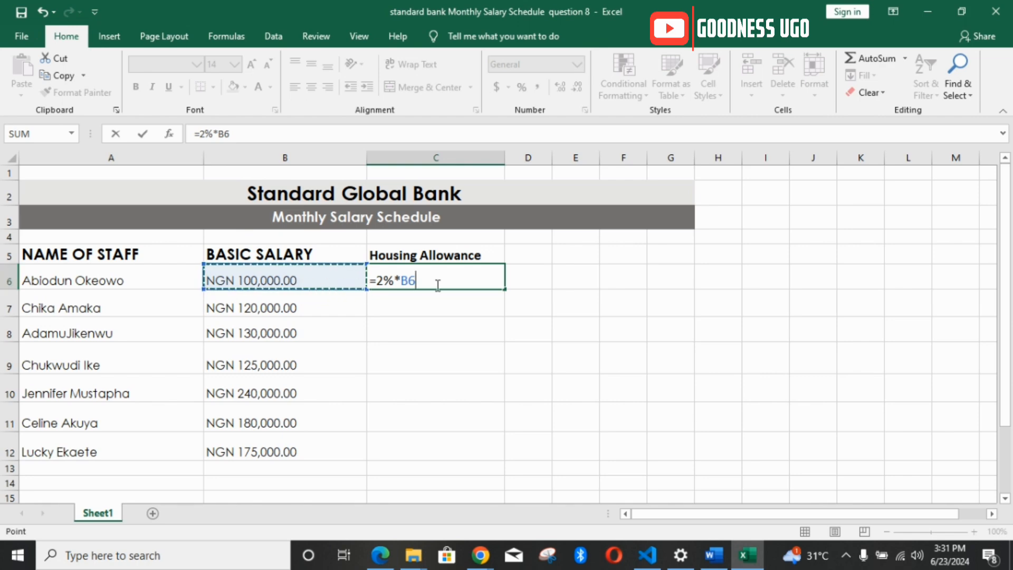
{"action": "key", "text": "Return"}
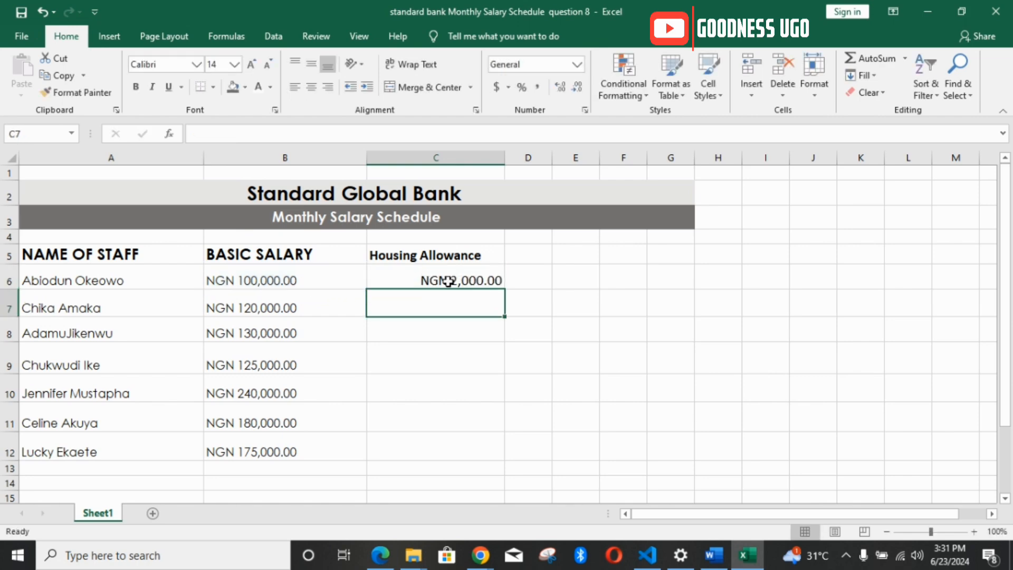
{"action": "left_click", "coordinate": [484, 277]}
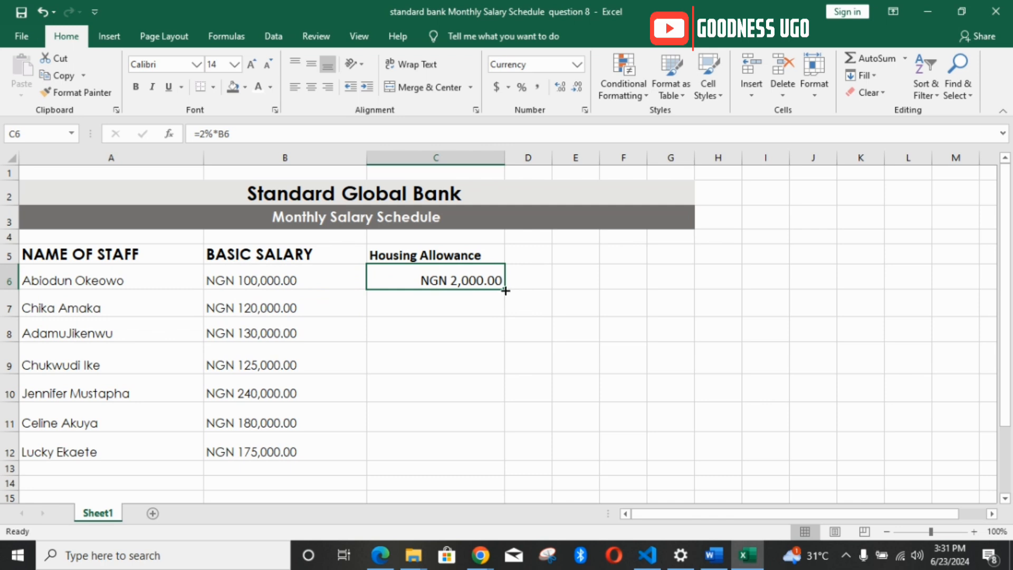
{"action": "left_click_drag", "start_coordinate": [505, 291], "coordinate": [502, 459]}
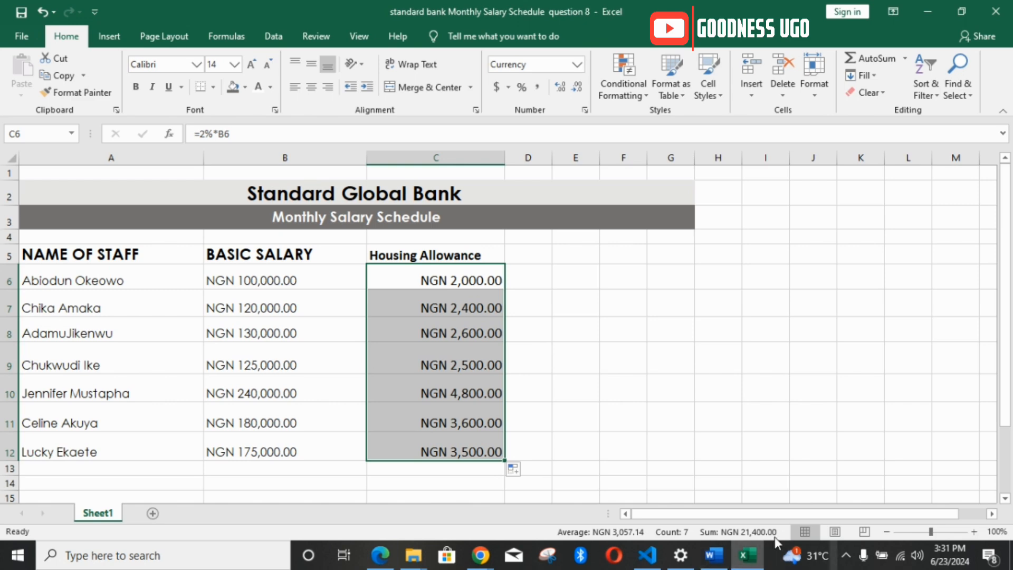
Step: Check how requirement 2 in the Word document defines the medical allowance, and return to the Excel worksheet
{"action": "left_click", "coordinate": [714, 555]}
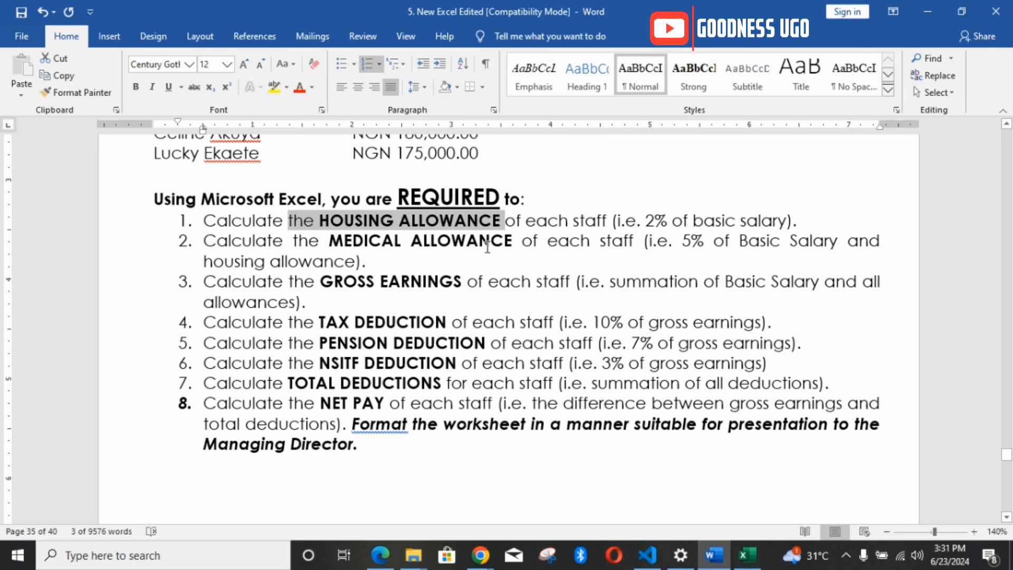
{"action": "double_click", "coordinate": [687, 240]}
{"action": "left_click_drag", "start_coordinate": [739, 241], "coordinate": [830, 243]}
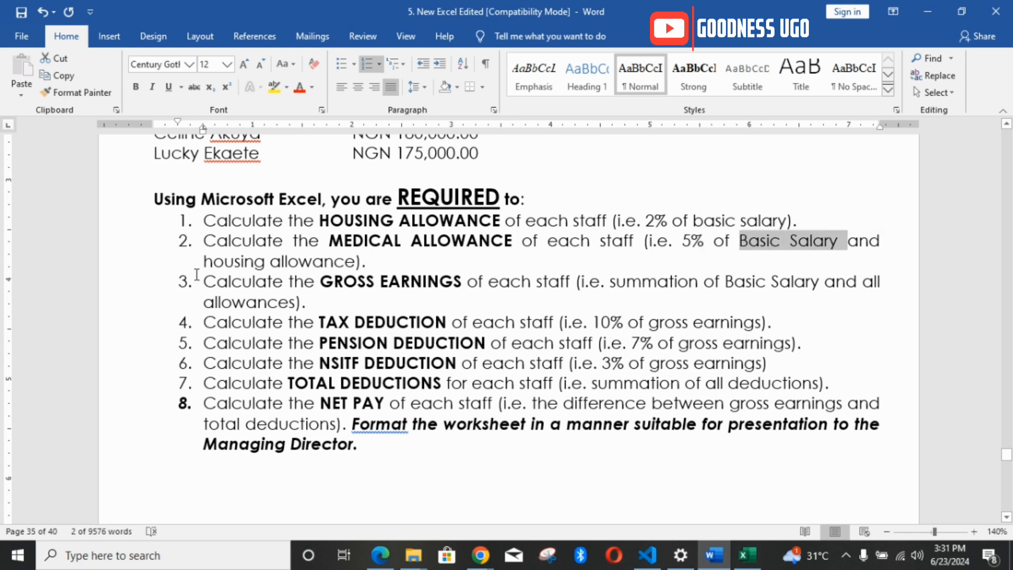
{"action": "left_click_drag", "start_coordinate": [883, 241], "coordinate": [848, 241]}
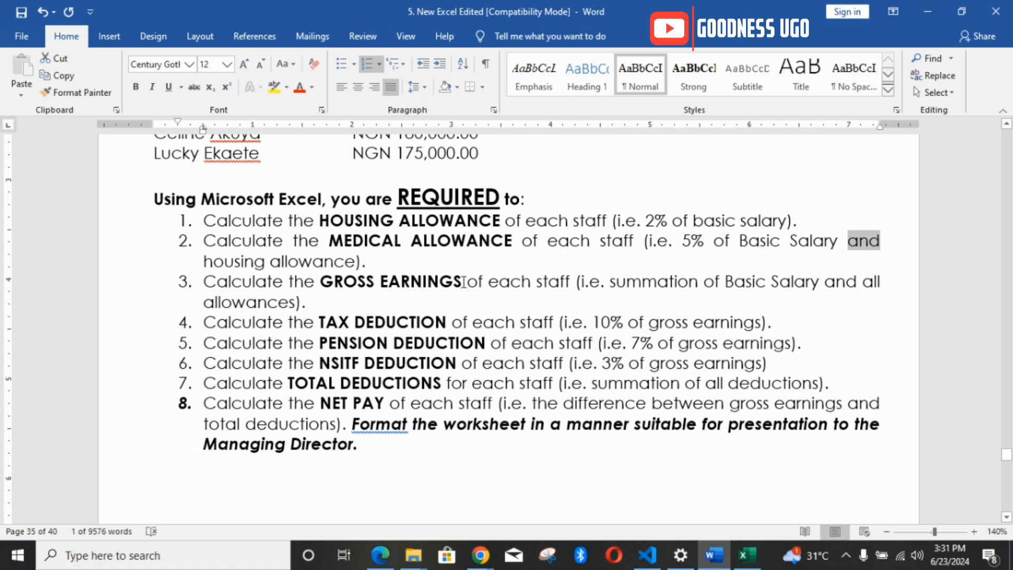
{"action": "left_click", "coordinate": [747, 555]}
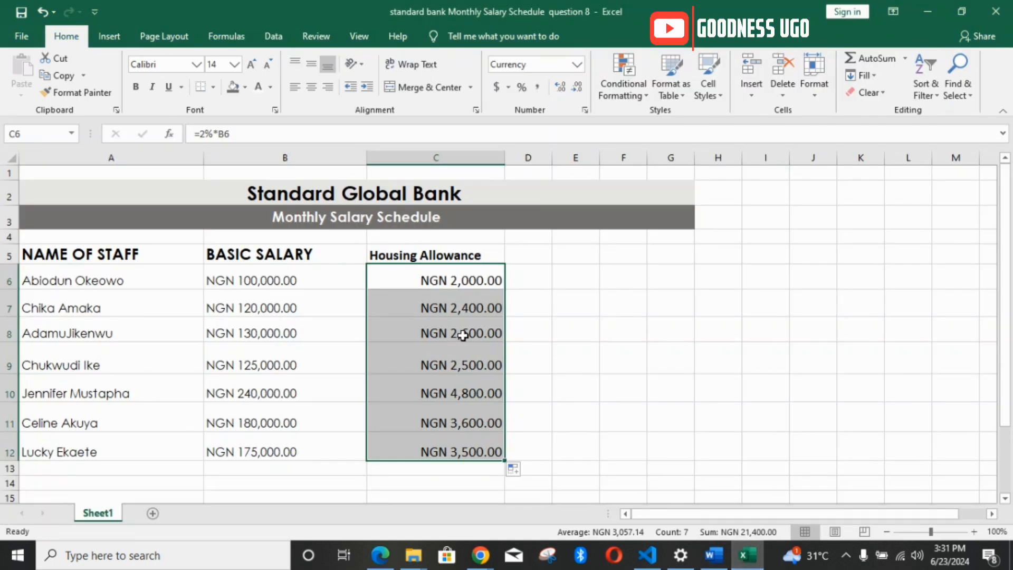
Step: Enter the heading Medical Allowance in D5 and widen column D to fit it
{"action": "left_click", "coordinate": [542, 259]}
{"action": "type", "text": "M"}
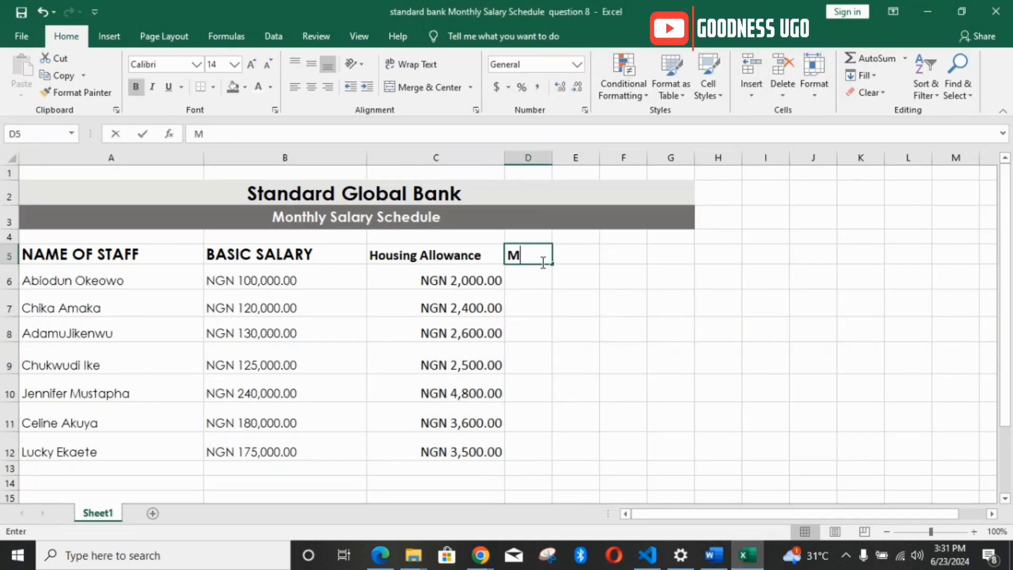
{"action": "type", "text": "edical"}
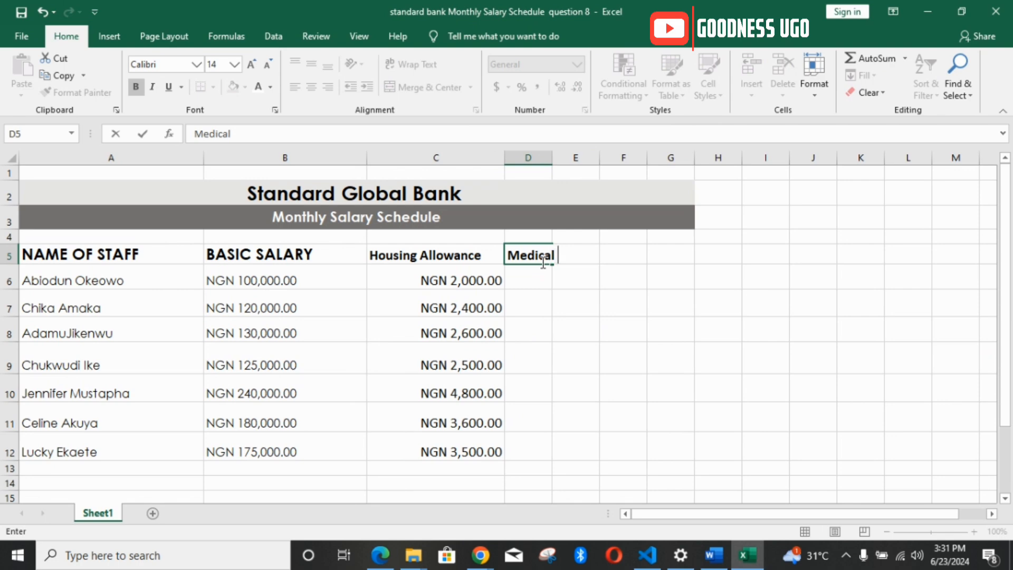
{"action": "type", "text": " Allowance"}
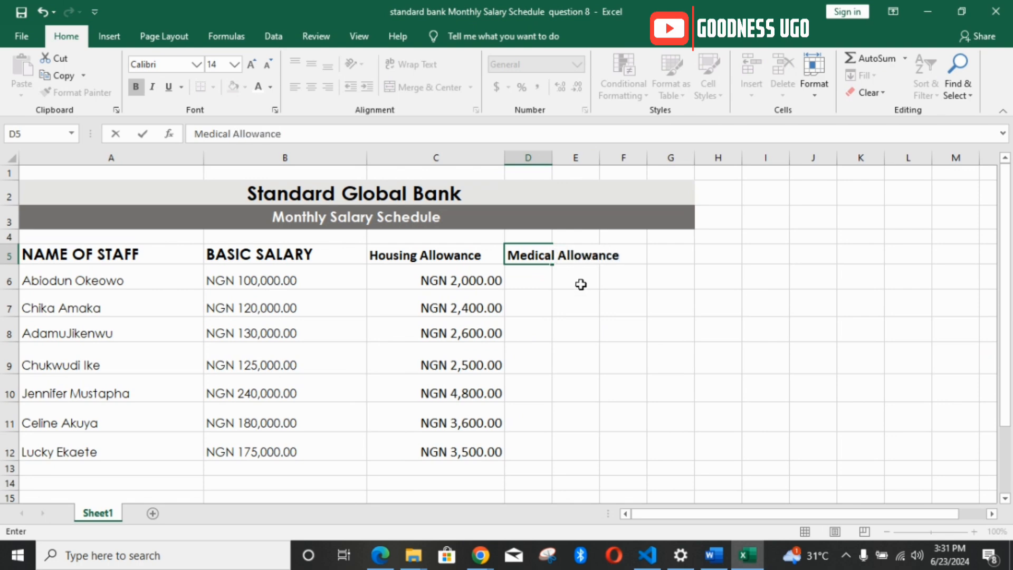
{"action": "left_click", "coordinate": [633, 296]}
{"action": "left_click_drag", "start_coordinate": [553, 157], "coordinate": [628, 158]}
Step: Calculate the medical allowance in D6 with =5%*(B6+C6) and fill the formula down to D12
{"action": "left_click", "coordinate": [572, 278]}
{"action": "type", "text": "="}
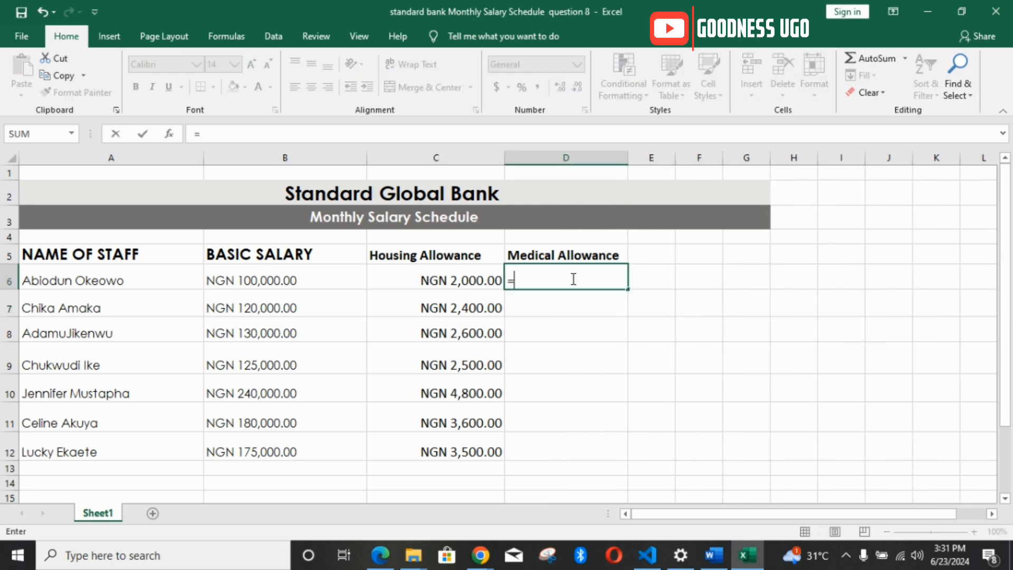
{"action": "type", "text": "5%*("}
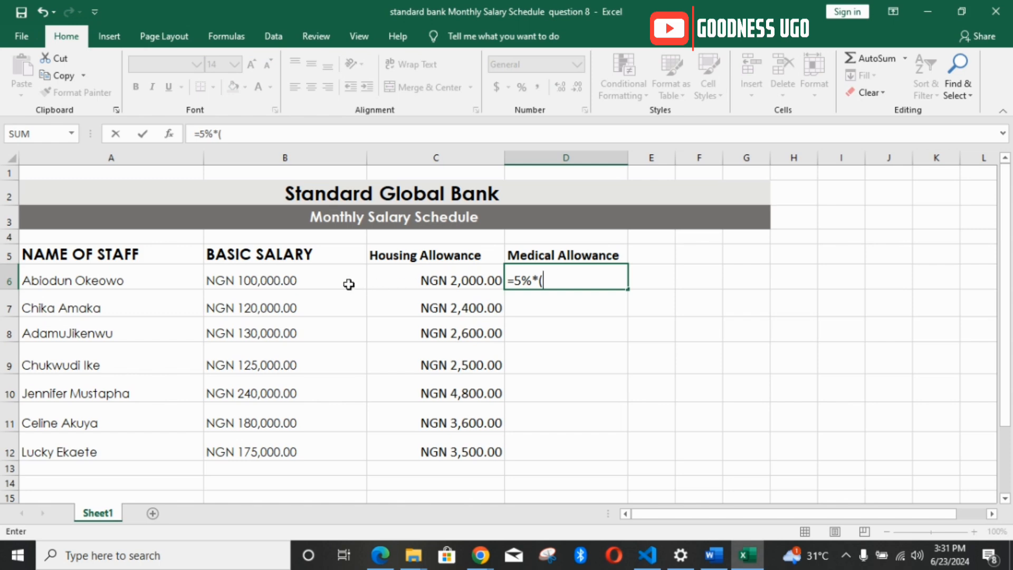
{"action": "left_click", "coordinate": [342, 281]}
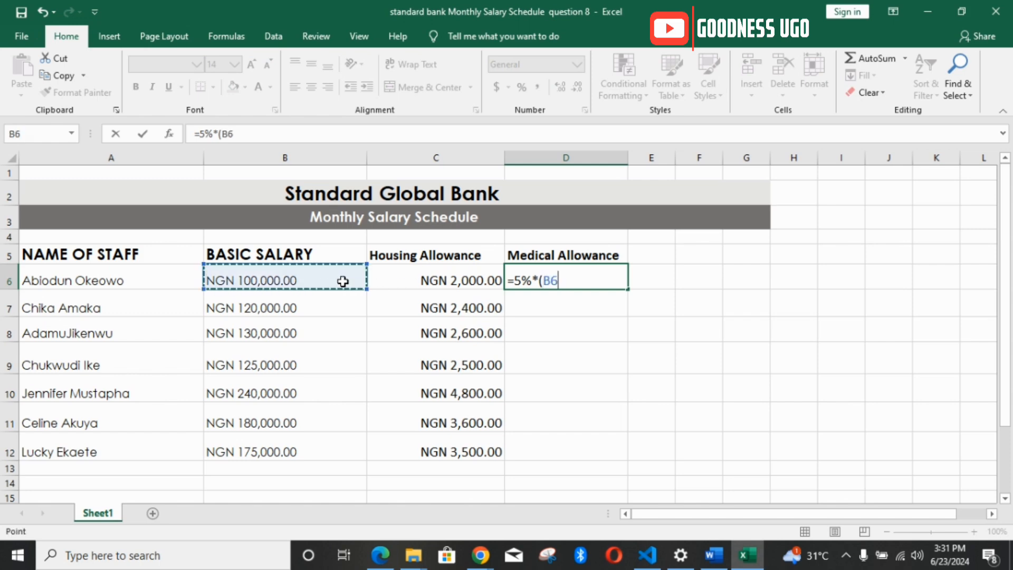
{"action": "type", "text": "+"}
{"action": "left_click", "coordinate": [437, 277]}
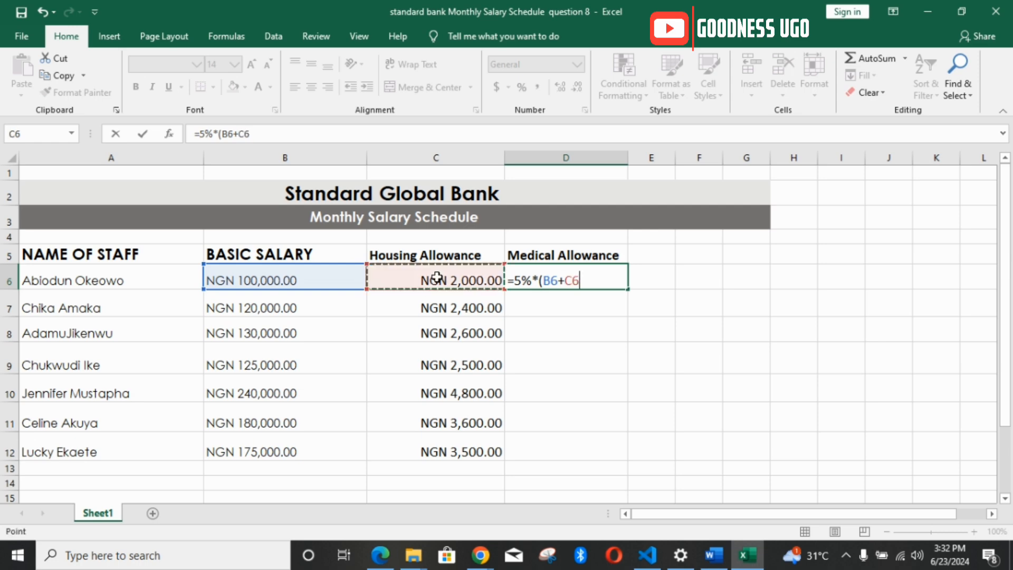
{"action": "type", "text": ")"}
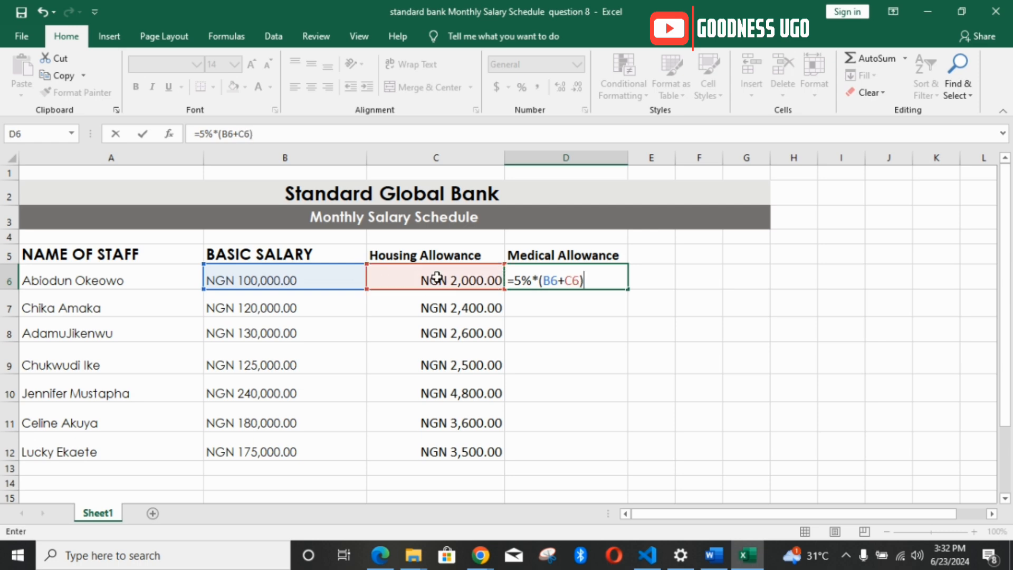
{"action": "key", "text": "Return"}
{"action": "left_click", "coordinate": [553, 278]}
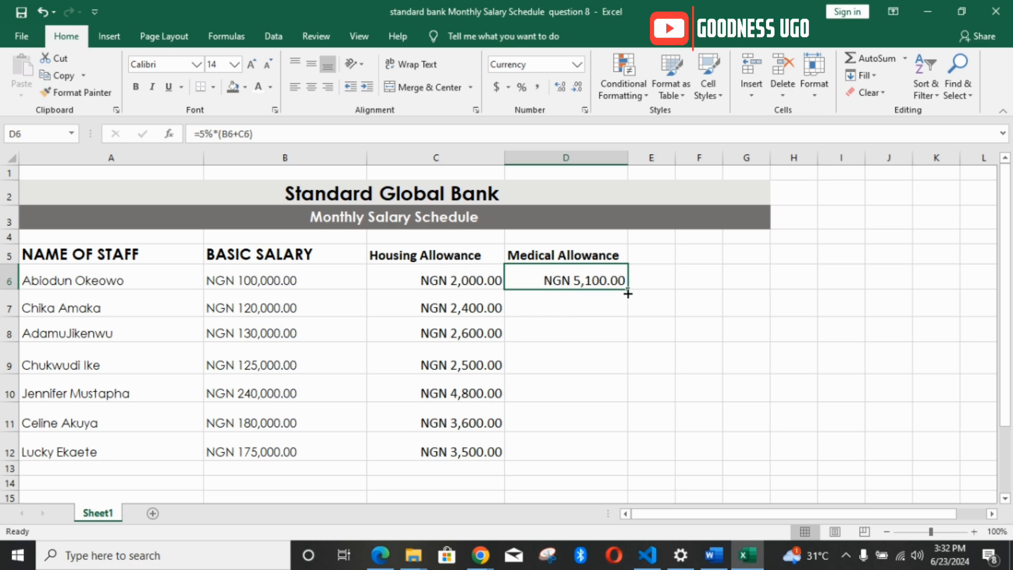
{"action": "left_click_drag", "start_coordinate": [628, 294], "coordinate": [621, 452]}
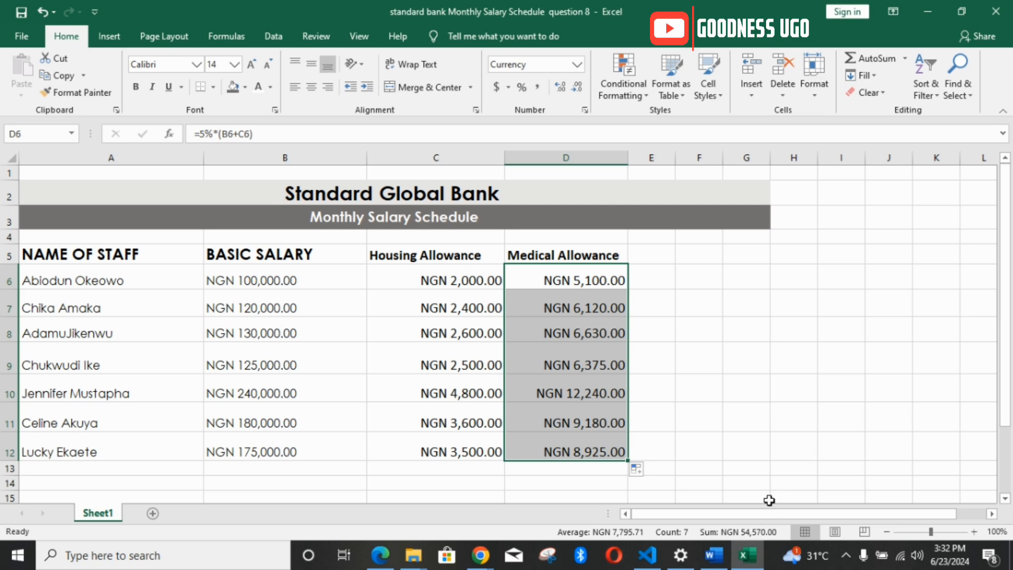
Step: Check how requirement 3 in the Word document defines gross earnings, and return to the Excel worksheet
{"action": "left_click", "coordinate": [724, 559]}
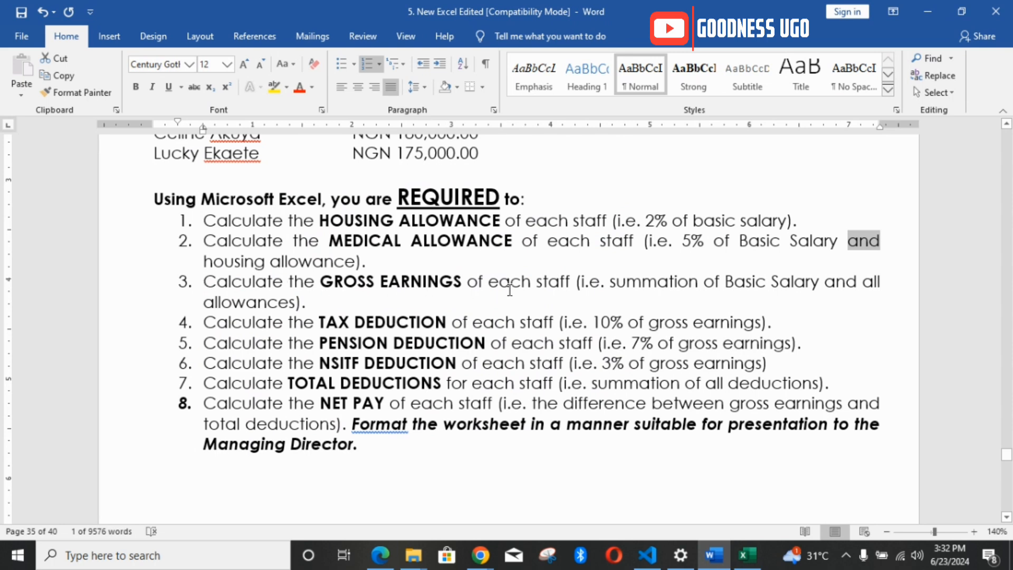
{"action": "left_click_drag", "start_coordinate": [290, 281], "coordinate": [535, 282]}
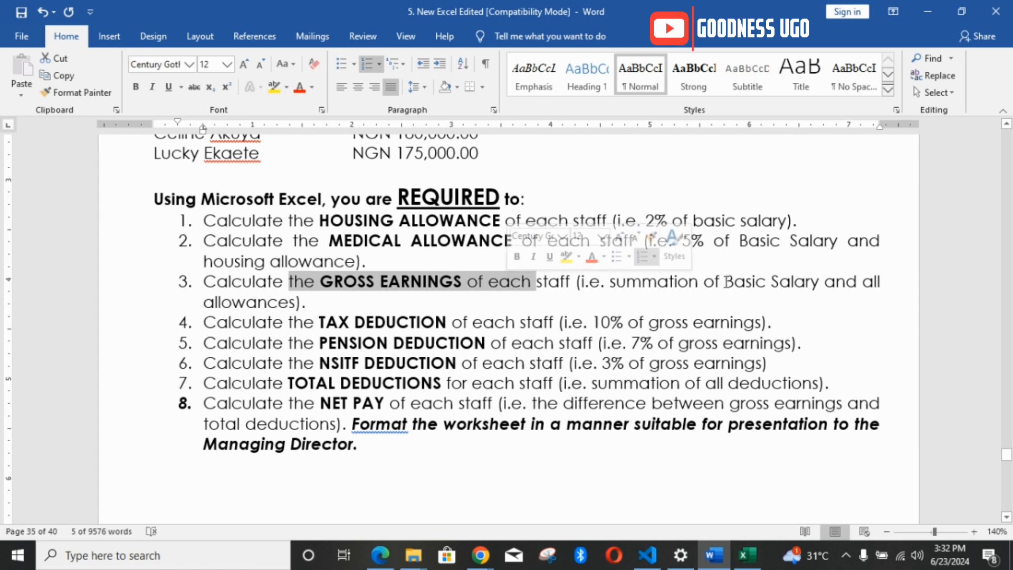
{"action": "left_click_drag", "start_coordinate": [726, 283], "coordinate": [409, 298]}
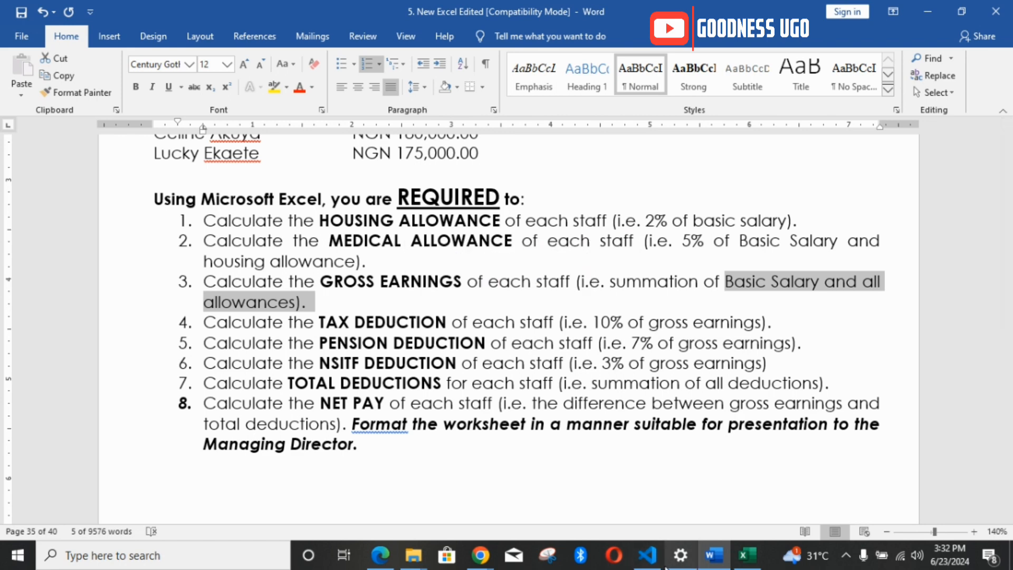
{"action": "left_click", "coordinate": [747, 555]}
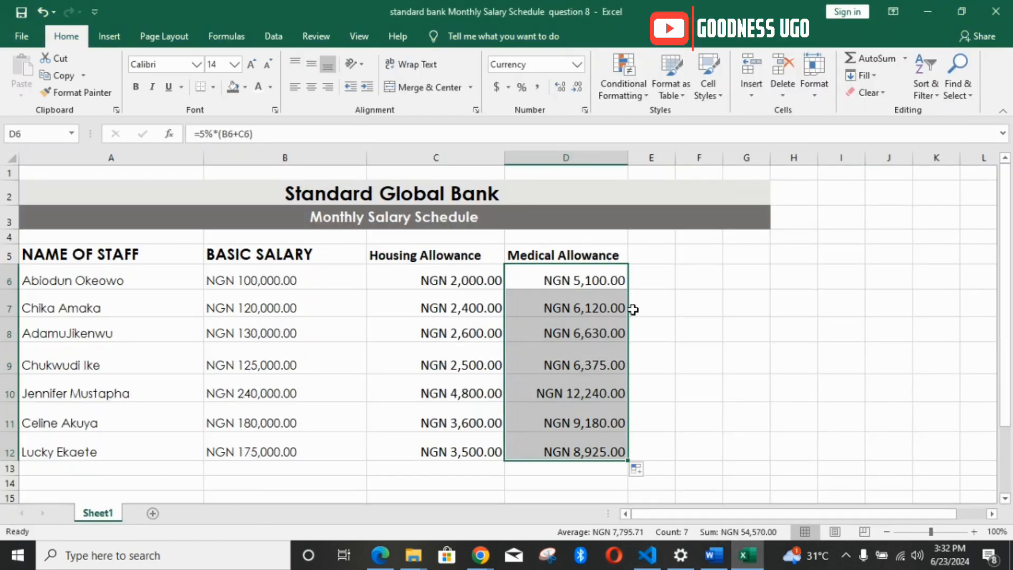
Step: Enter the heading GROSS EARNINGS in E5, checking the wording in the Word document, and widen column E to fit it
{"action": "left_click", "coordinate": [649, 253]}
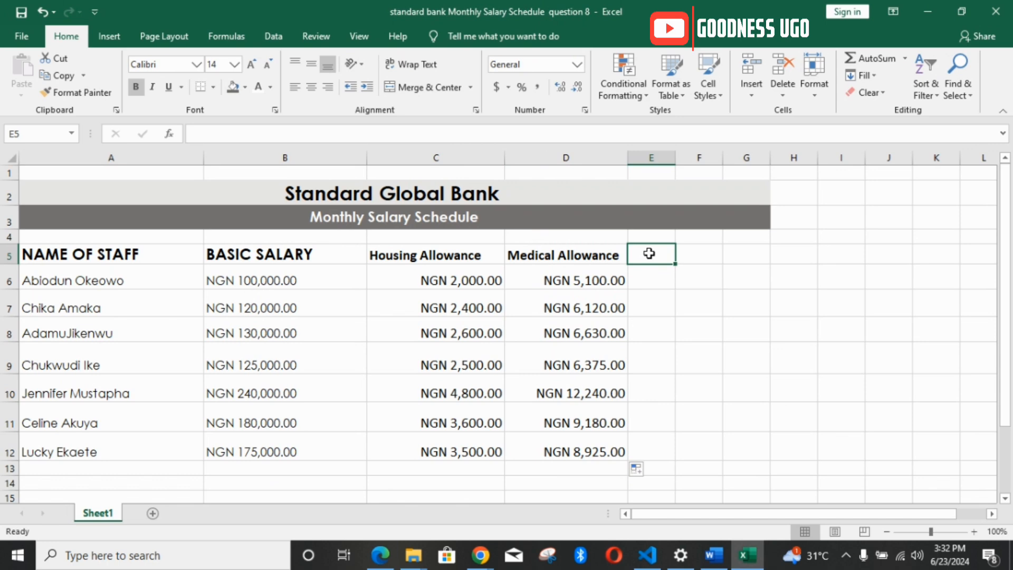
{"action": "type", "text": "ger"}
{"action": "key", "text": "BackSpace"}
{"action": "key", "text": "BackSpace"}
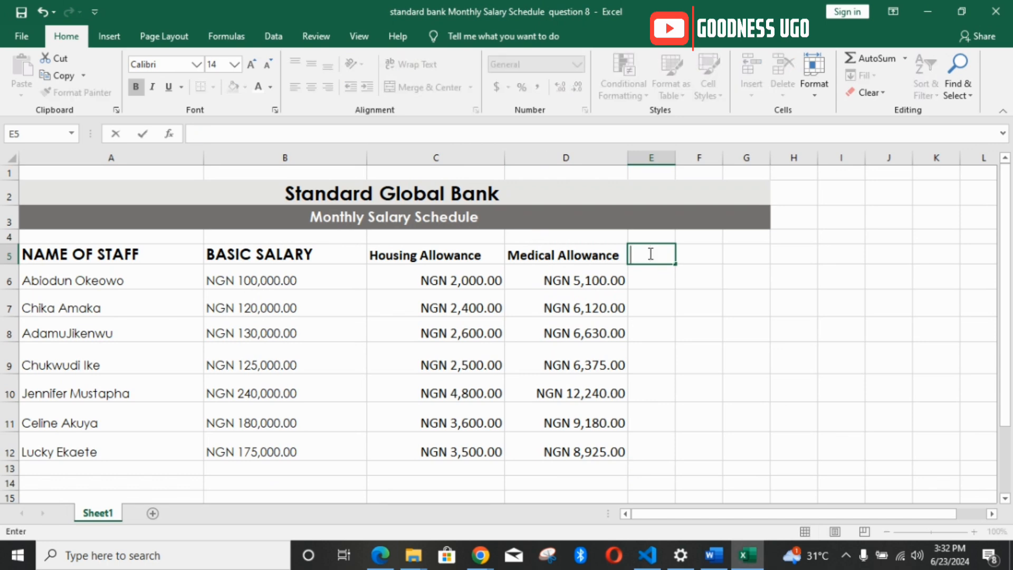
{"action": "type", "text": "GROSS"}
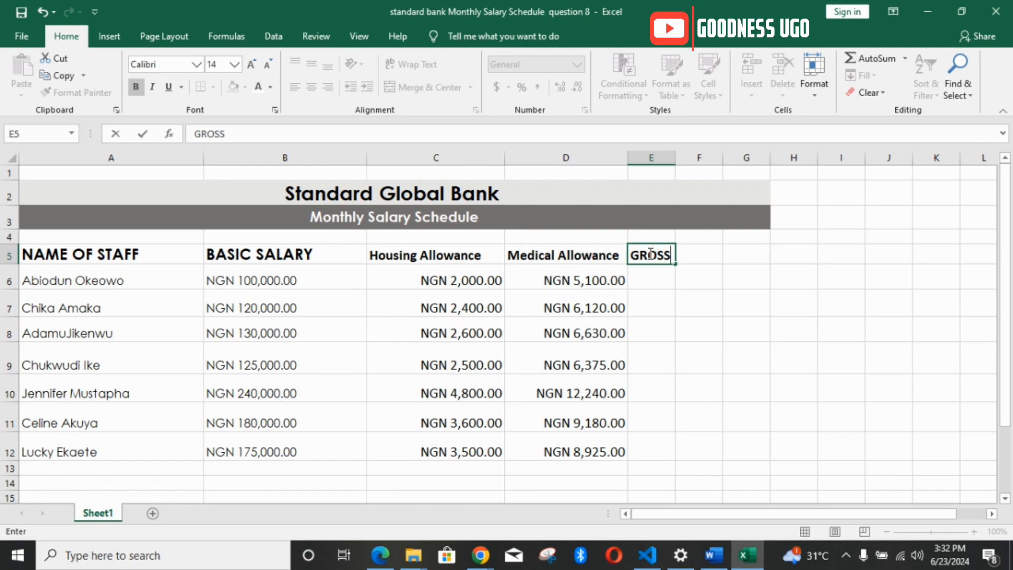
{"action": "left_click", "coordinate": [712, 556]}
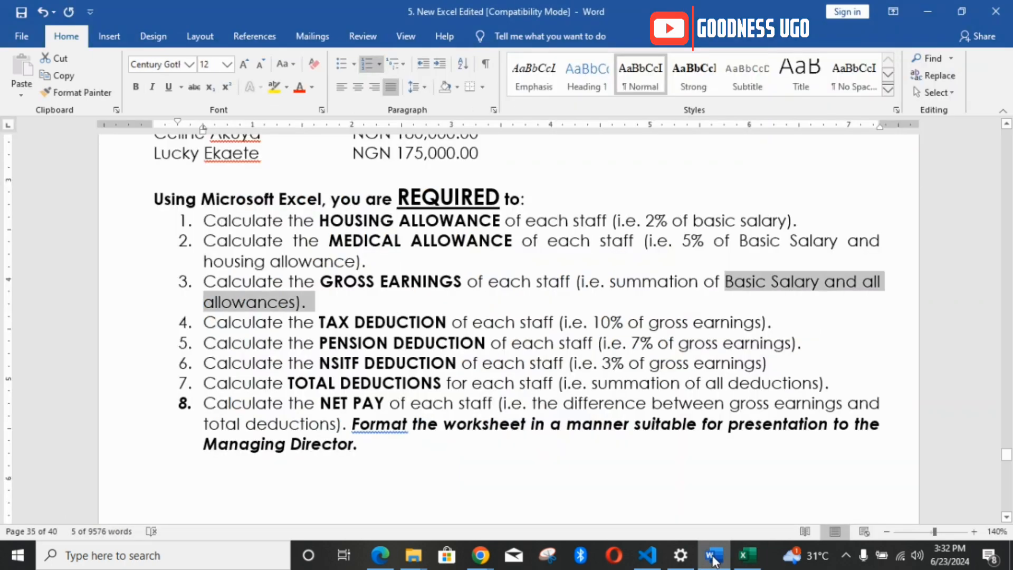
{"action": "left_click", "coordinate": [713, 559]}
{"action": "type", "text": "E"}
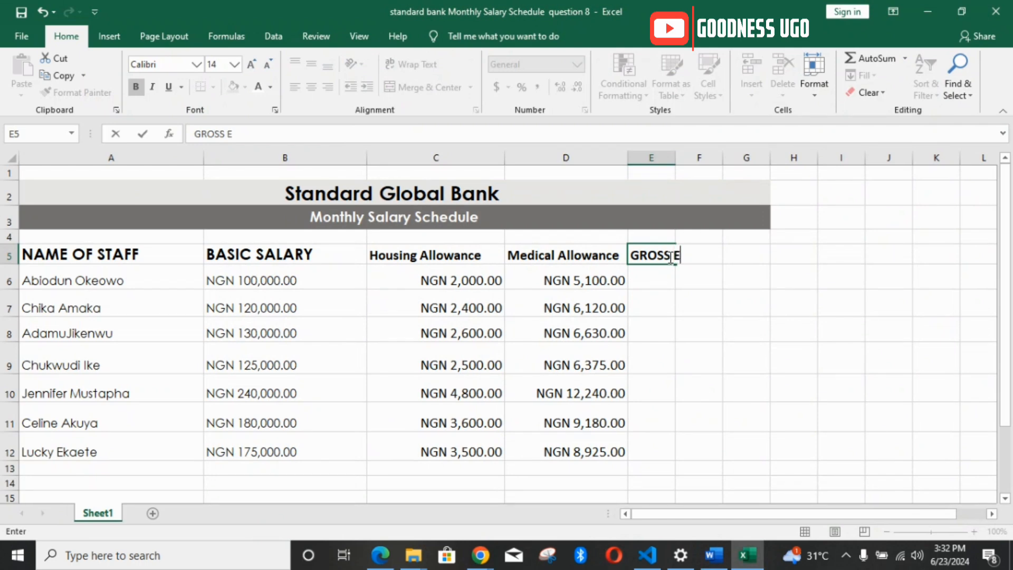
{"action": "type", "text": "ARNINGS"}
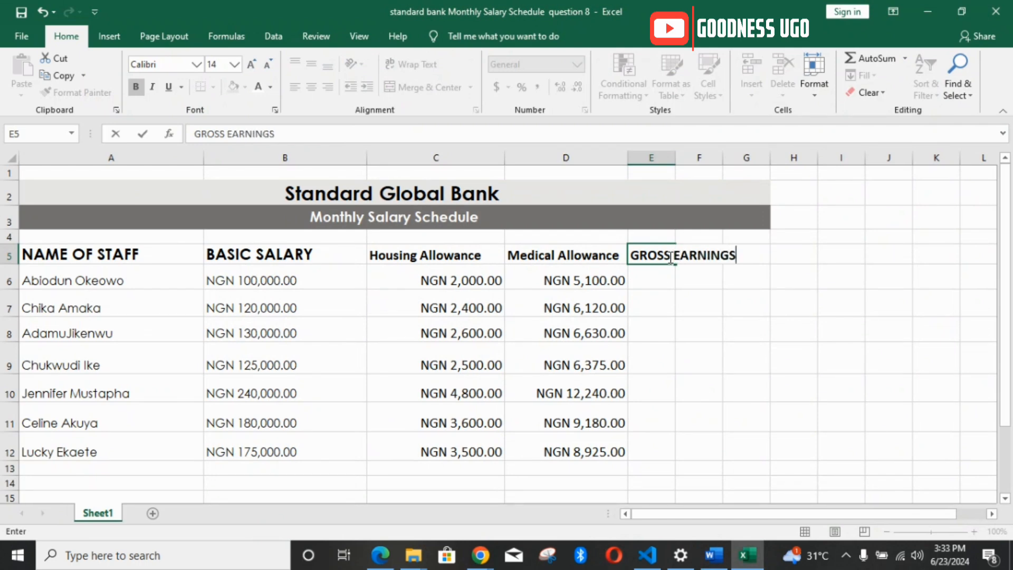
{"action": "left_click", "coordinate": [652, 280]}
{"action": "left_click_drag", "start_coordinate": [675, 158], "coordinate": [739, 158]}
Step: Calculate the gross earnings in E6 with =SUM(B6:D6), fill the formula down to E12, and widen column E slightly
{"action": "type", "text": "="}
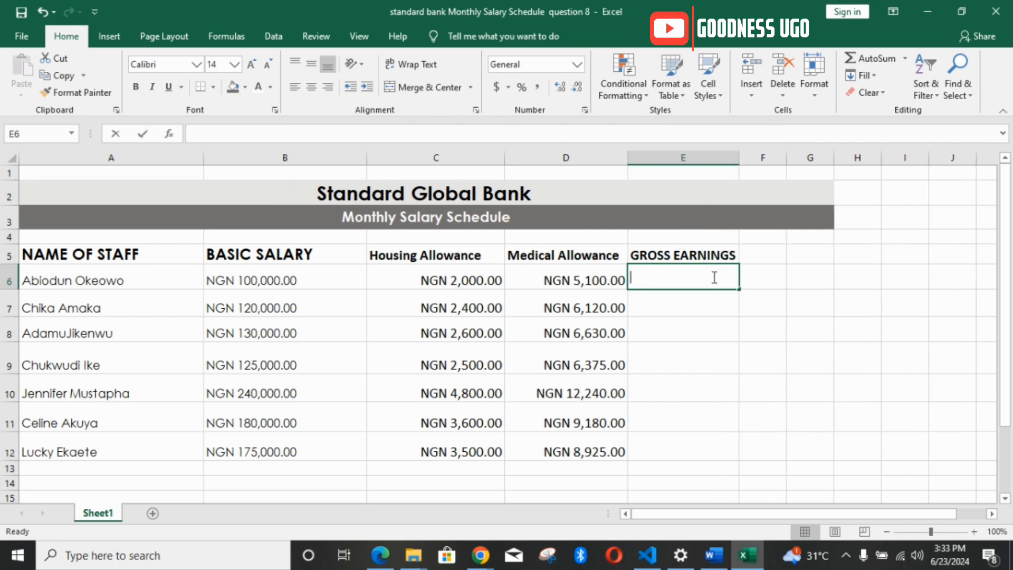
{"action": "type", "text": "SUM"}
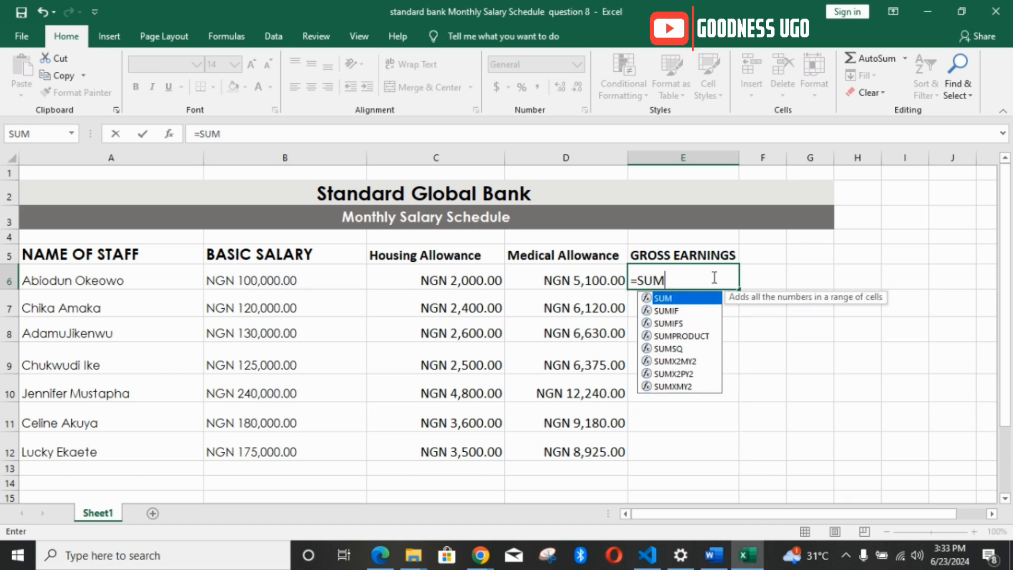
{"action": "type", "text": "("}
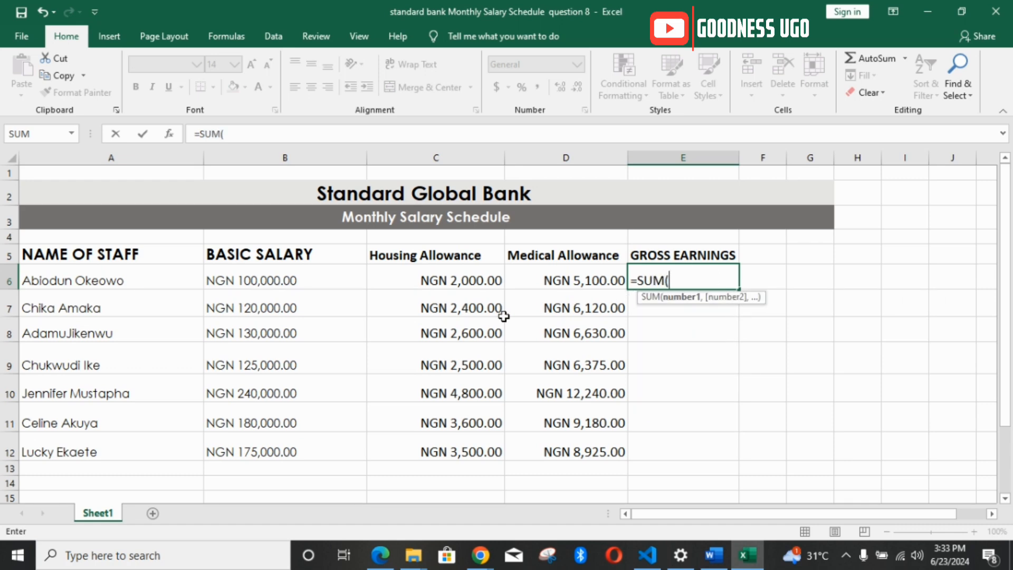
{"action": "left_click", "coordinate": [278, 282]}
{"action": "key", "text": "F8"}
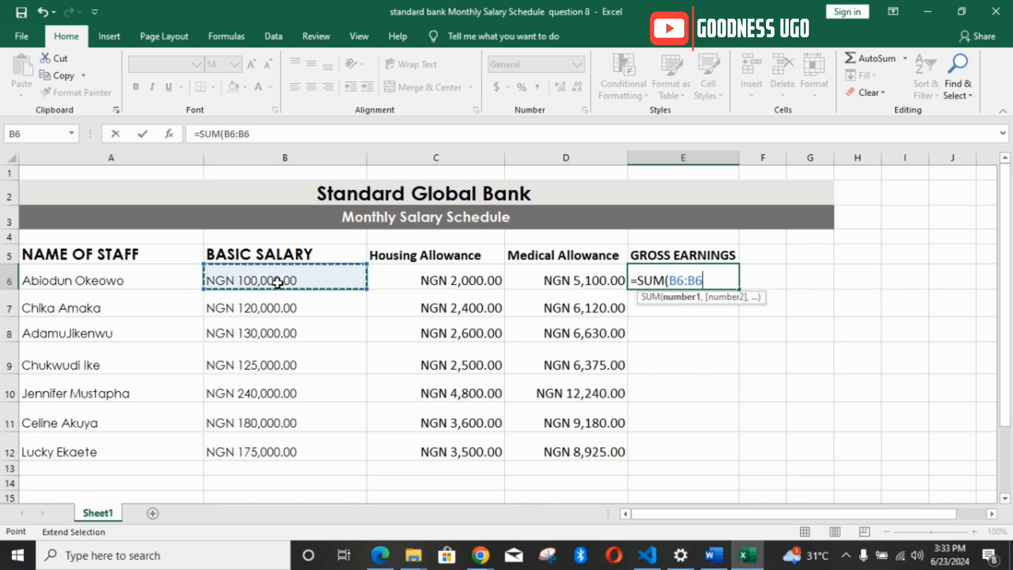
{"action": "left_click", "coordinate": [547, 283]}
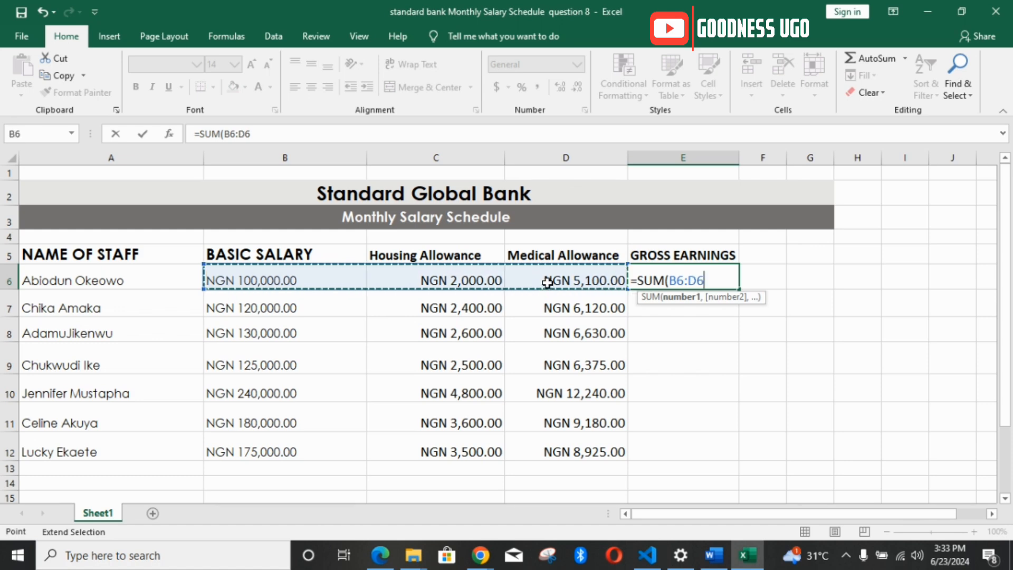
{"action": "type", "text": ")"}
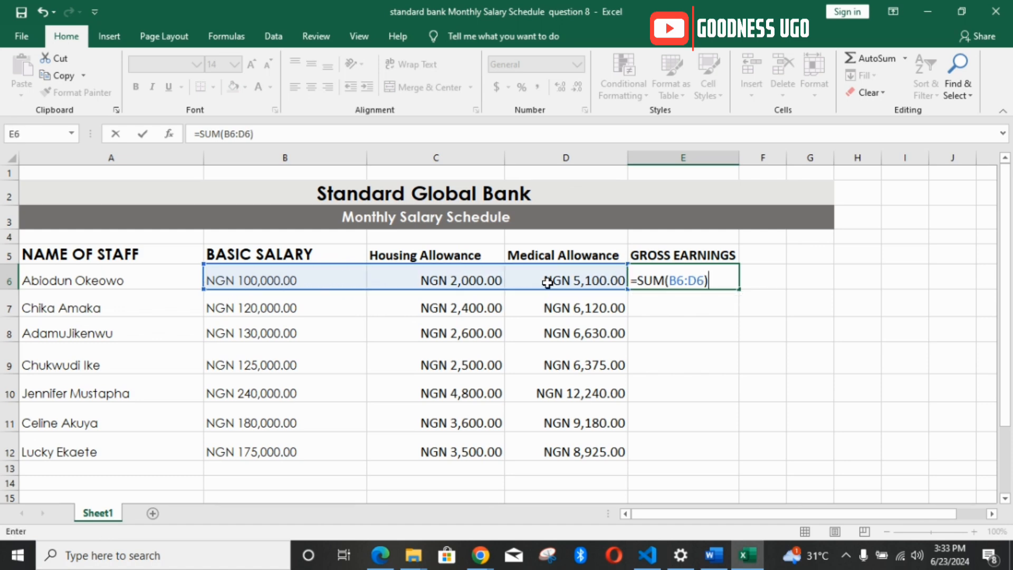
{"action": "key", "text": "Return"}
{"action": "left_click", "coordinate": [644, 278]}
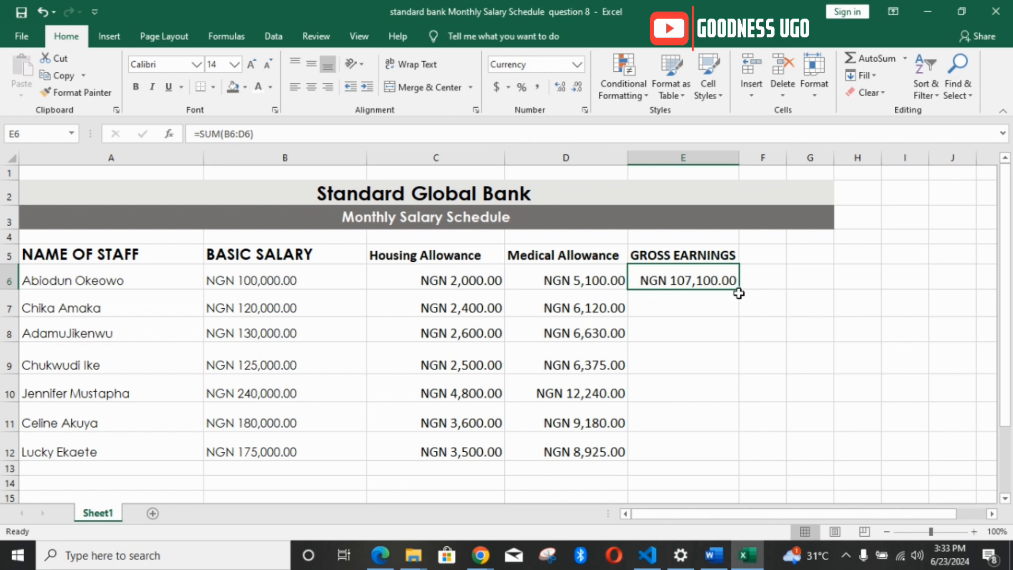
{"action": "left_click_drag", "start_coordinate": [739, 294], "coordinate": [737, 454]}
{"action": "left_click", "coordinate": [730, 280]}
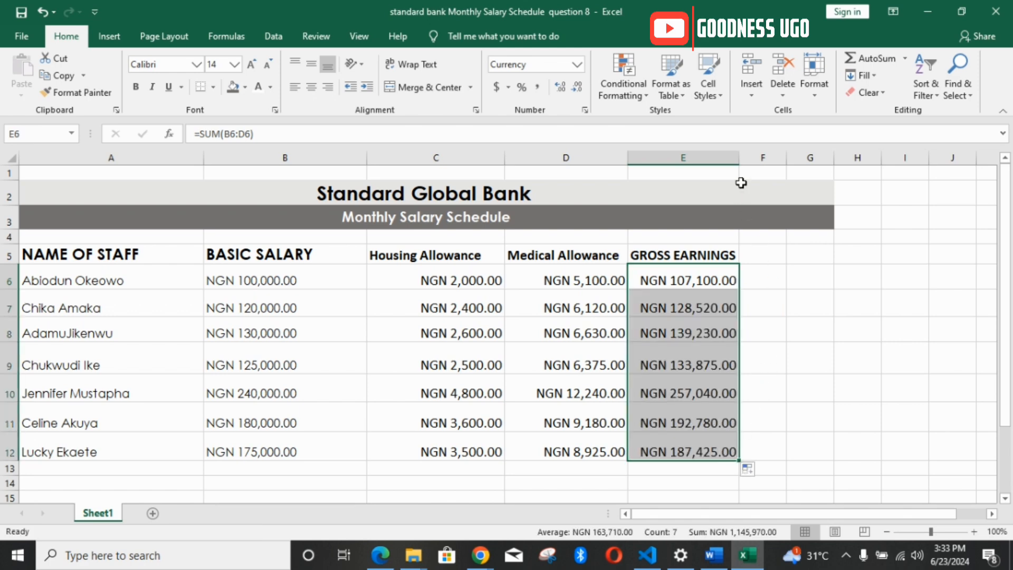
{"action": "left_click_drag", "start_coordinate": [739, 158], "coordinate": [752, 170]}
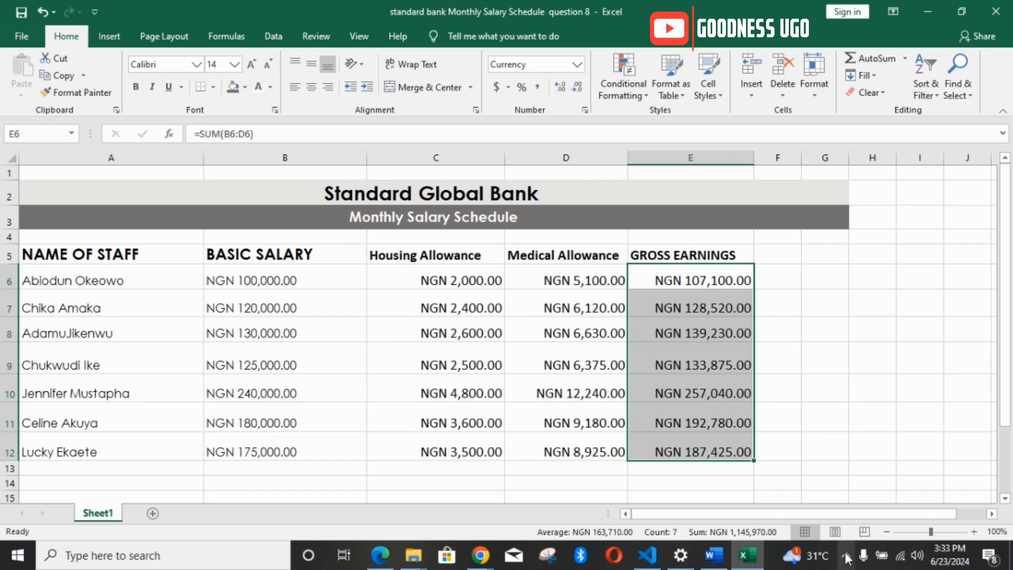
Step: Check how requirement 4 in the Word document defines the tax deduction, and return to the Excel worksheet
{"action": "left_click", "coordinate": [714, 555]}
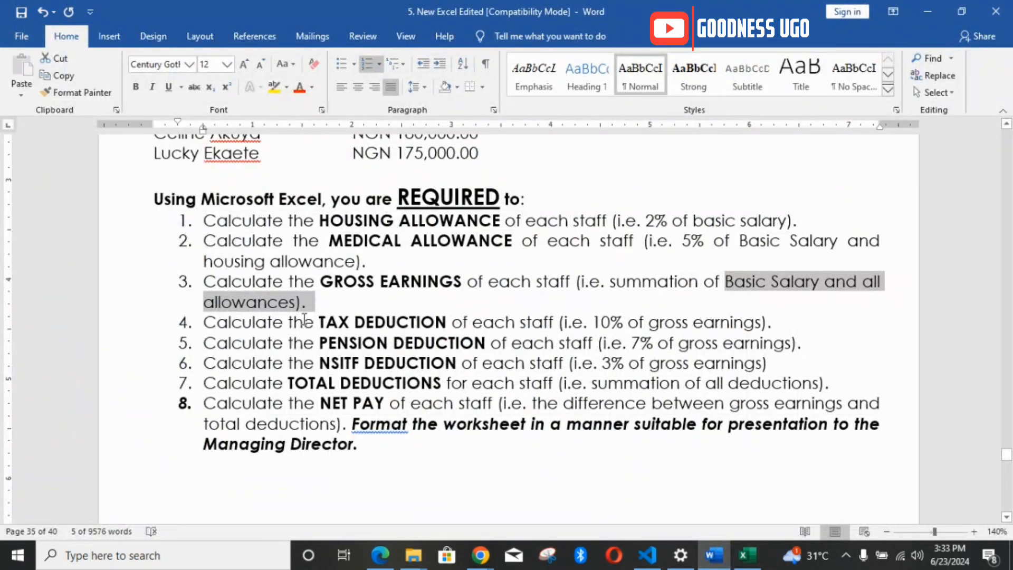
{"action": "left_click_drag", "start_coordinate": [304, 320], "coordinate": [435, 331]}
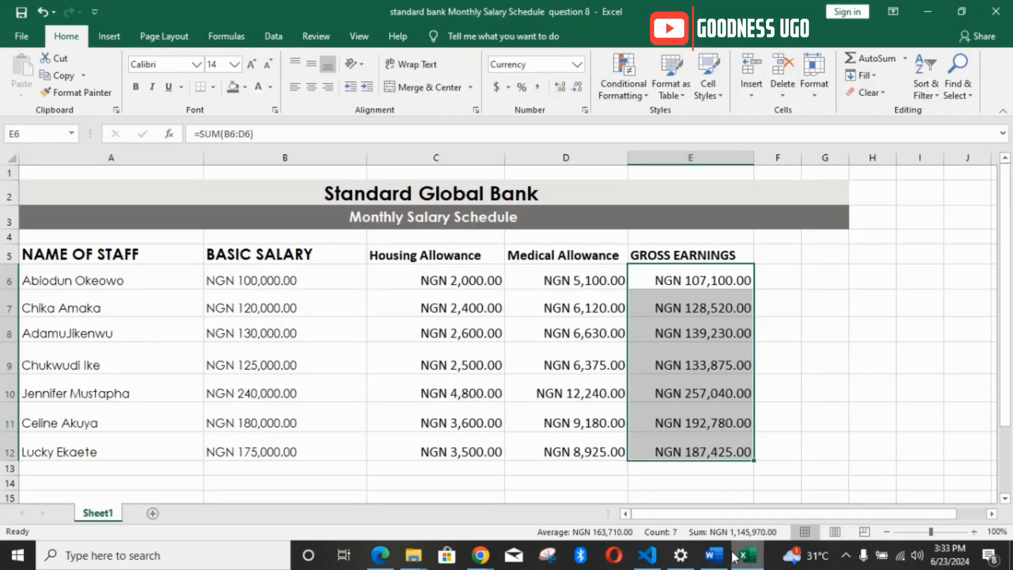
{"action": "left_click", "coordinate": [747, 556]}
Step: Enter the heading TAX DEDUCTION in F5 and widen column F to fit it
{"action": "left_click", "coordinate": [769, 254]}
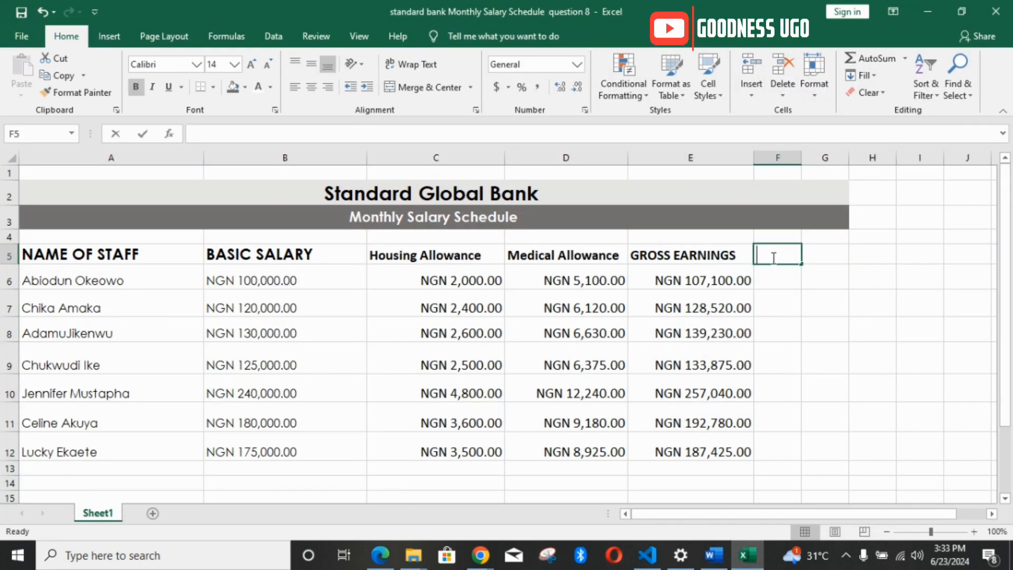
{"action": "type", "text": "TAX D"}
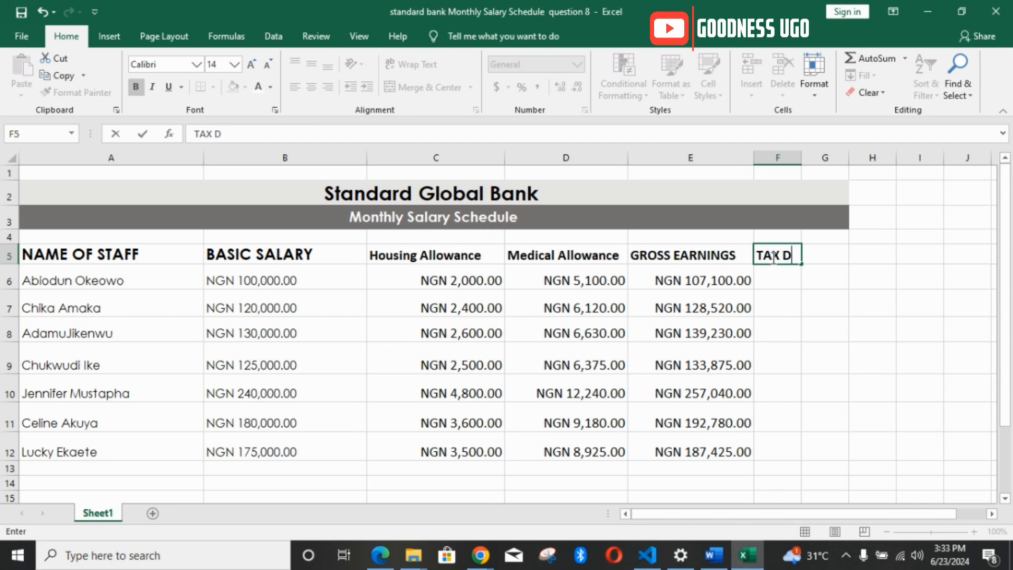
{"action": "type", "text": "EDUCTIION"}
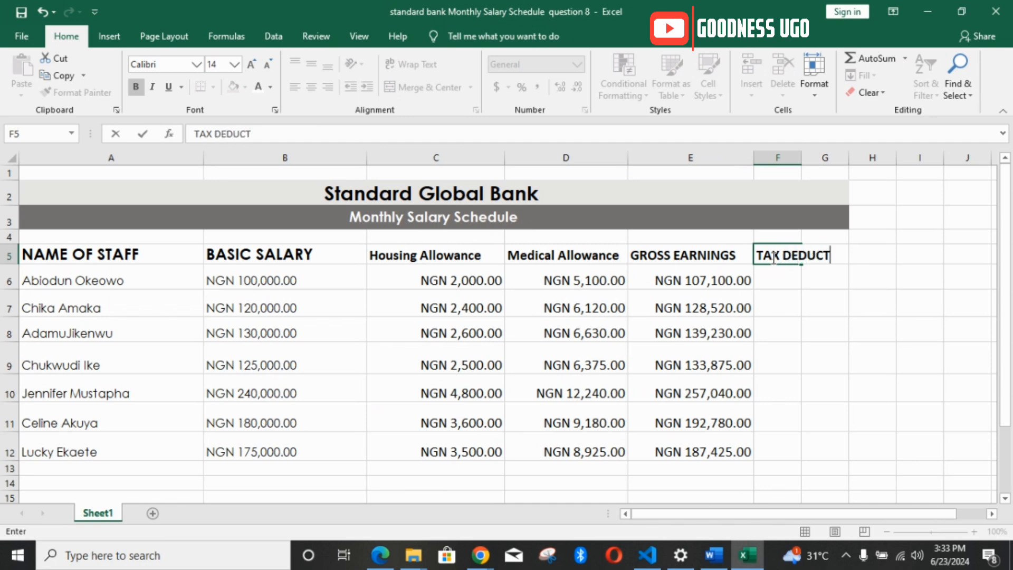
{"action": "key", "text": "BackSpace"}
{"action": "key", "text": "BackSpace"}
{"action": "type", "text": "ON"}
{"action": "left_click", "coordinate": [821, 280]}
{"action": "left_click_drag", "start_coordinate": [803, 157], "coordinate": [870, 159]}
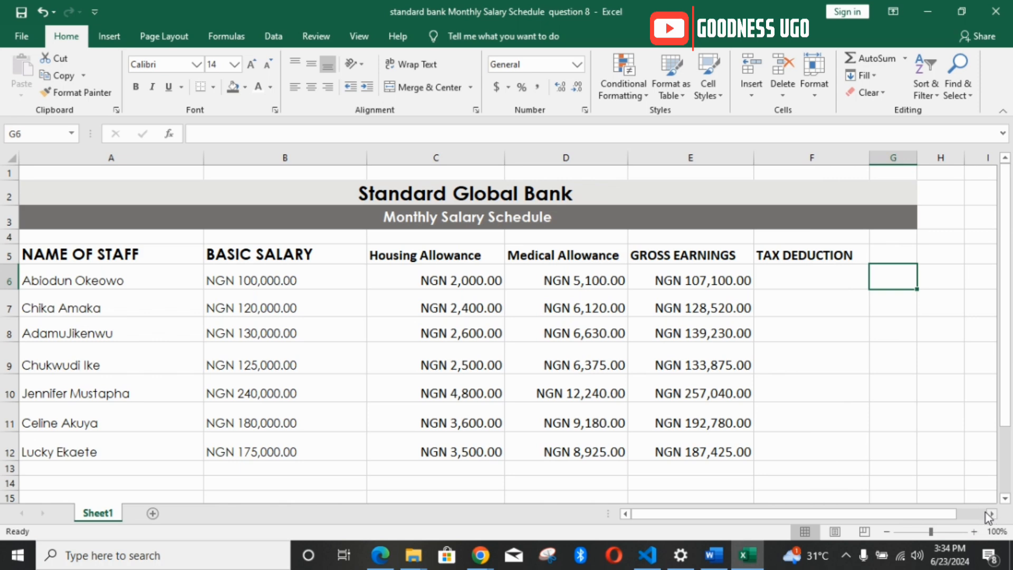
Step: Calculate the first staff member's tax deduction in F6 with the formula =10%*E6
{"action": "mouse_move", "coordinate": [954, 513]}
{"action": "left_mouse_down"}
{"action": "mouse_move", "coordinate": [970, 516]}
{"action": "mouse_move", "coordinate": [894, 515]}
{"action": "mouse_move", "coordinate": [959, 517]}
{"action": "left_mouse_up"}
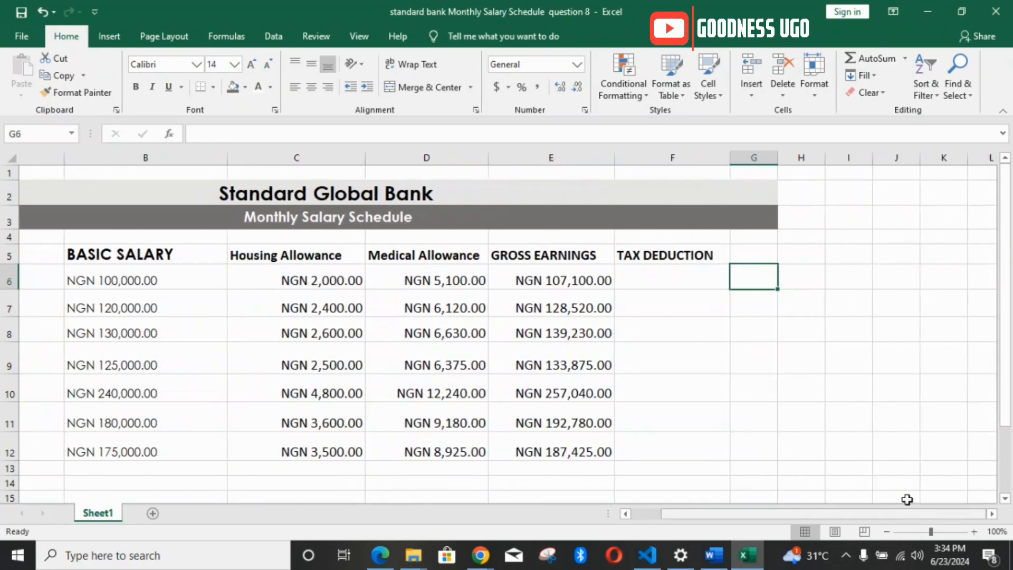
{"action": "left_click", "coordinate": [643, 279]}
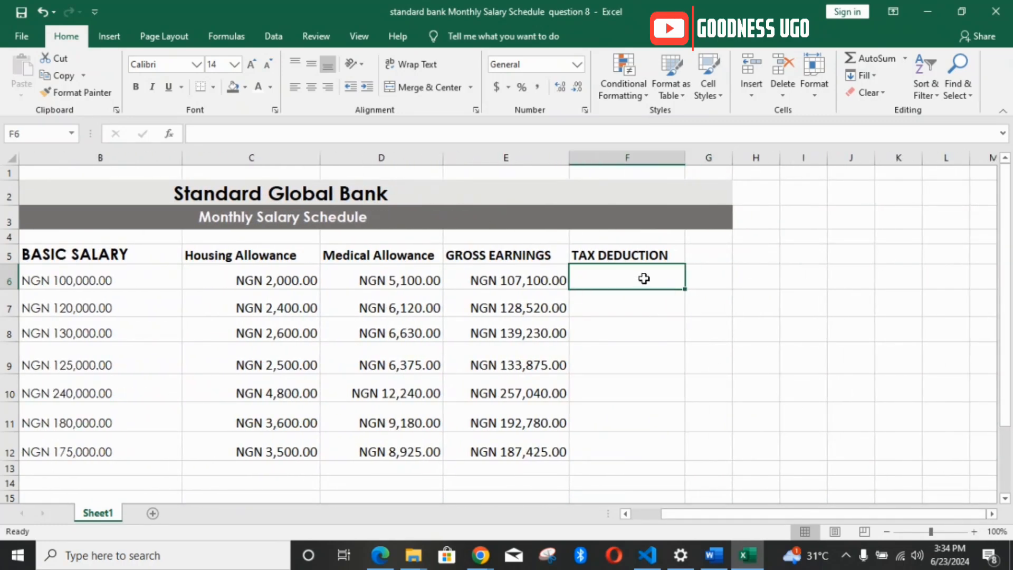
{"action": "type", "text": "=10"}
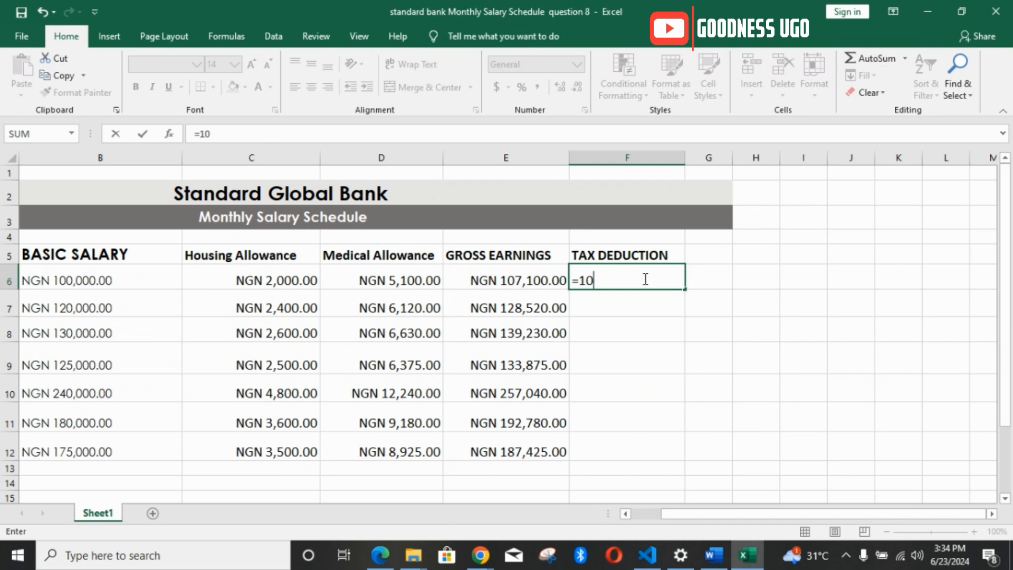
{"action": "type", "text": "%"}
{"action": "type", "text": "E6"}
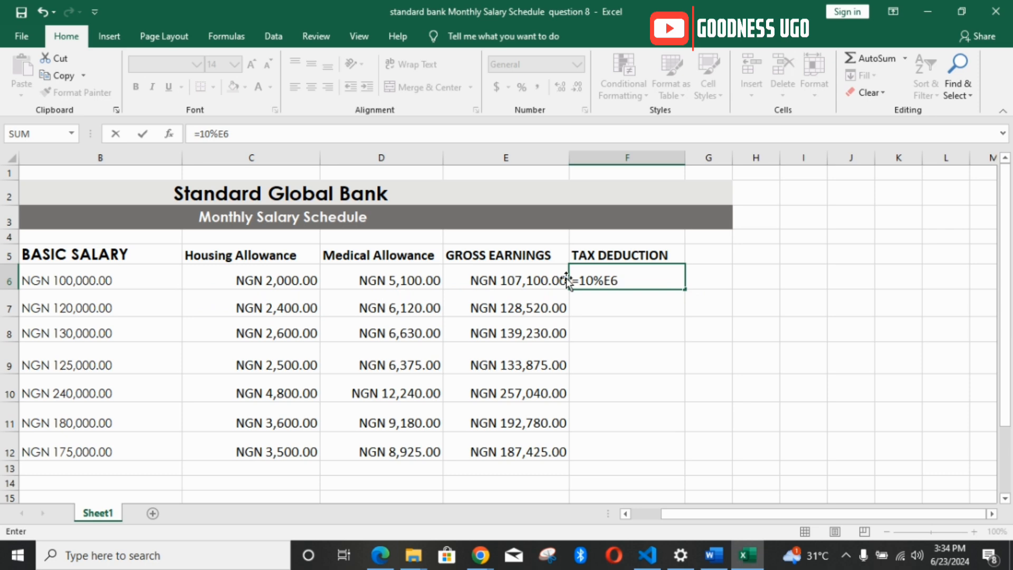
{"action": "left_click", "coordinate": [606, 280]}
{"action": "type", "text": "*"}
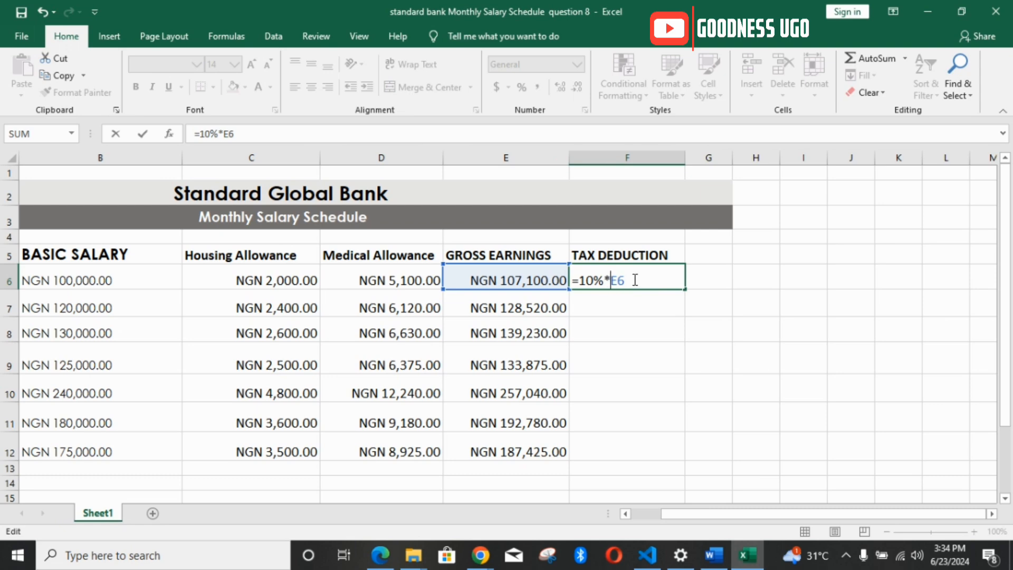
{"action": "key", "text": "Return"}
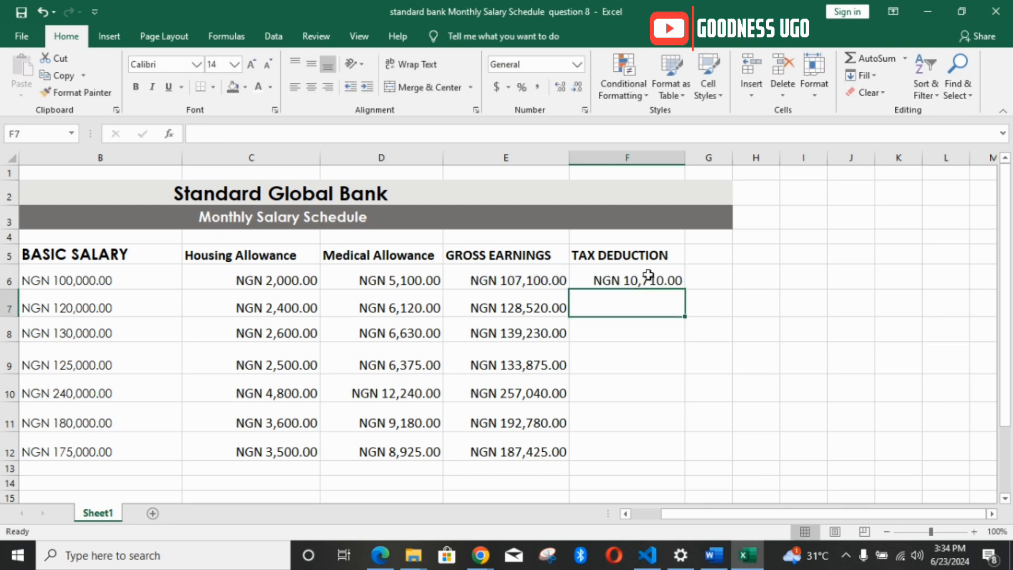
{"action": "left_click", "coordinate": [652, 275]}
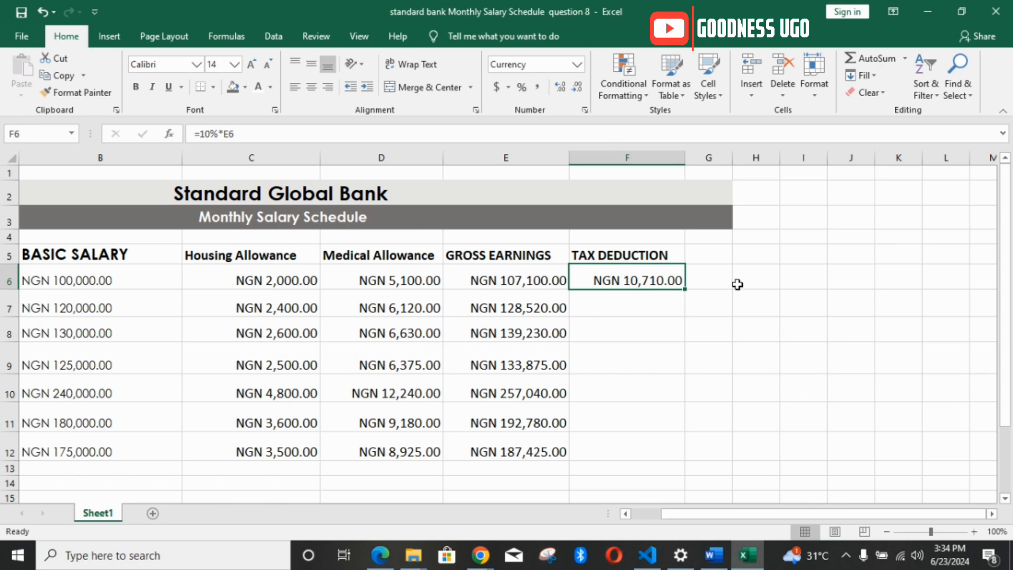
{"action": "left_click", "coordinate": [707, 277]}
{"action": "left_click", "coordinate": [764, 280]}
{"action": "left_click", "coordinate": [805, 280]}
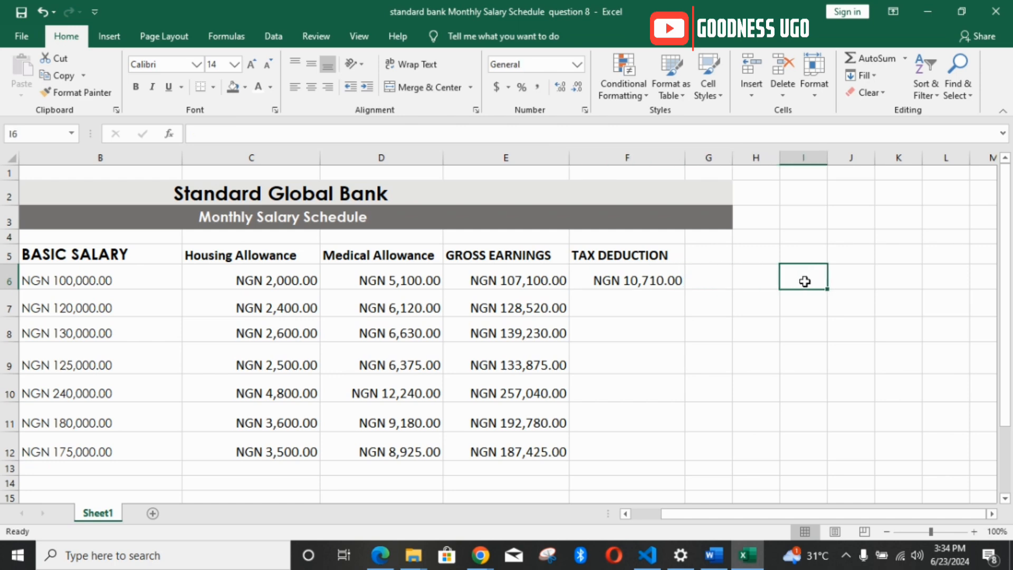
{"action": "left_click", "coordinate": [845, 280]}
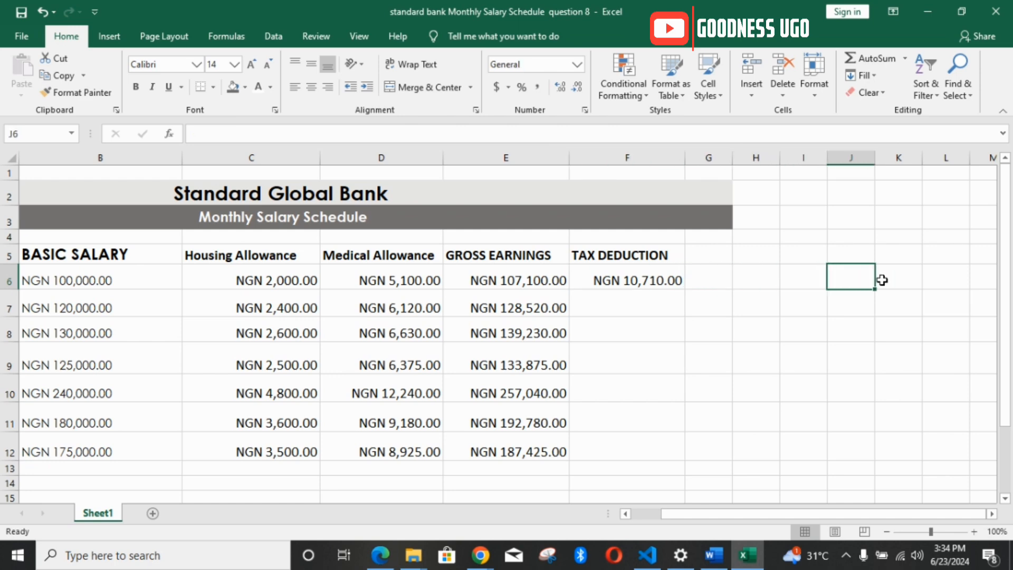
{"action": "left_click", "coordinate": [707, 278]}
{"action": "left_click", "coordinate": [702, 250]}
{"action": "left_click", "coordinate": [718, 277]}
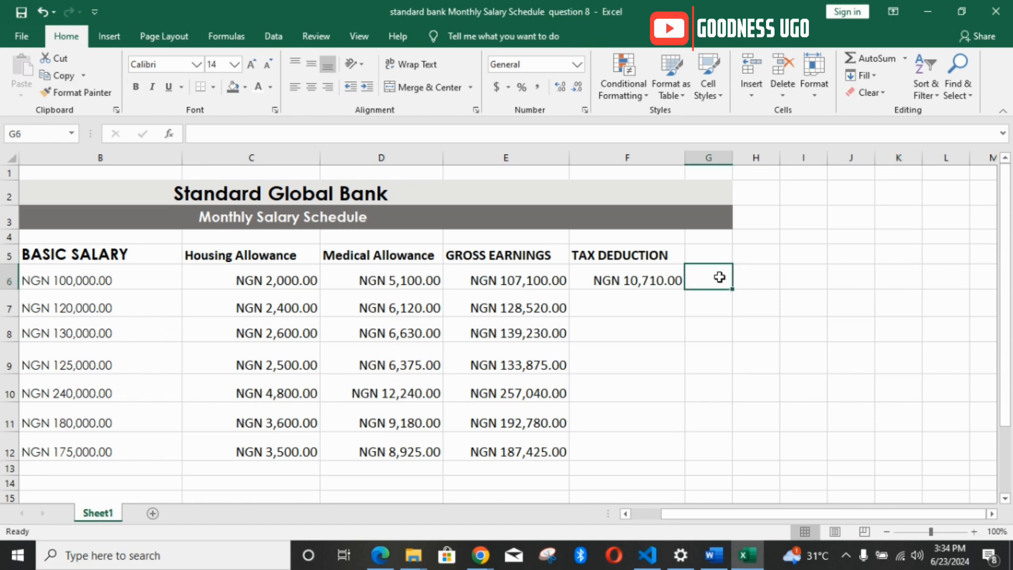
Step: Copy the heading PENSION DEDUCTION from requirement 5 in the Word document into G5 of the Excel worksheet and widen column G to fit
{"action": "left_click", "coordinate": [713, 555]}
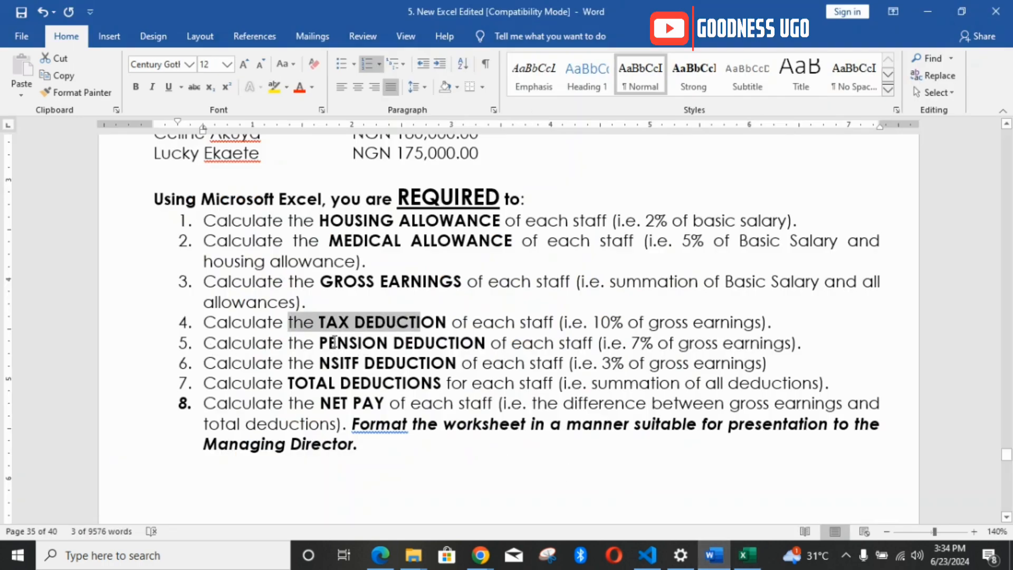
{"action": "left_click_drag", "start_coordinate": [334, 342], "coordinate": [488, 344]}
{"action": "key", "text": "ctrl+c"}
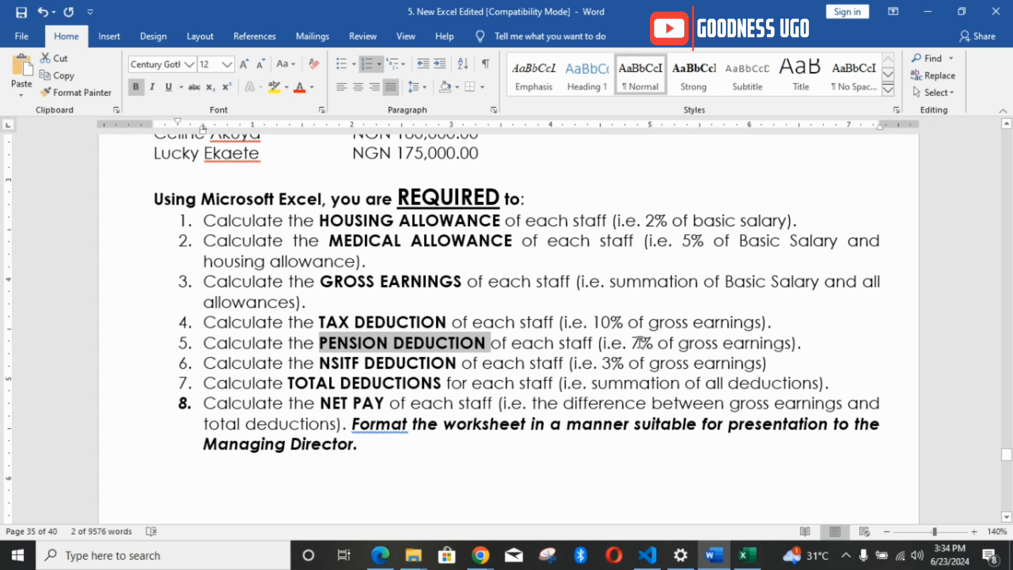
{"action": "left_click_drag", "start_coordinate": [626, 343], "coordinate": [760, 343]}
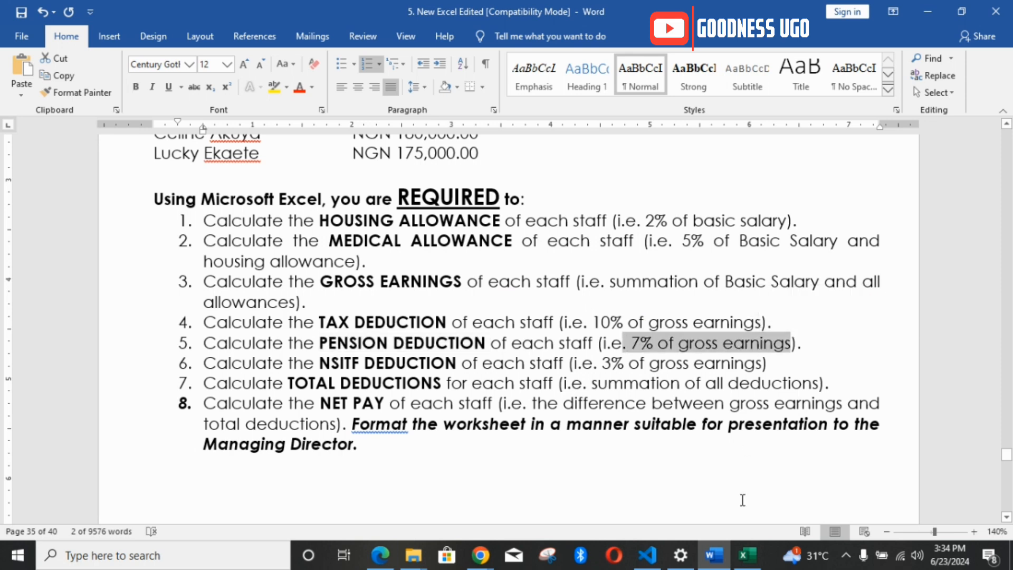
{"action": "left_click", "coordinate": [740, 556]}
{"action": "left_click", "coordinate": [708, 256]}
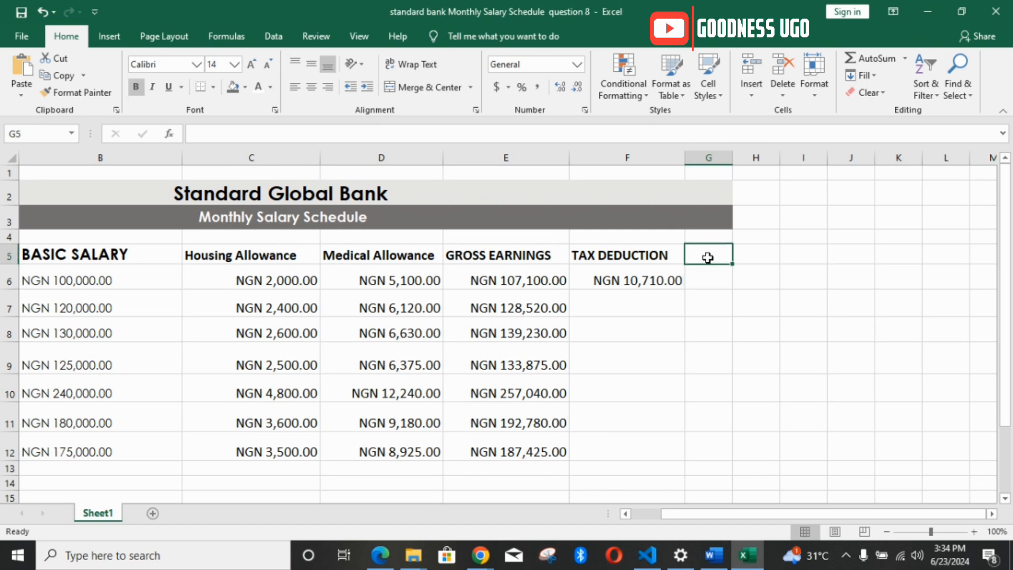
{"action": "key", "text": "ctrl+v"}
{"action": "left_click", "coordinate": [714, 275]}
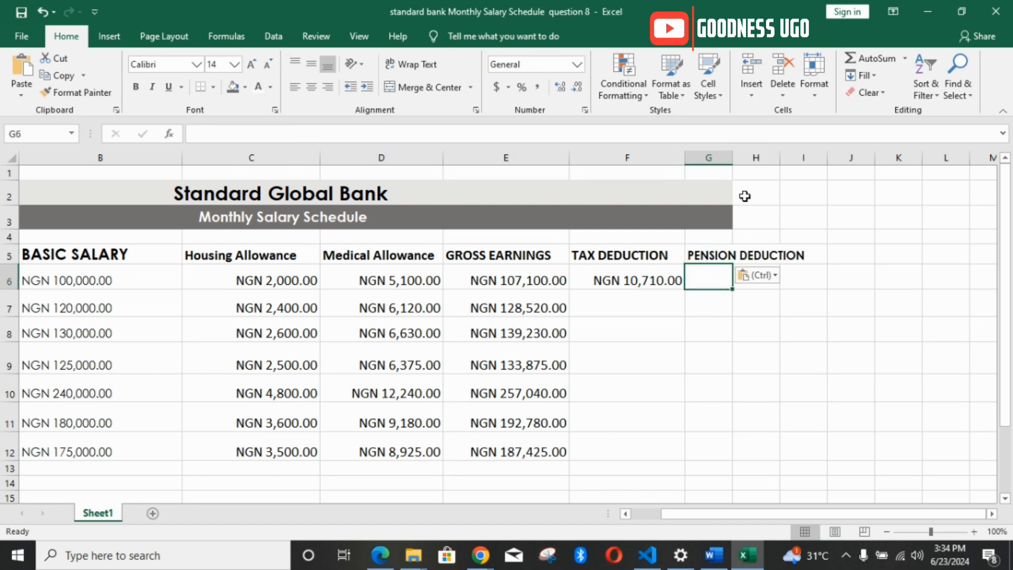
{"action": "left_click_drag", "start_coordinate": [733, 156], "coordinate": [812, 156]}
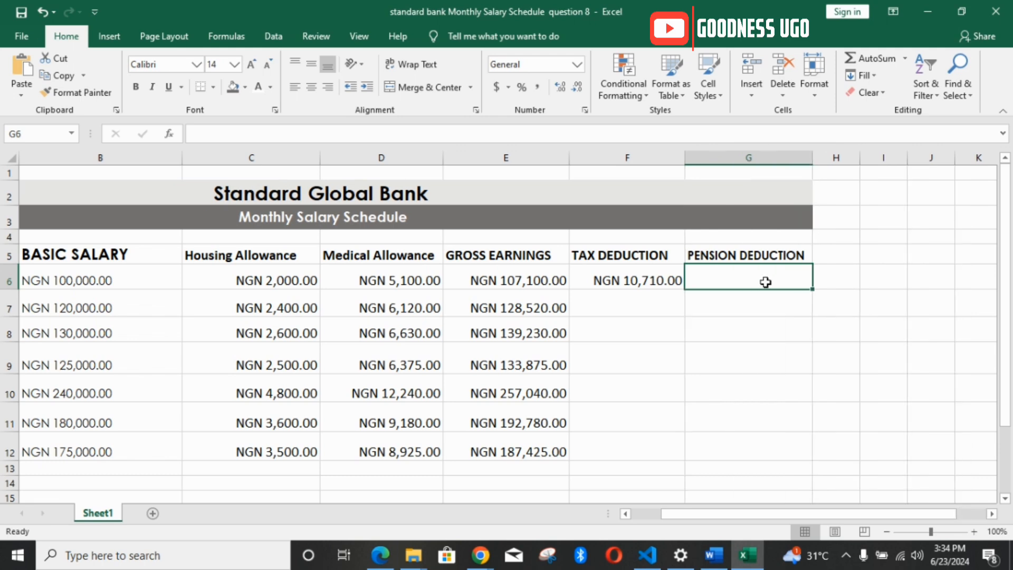
Step: Check the pension rate in the Word document and calculate the first pension deduction in G6 with =7% *E6
{"action": "left_click", "coordinate": [713, 555]}
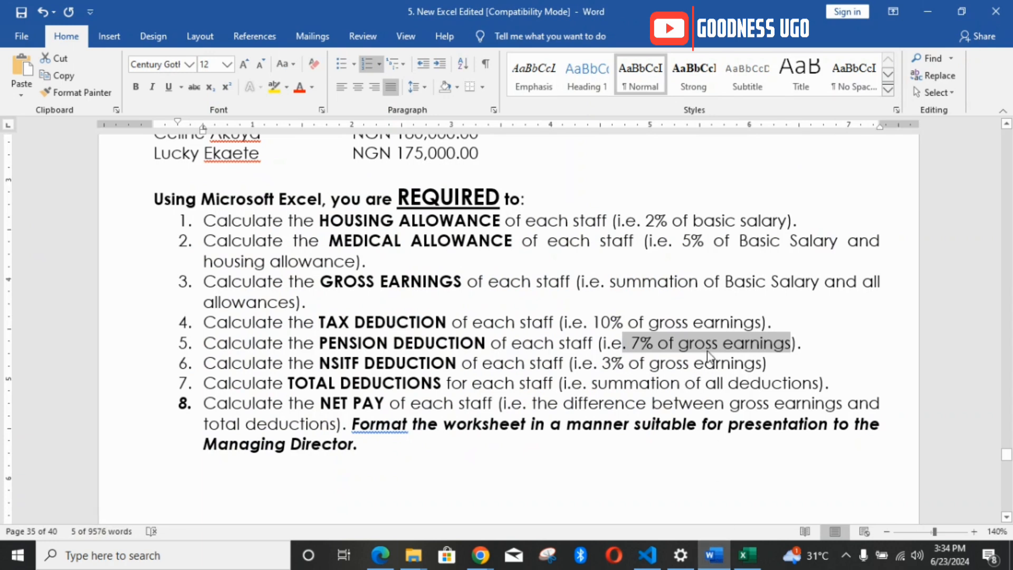
{"action": "left_click", "coordinate": [747, 555]}
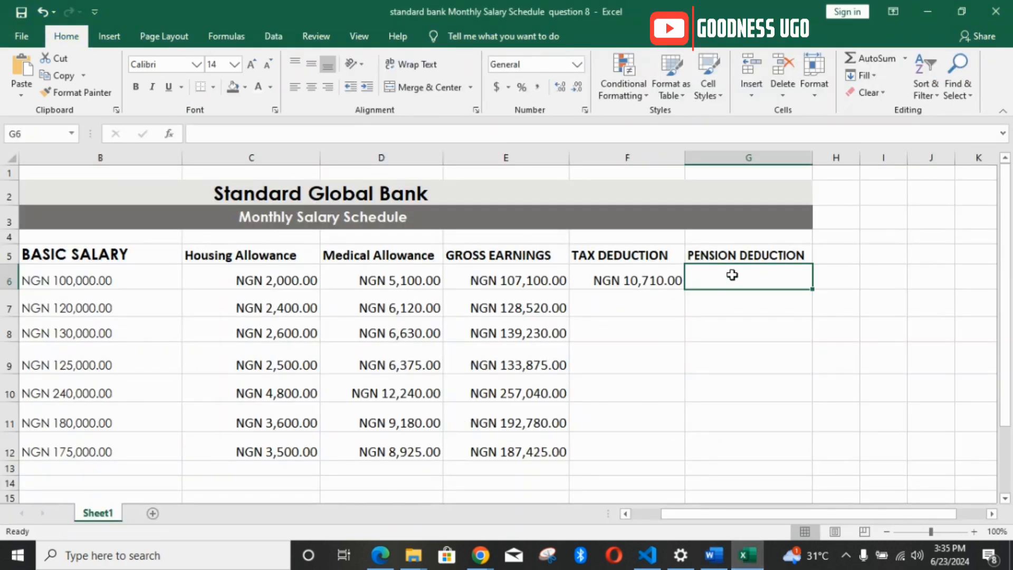
{"action": "type", "text": "=7"}
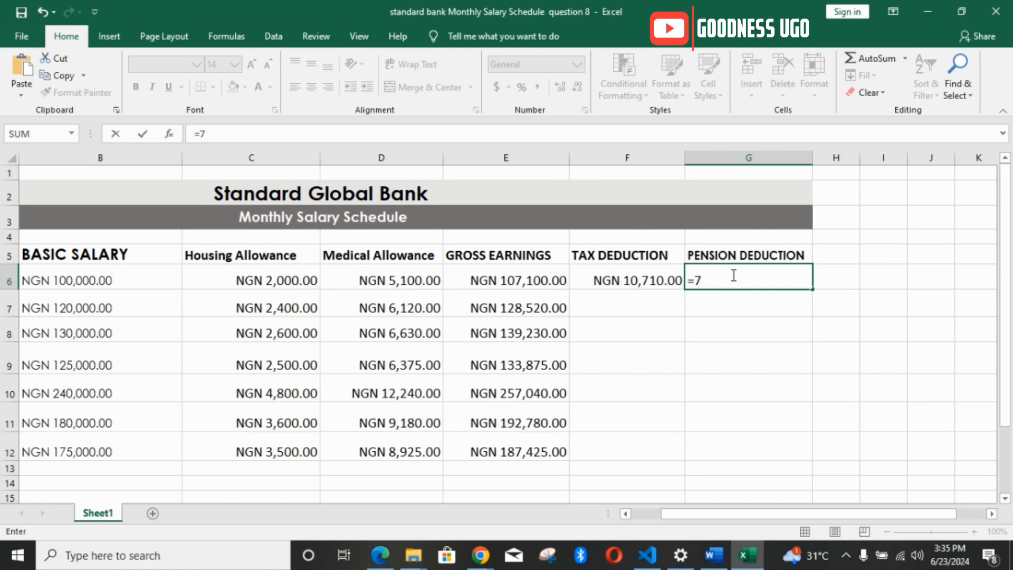
{"action": "type", "text": "% *"}
{"action": "left_click", "coordinate": [547, 280]}
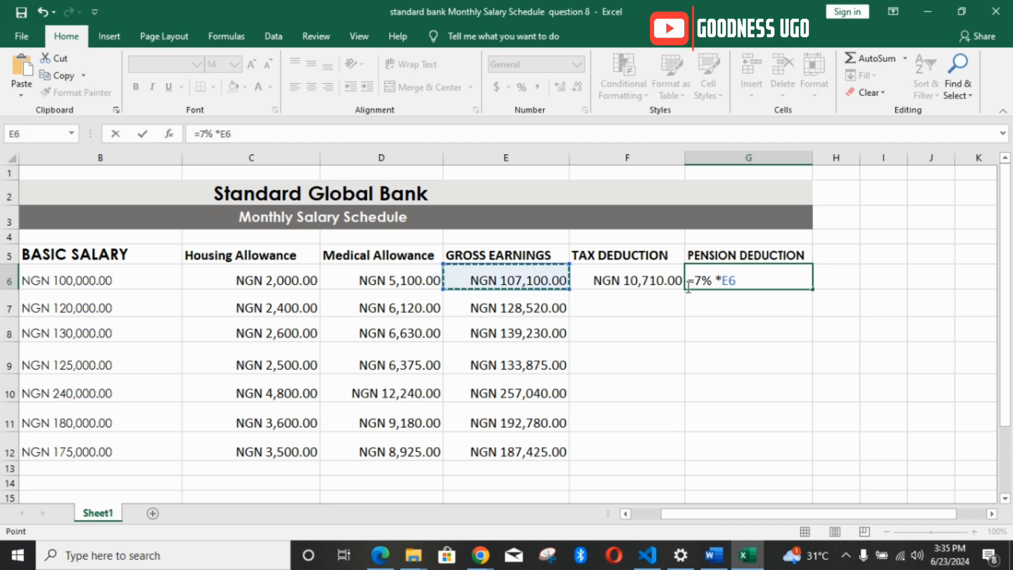
{"action": "key", "text": "Return"}
{"action": "left_click", "coordinate": [757, 268]}
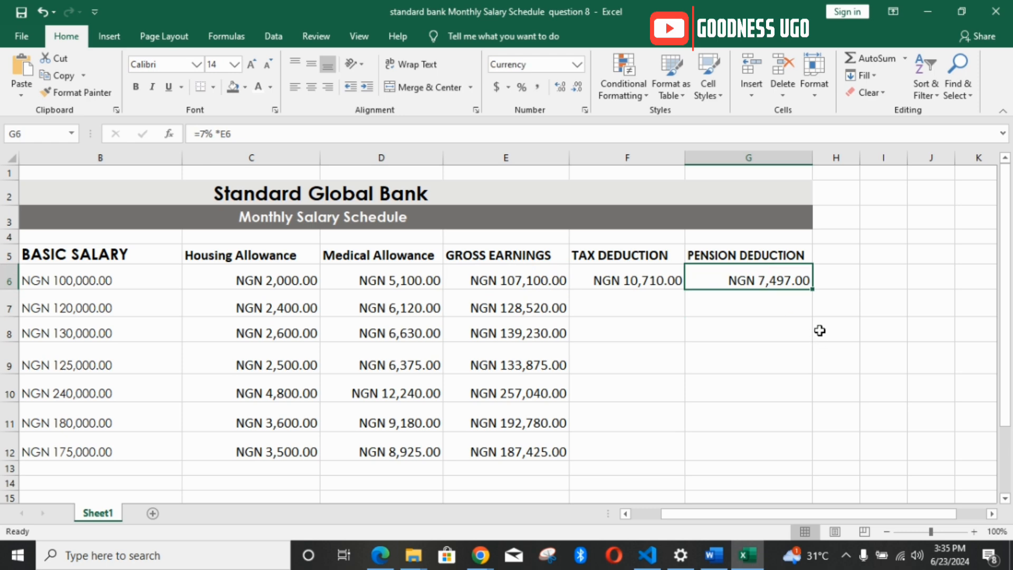
Step: Fill the tax deduction formula in F6 and the pension deduction formula in G6 down to row 12
{"action": "left_click", "coordinate": [657, 281]}
{"action": "left_click_drag", "start_coordinate": [685, 292], "coordinate": [683, 453]}
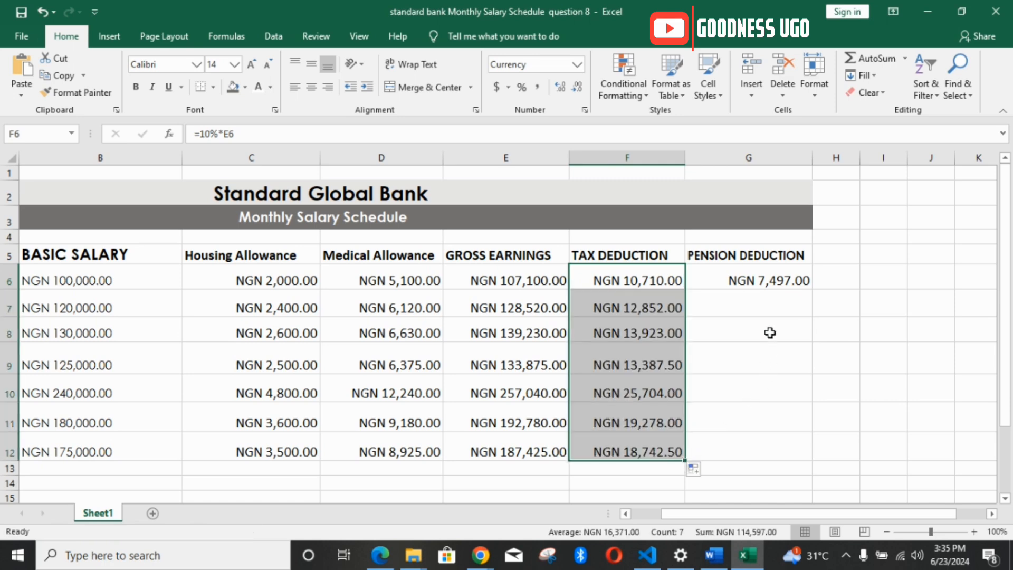
{"action": "left_click", "coordinate": [775, 281]}
{"action": "left_click_drag", "start_coordinate": [812, 289], "coordinate": [815, 456]}
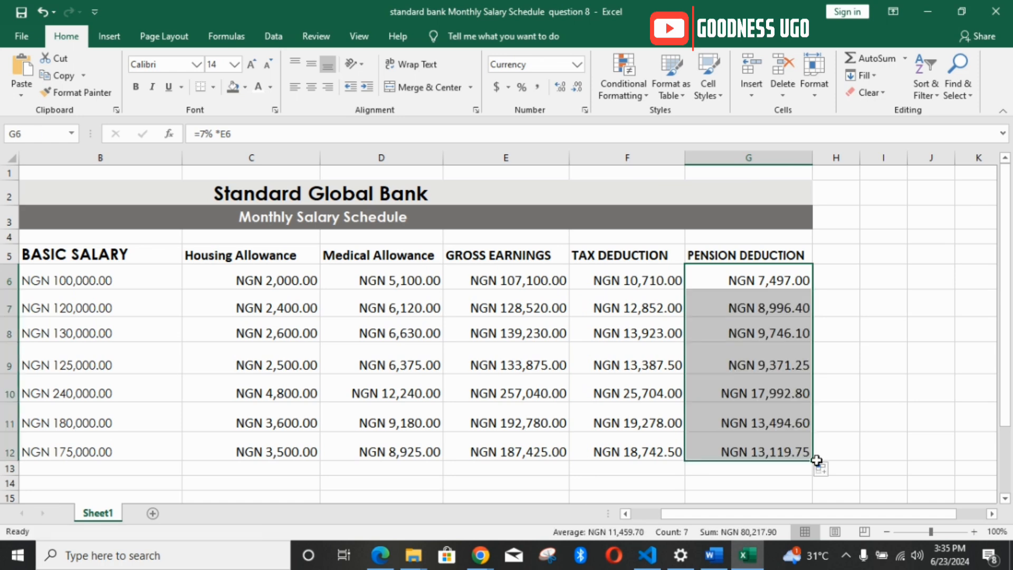
Step: Copy the heading NSITF DEDUCTION from requirement 6 in the Word document into H5 of the Excel worksheet and widen column H to fit
{"action": "left_click_drag", "start_coordinate": [800, 513], "coordinate": [831, 515]}
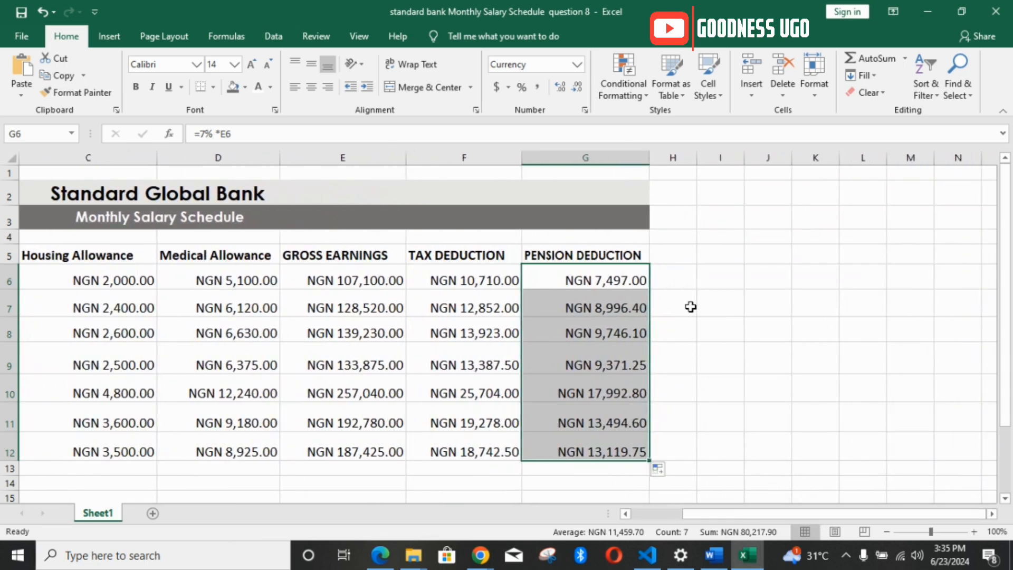
{"action": "left_click", "coordinate": [676, 254]}
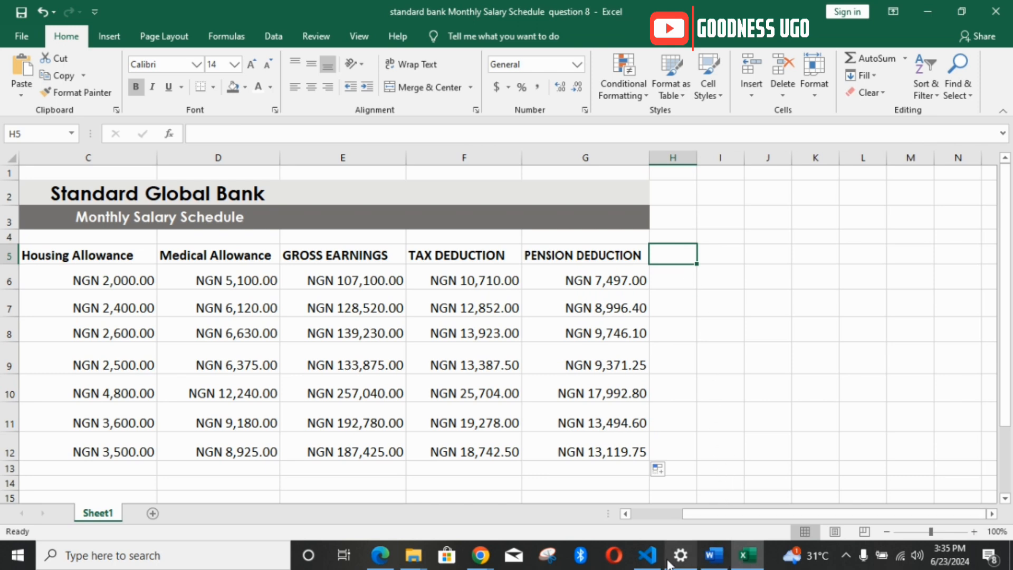
{"action": "left_click", "coordinate": [713, 556]}
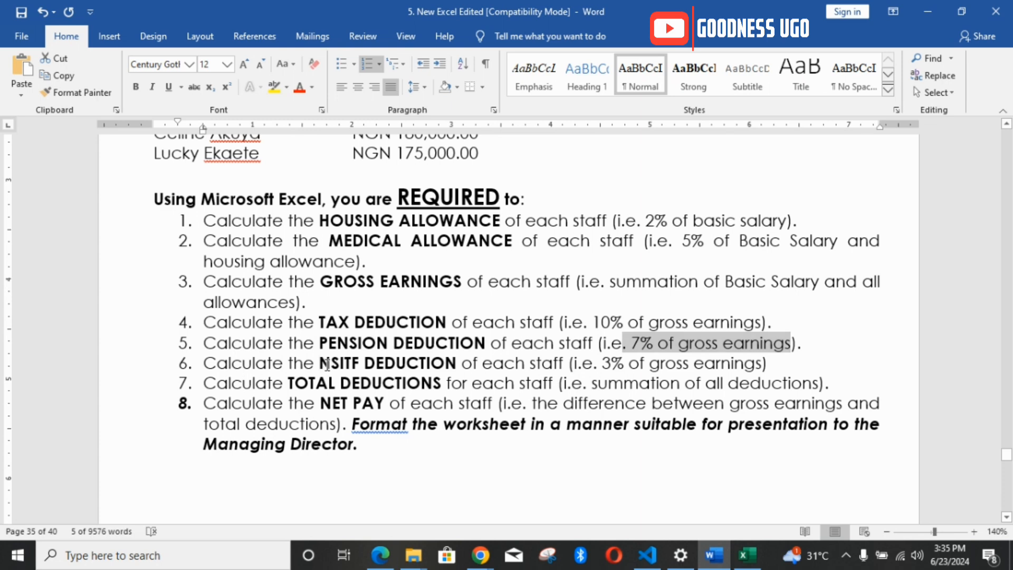
{"action": "left_click_drag", "start_coordinate": [327, 364], "coordinate": [445, 364]}
{"action": "key", "text": "ctrl+c"}
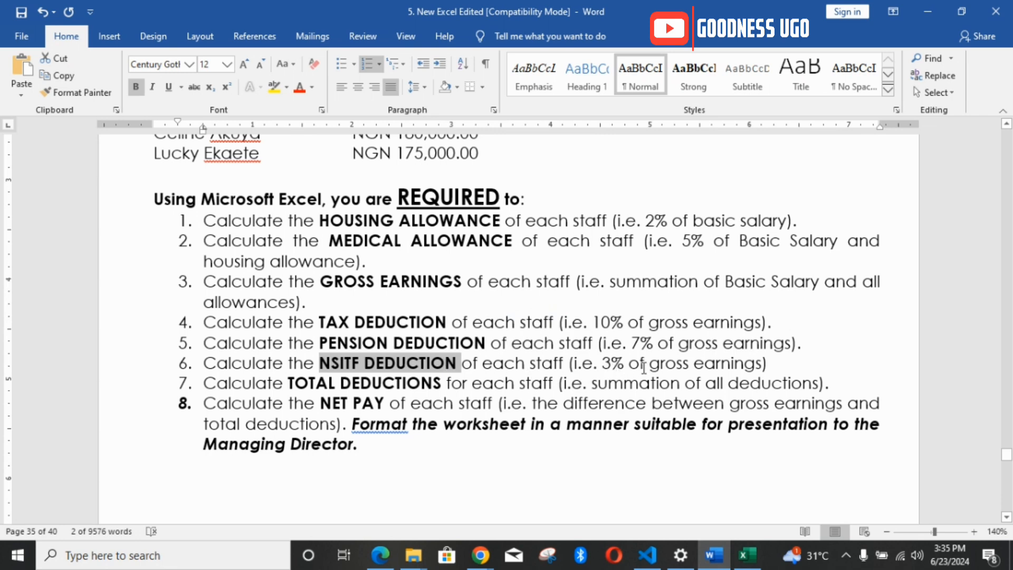
{"action": "left_click", "coordinate": [745, 557]}
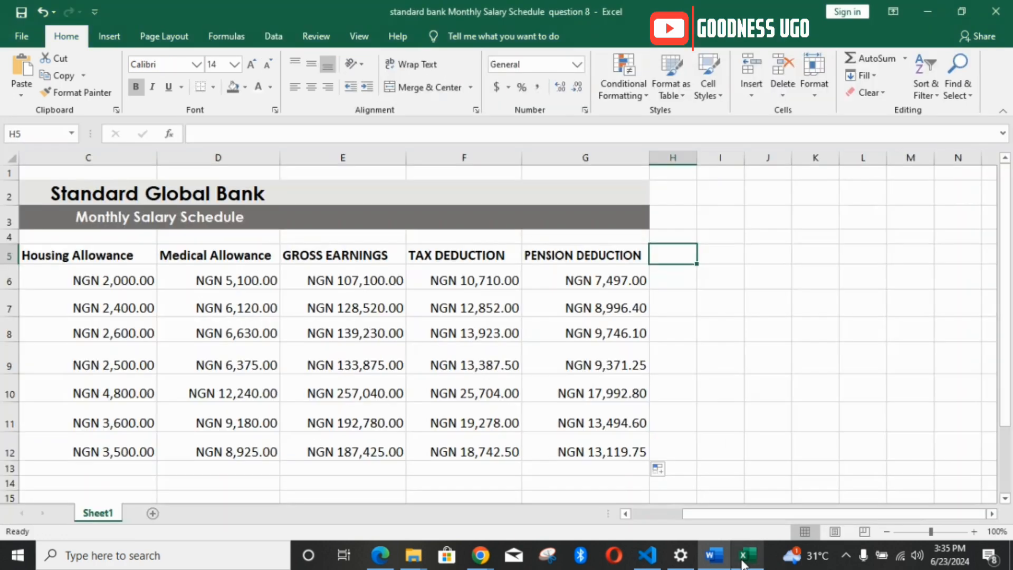
{"action": "key", "text": "ctrl+v"}
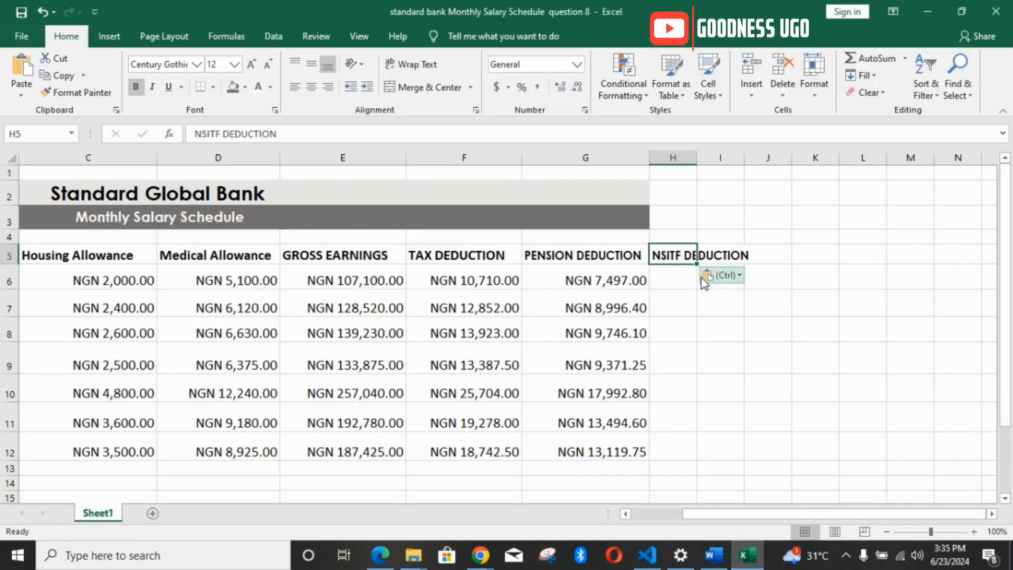
{"action": "left_click", "coordinate": [677, 282]}
{"action": "left_click_drag", "start_coordinate": [698, 158], "coordinate": [763, 158]}
Step: Calculate the NSITF deduction in H6 with =3%*E6, checking the rate in the Word document, and fill the formula down to H12
{"action": "type", "text": "="}
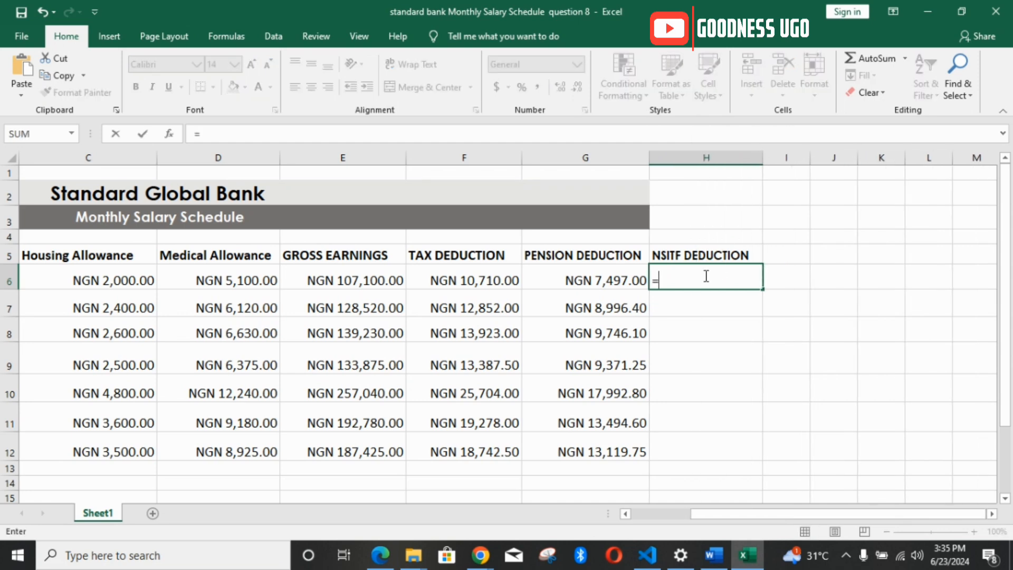
{"action": "left_click", "coordinate": [718, 556]}
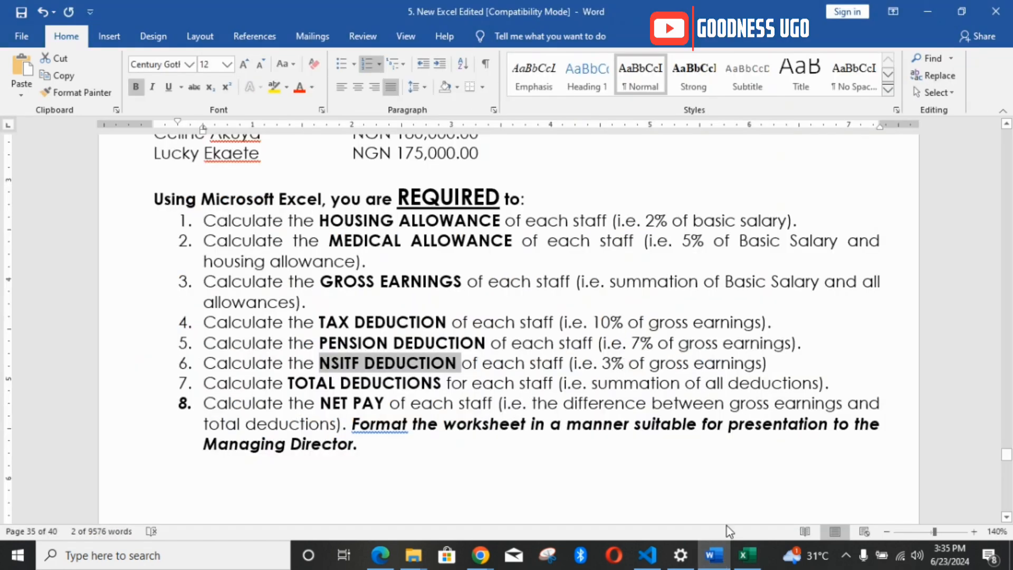
{"action": "left_click", "coordinate": [747, 555]}
{"action": "type", "text": "3"}
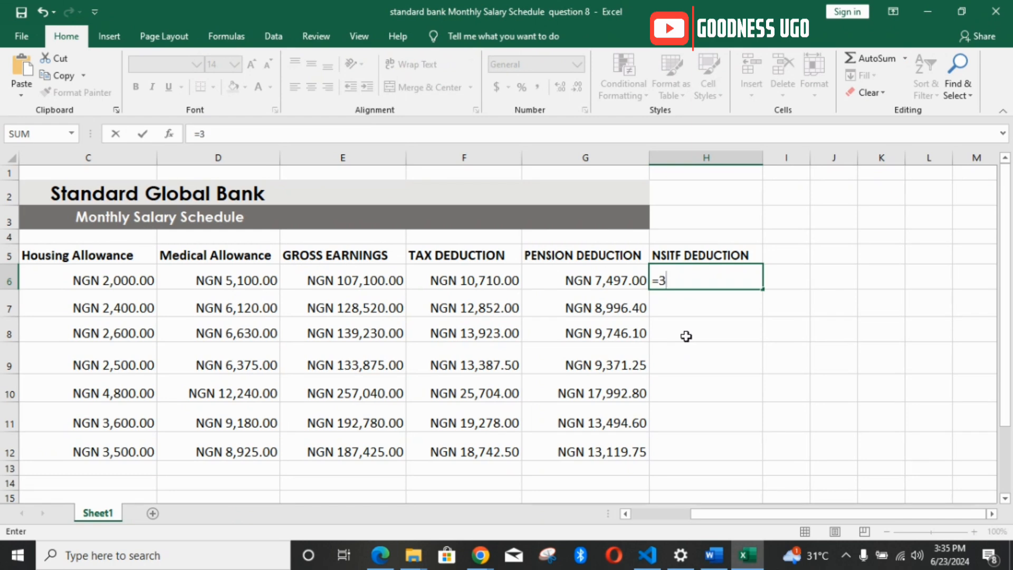
{"action": "type", "text": "%*"}
{"action": "left_click", "coordinate": [374, 277]}
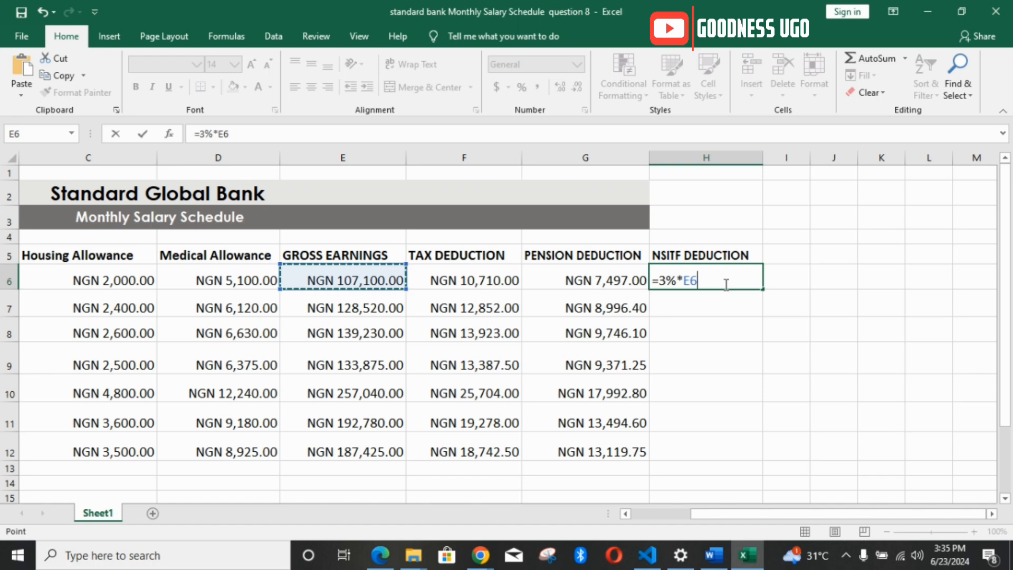
{"action": "key", "text": "Return"}
{"action": "left_click", "coordinate": [746, 277]}
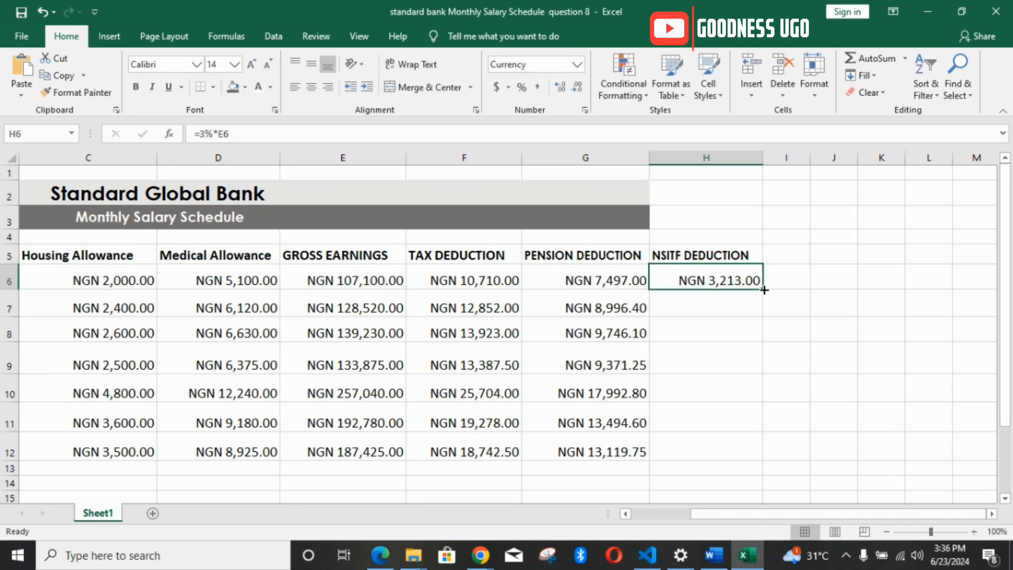
{"action": "left_click_drag", "start_coordinate": [764, 290], "coordinate": [761, 455]}
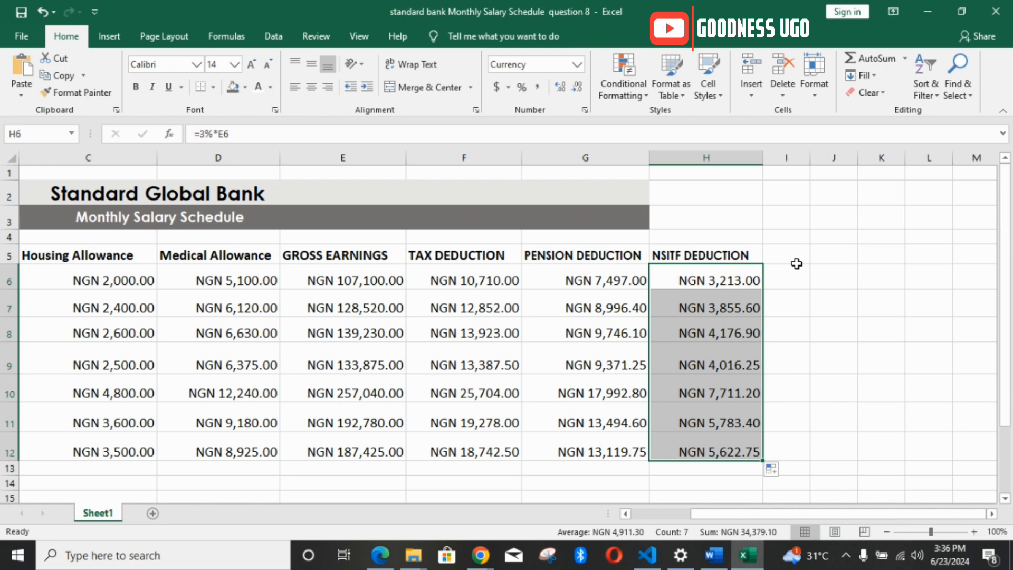
Step: Switch to the Word document and read requirement 7 on the total deductions for each staff member
{"action": "left_click", "coordinate": [722, 560]}
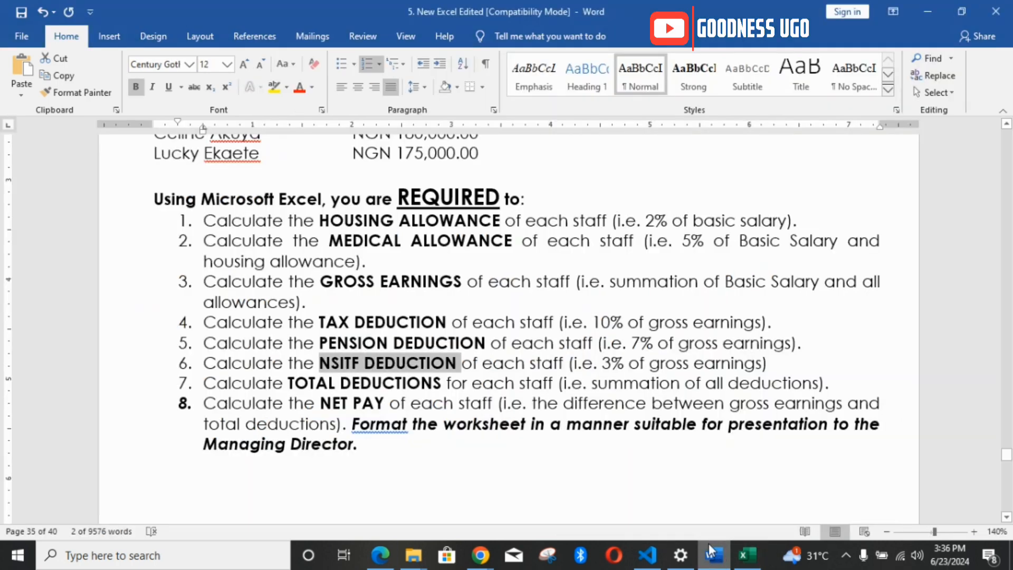
{"action": "left_click", "coordinate": [204, 384]}
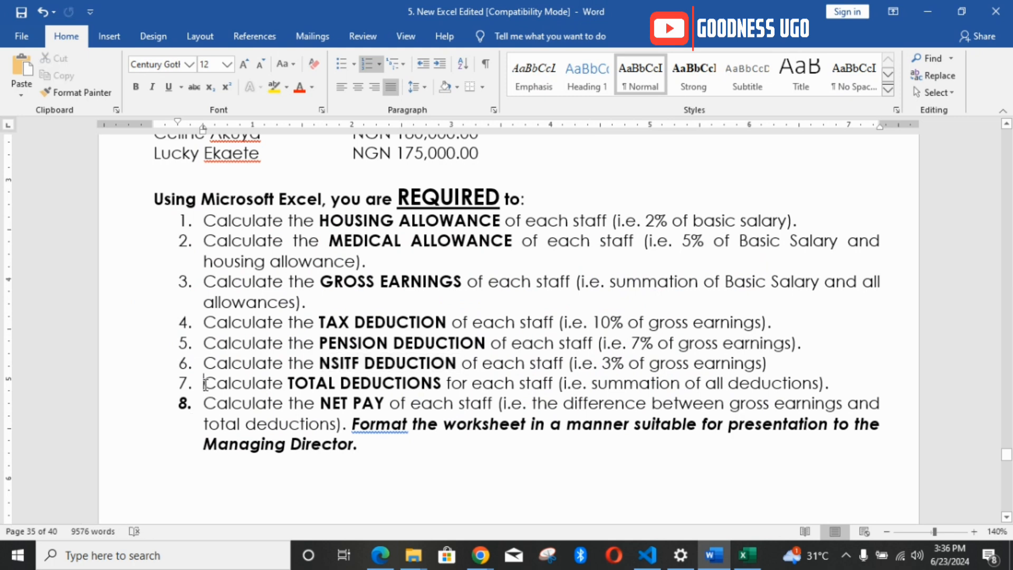
{"action": "left_click_drag", "start_coordinate": [204, 384], "coordinate": [497, 385]}
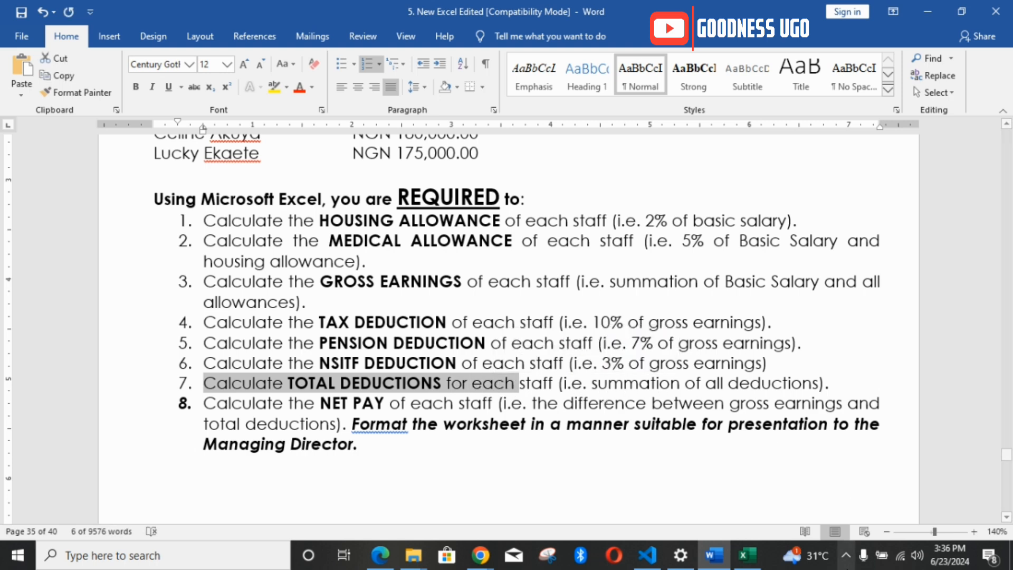
Step: Return to the Excel worksheet and enter the heading SUMMATION OF DEDUCTION in cell I5
{"action": "left_click", "coordinate": [745, 566]}
{"action": "left_click", "coordinate": [779, 258]}
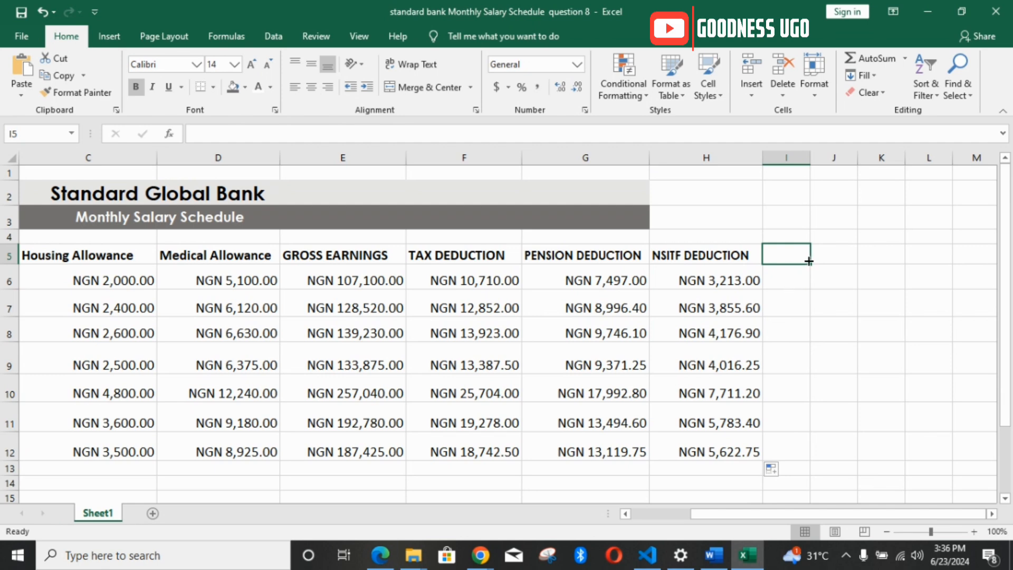
{"action": "type", "text": "SUMM"}
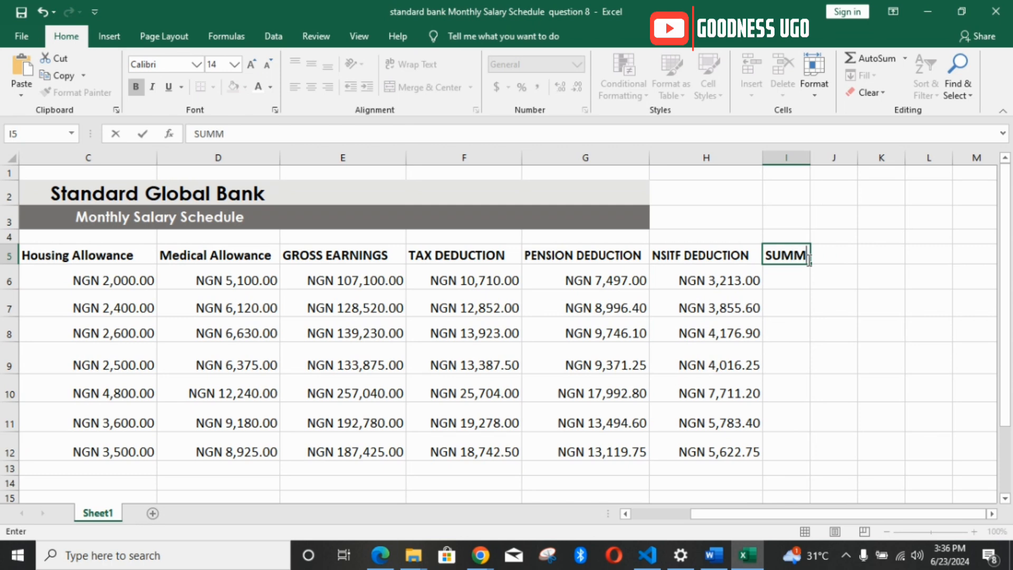
{"action": "type", "text": "ATION"}
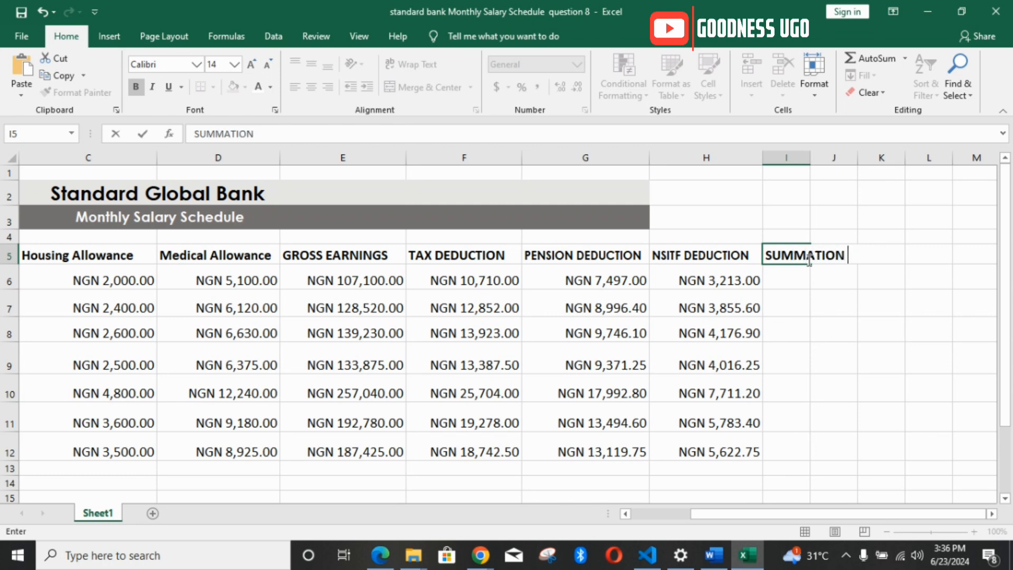
{"action": "type", "text": " OF DEC"}
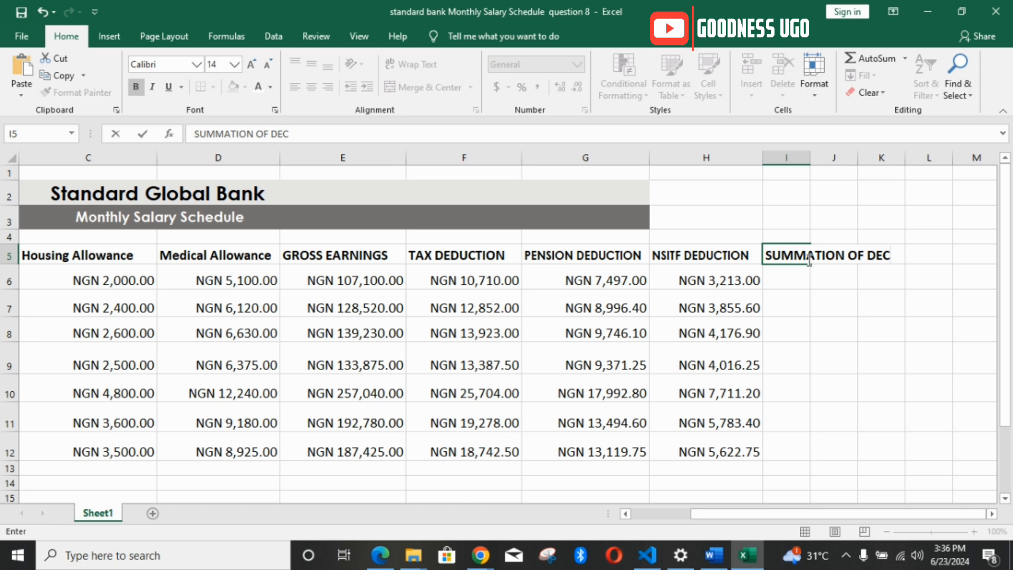
{"action": "key", "text": "BackSpace"}
{"action": "type", "text": "DUCTION"}
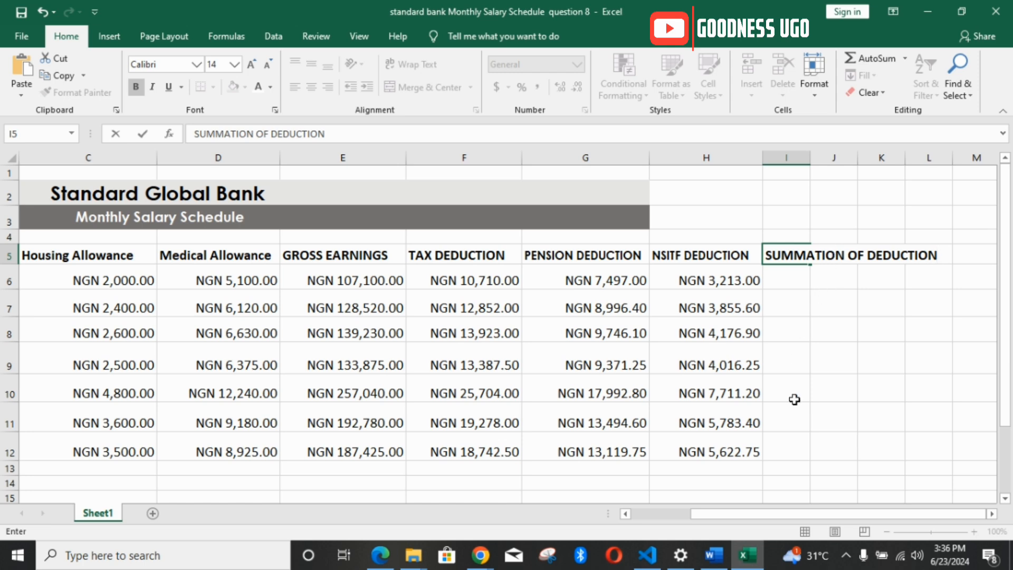
Step: Confirm the heading in I5 and autofit column I to its width
{"action": "left_click_drag", "start_coordinate": [790, 520], "coordinate": [796, 524]}
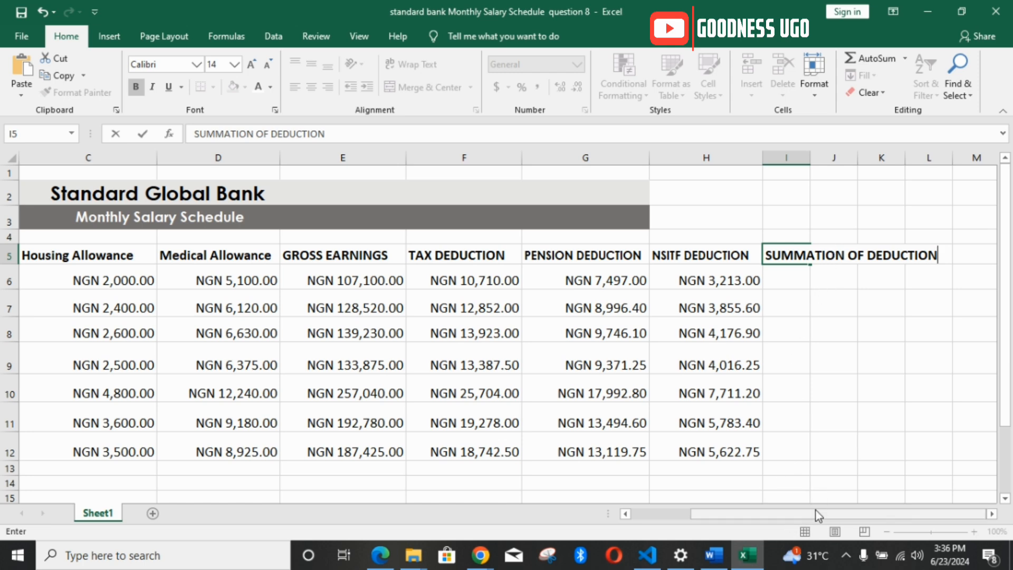
{"action": "left_click_drag", "start_coordinate": [809, 158], "coordinate": [803, 263]}
{"action": "left_click", "coordinate": [805, 272]}
{"action": "left_click", "coordinate": [809, 252]}
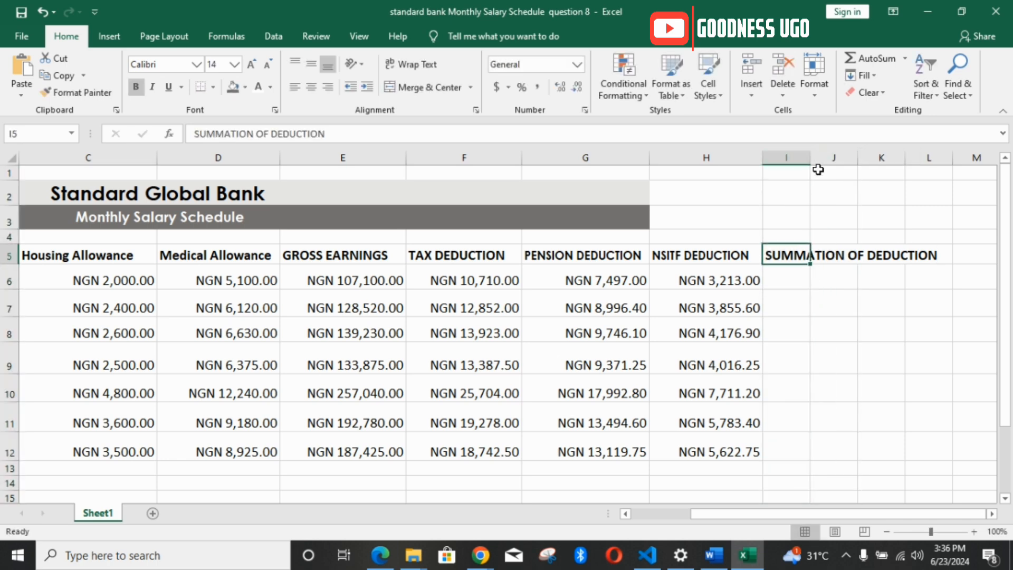
{"action": "double_click", "coordinate": [808, 156]}
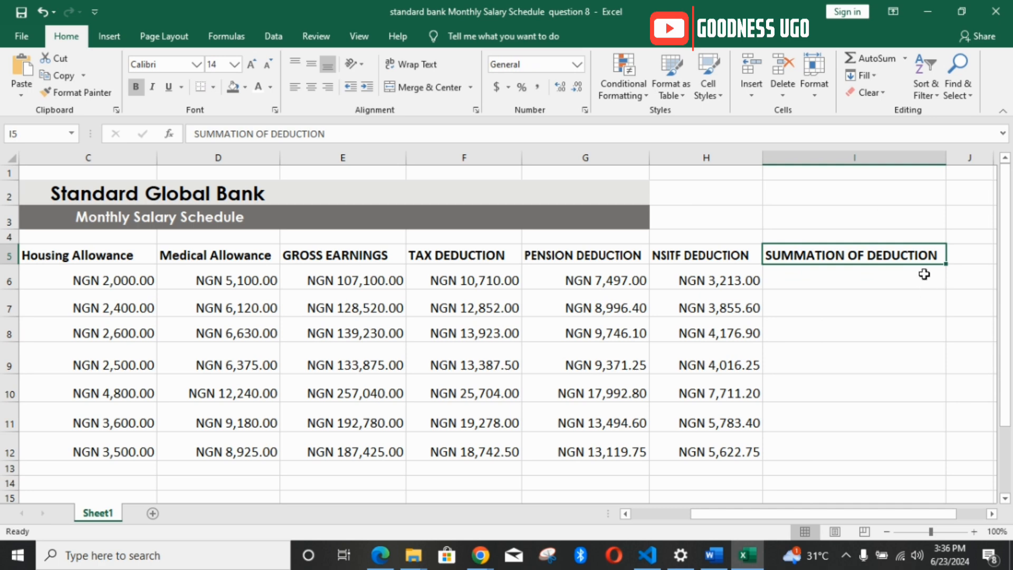
Step: Calculate the first staff member's total deductions in I6 with =SUM(F6:H6)
{"action": "left_click", "coordinate": [812, 280]}
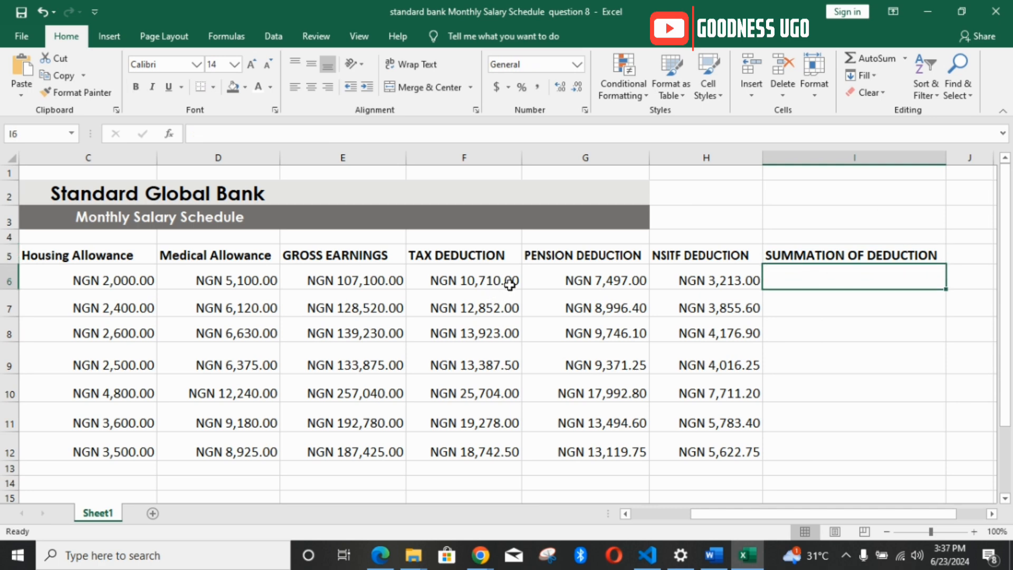
{"action": "type", "text": "="}
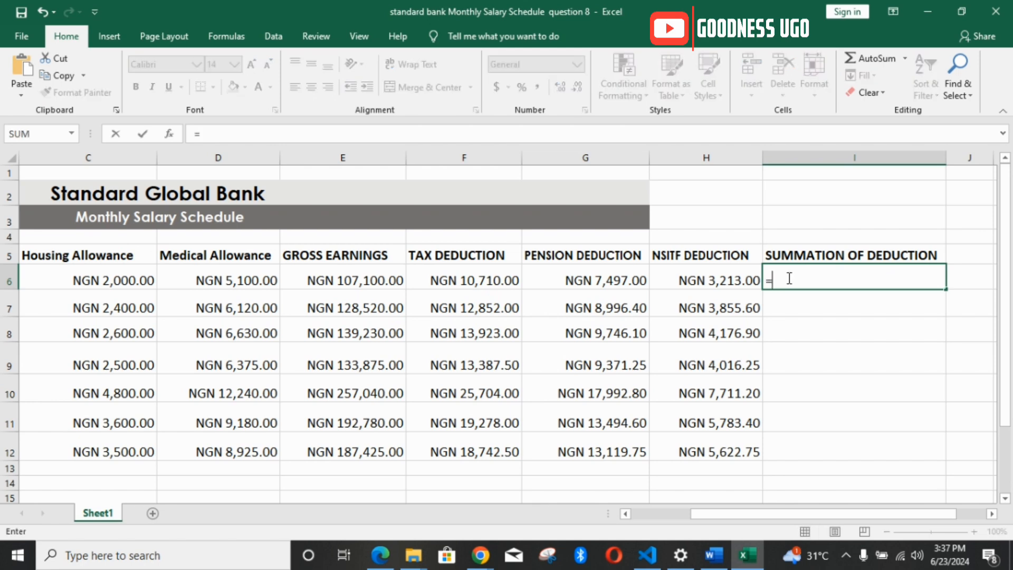
{"action": "type", "text": "SUM"}
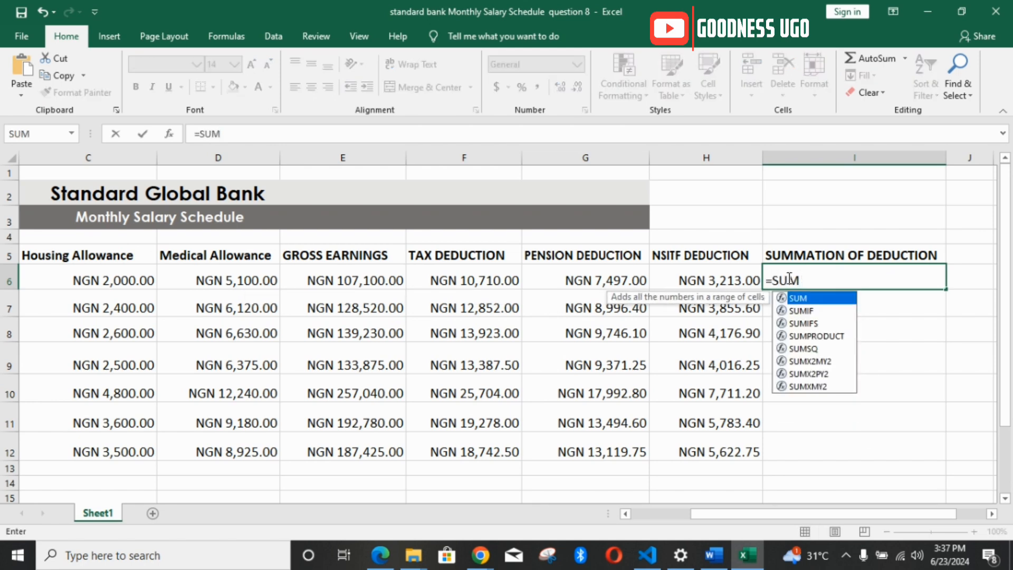
{"action": "type", "text": "("}
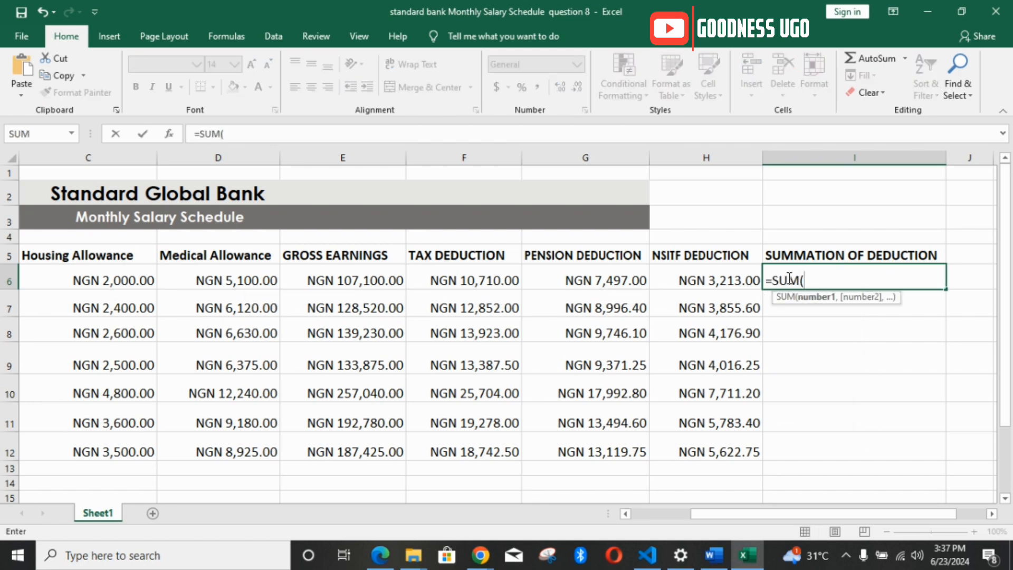
{"action": "left_click", "coordinate": [487, 280]}
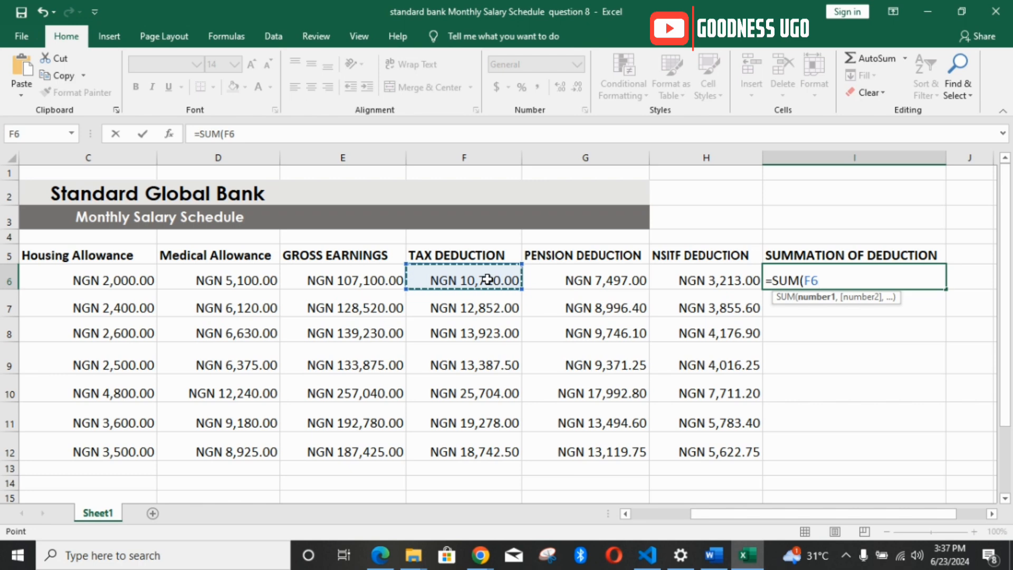
{"action": "key", "text": "F8"}
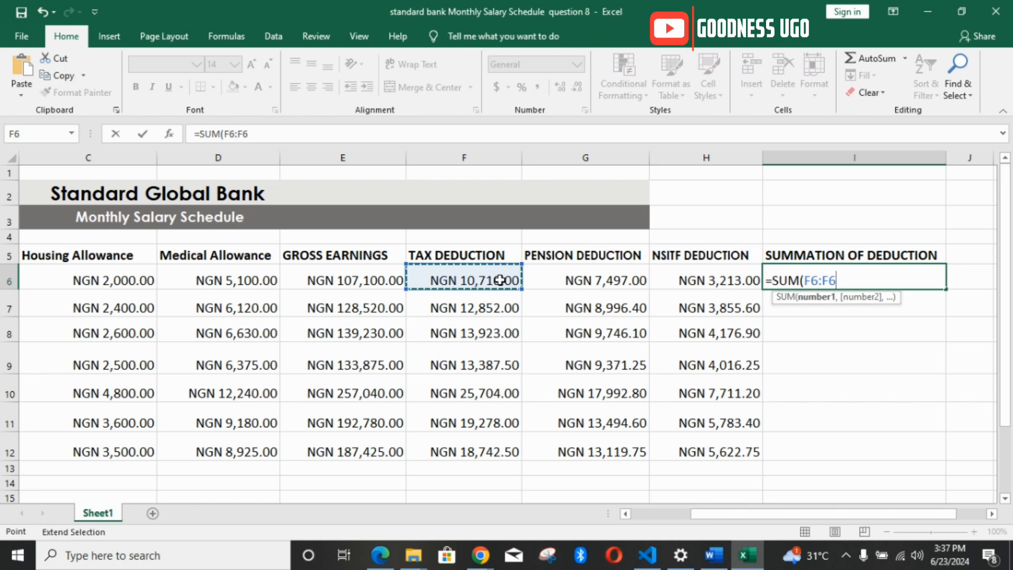
{"action": "left_click", "coordinate": [730, 284]}
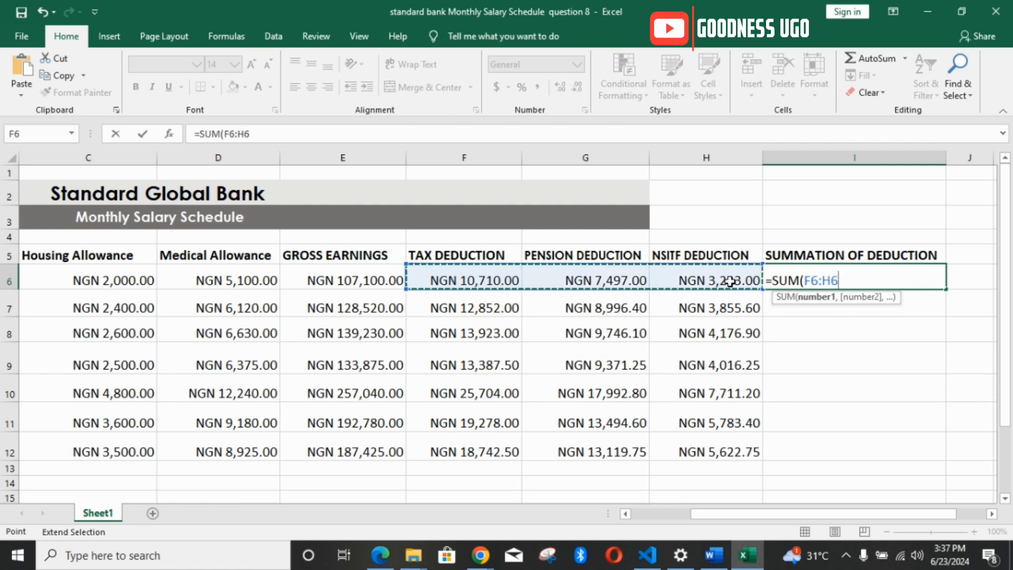
{"action": "type", "text": ")"}
{"action": "key", "text": "Return"}
Step: Check which staff member row 6 belongs to and fill the total deductions formula from I6 down to I12
{"action": "left_click", "coordinate": [850, 272]}
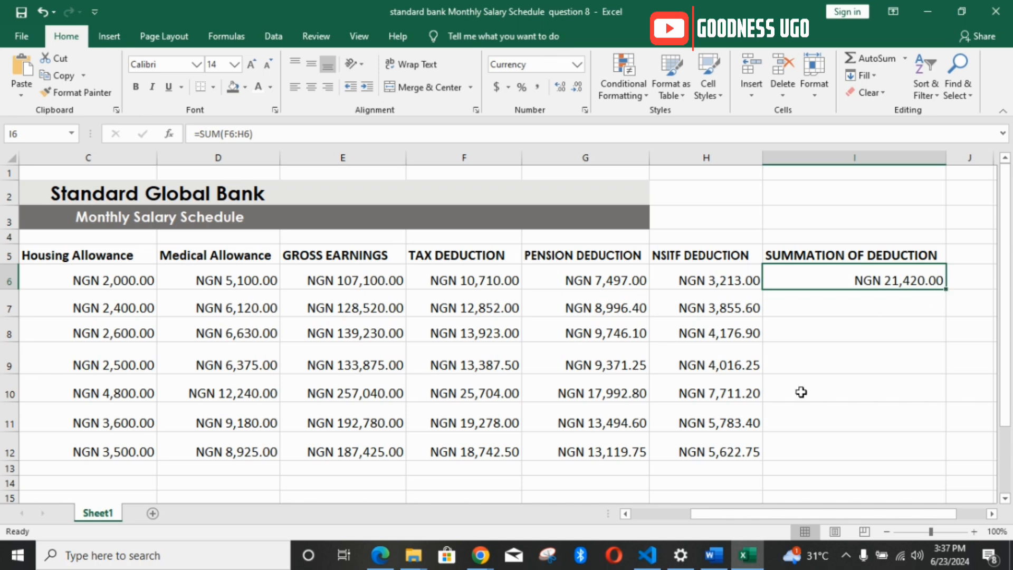
{"action": "left_click_drag", "start_coordinate": [753, 516], "coordinate": [667, 519]}
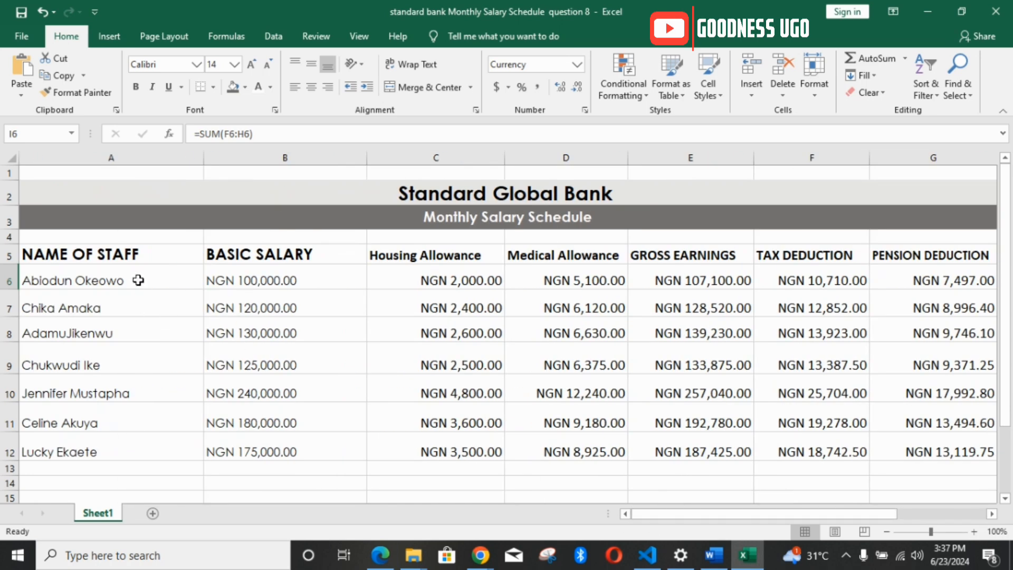
{"action": "mouse_move", "coordinate": [139, 280]}
{"action": "left_mouse_down"}
{"action": "mouse_move", "coordinate": [140, 427]}
{"action": "mouse_move", "coordinate": [140, 292]}
{"action": "mouse_move", "coordinate": [150, 277]}
{"action": "left_mouse_up"}
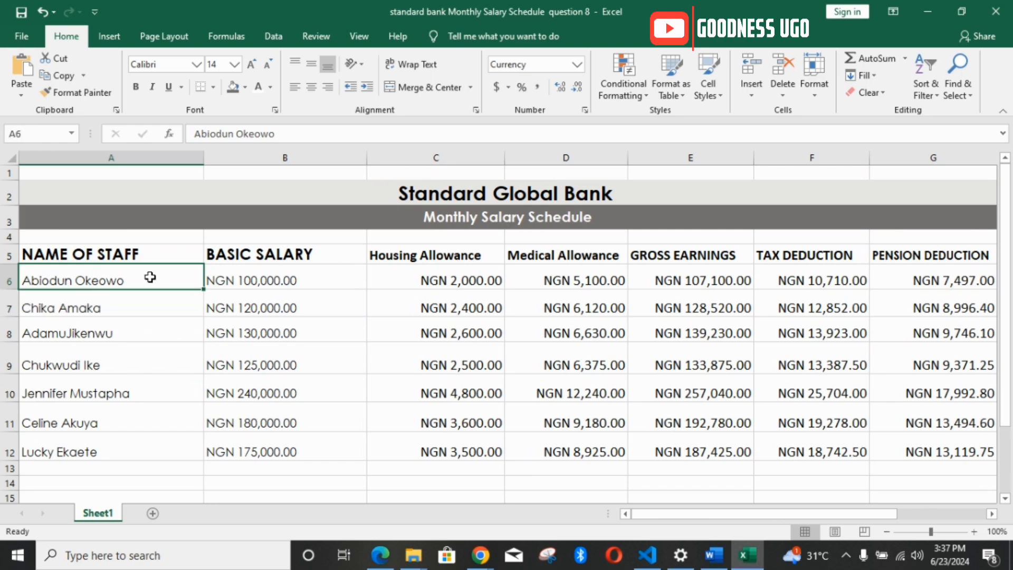
{"action": "left_click_drag", "start_coordinate": [739, 517], "coordinate": [871, 519]}
{"action": "left_click", "coordinate": [755, 287]}
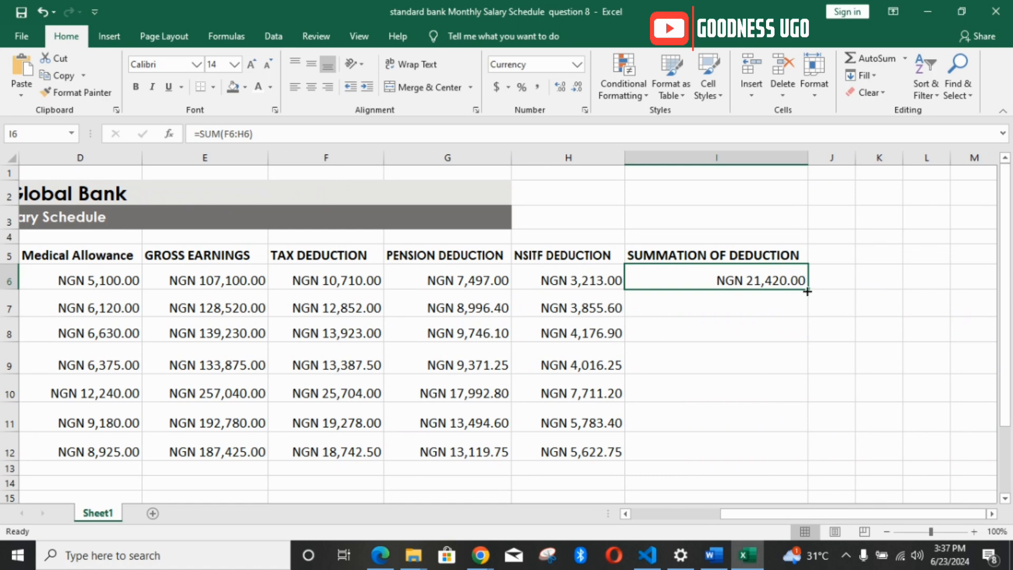
{"action": "left_click_drag", "start_coordinate": [808, 291], "coordinate": [802, 455]}
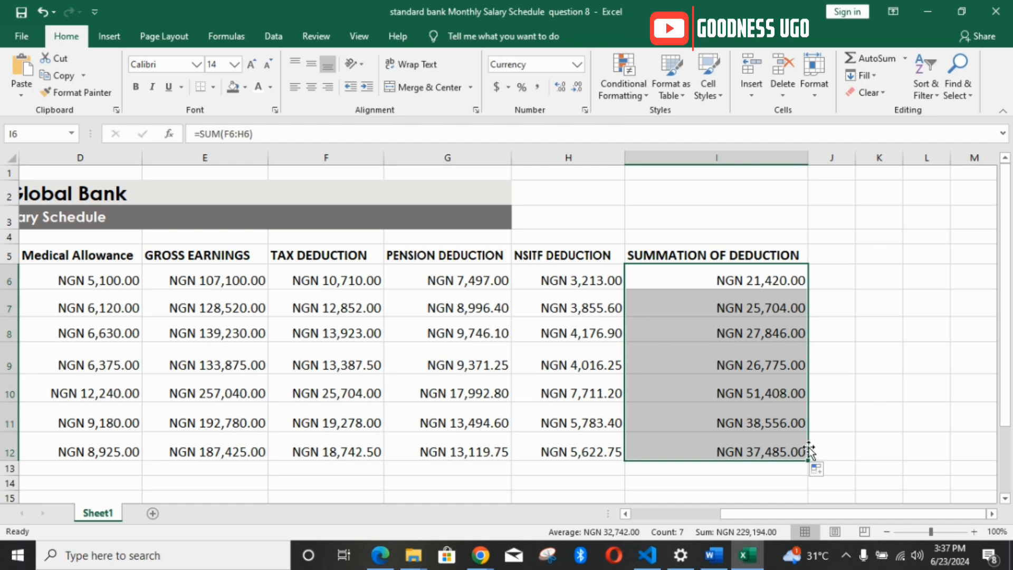
Step: Copy the heading NET PAY from requirement 8 in the Word document into J5 of the Excel worksheet and widen column J
{"action": "left_click", "coordinate": [714, 555]}
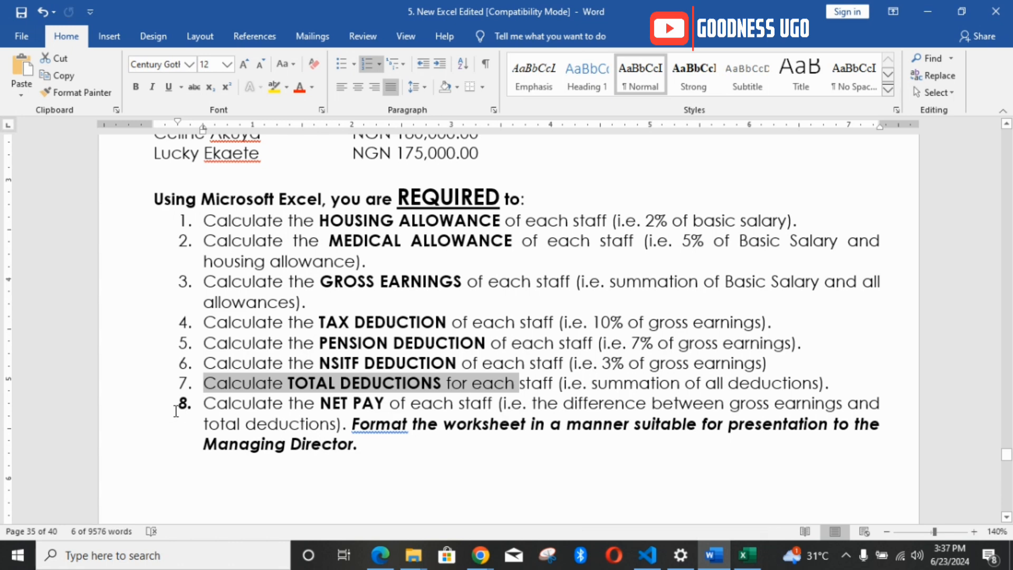
{"action": "left_click_drag", "start_coordinate": [207, 404], "coordinate": [324, 406]}
{"action": "left_click", "coordinate": [375, 404]}
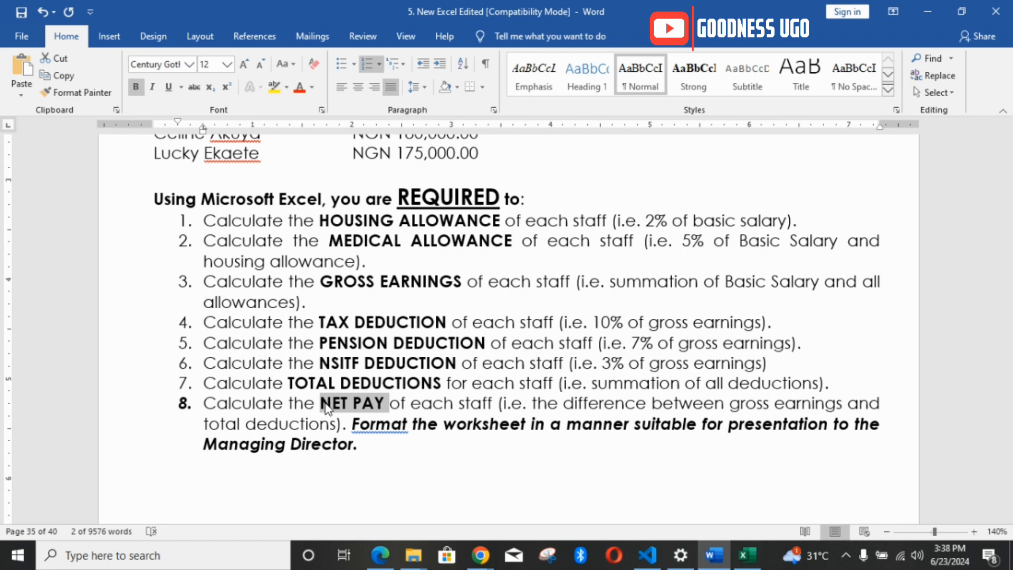
{"action": "left_click_drag", "start_coordinate": [507, 406], "coordinate": [348, 429]}
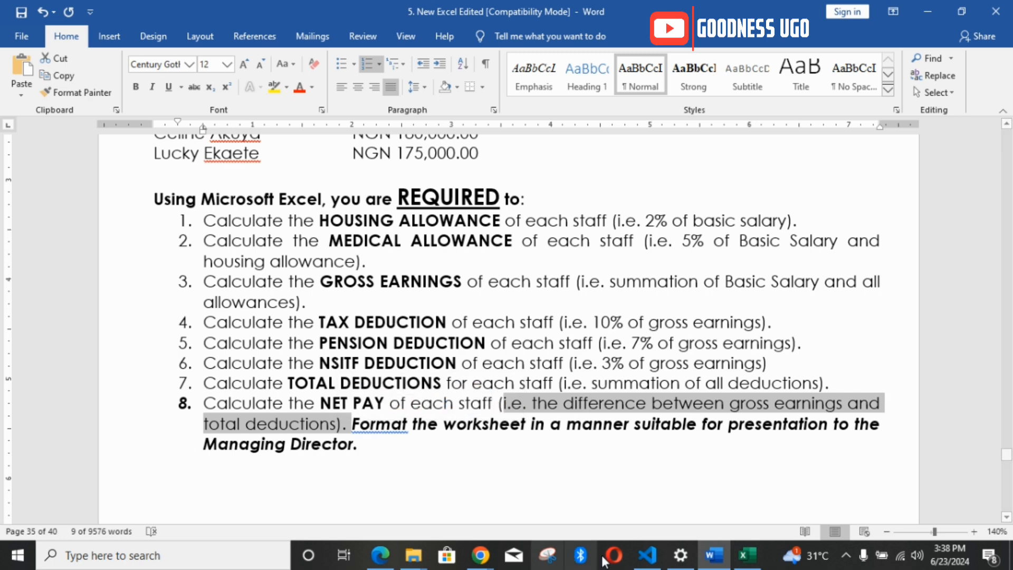
{"action": "left_click", "coordinate": [745, 557]}
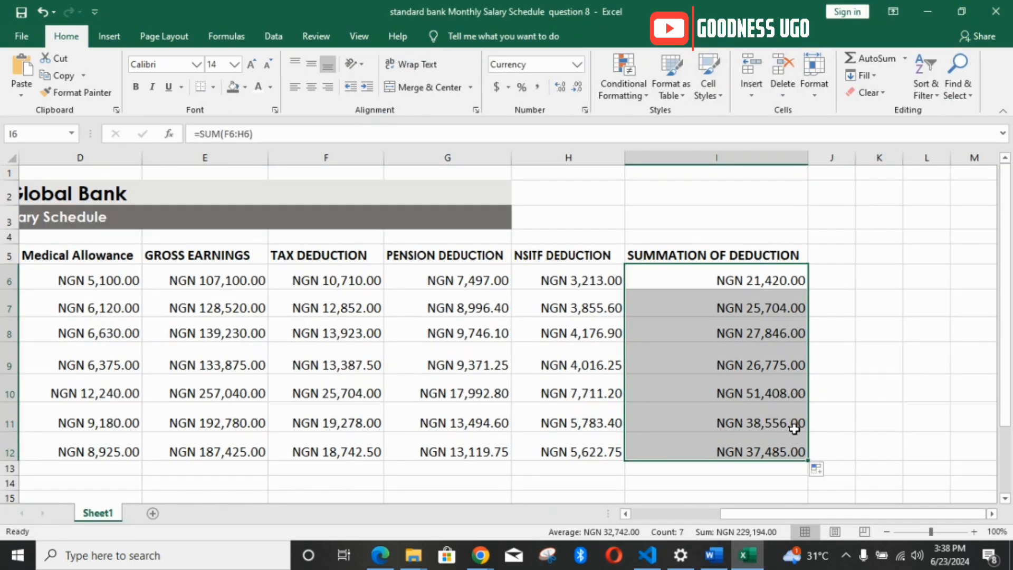
{"action": "left_click", "coordinate": [834, 255]}
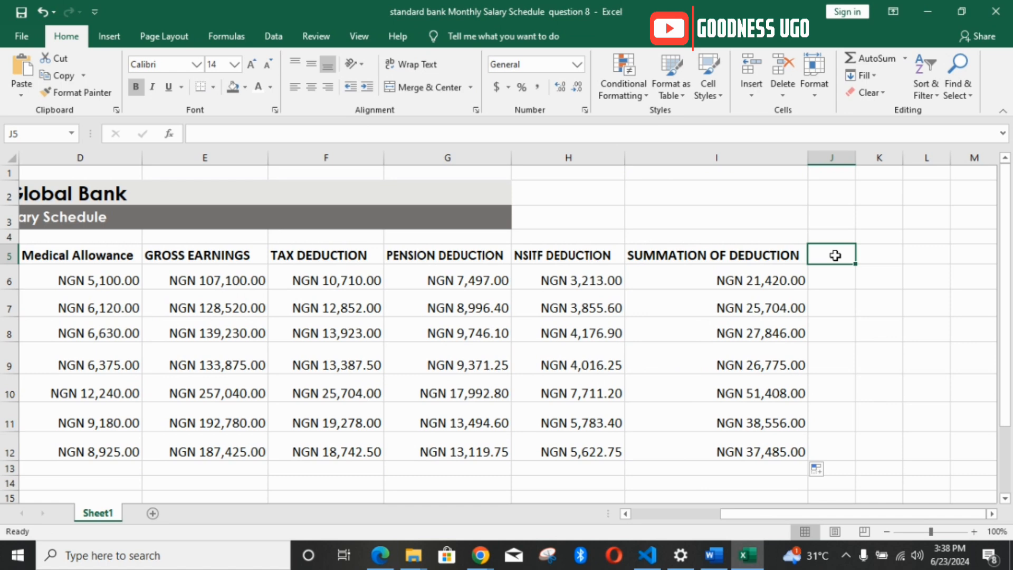
{"action": "key", "text": "ctrl+v"}
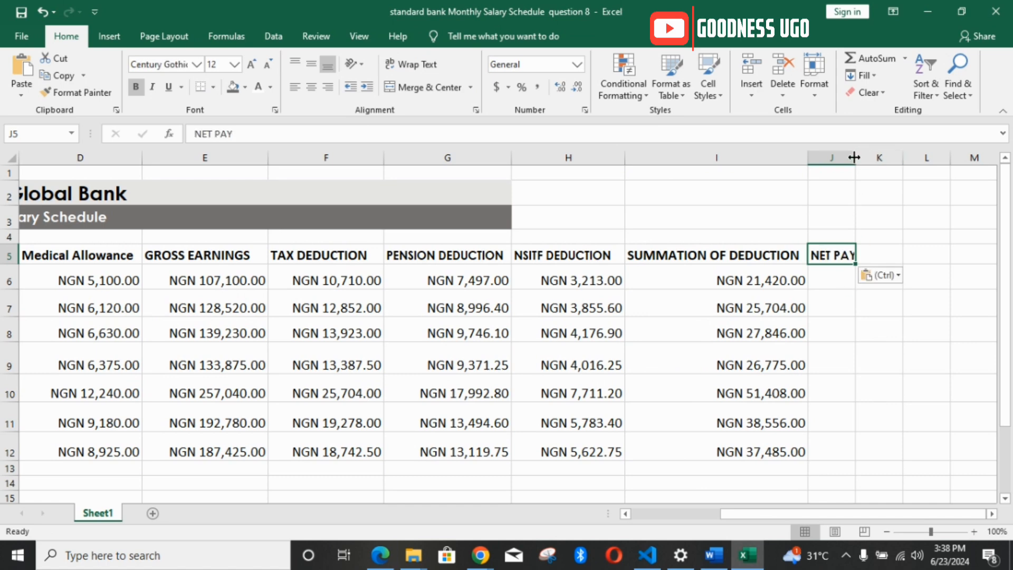
{"action": "left_click_drag", "start_coordinate": [855, 158], "coordinate": [961, 161]}
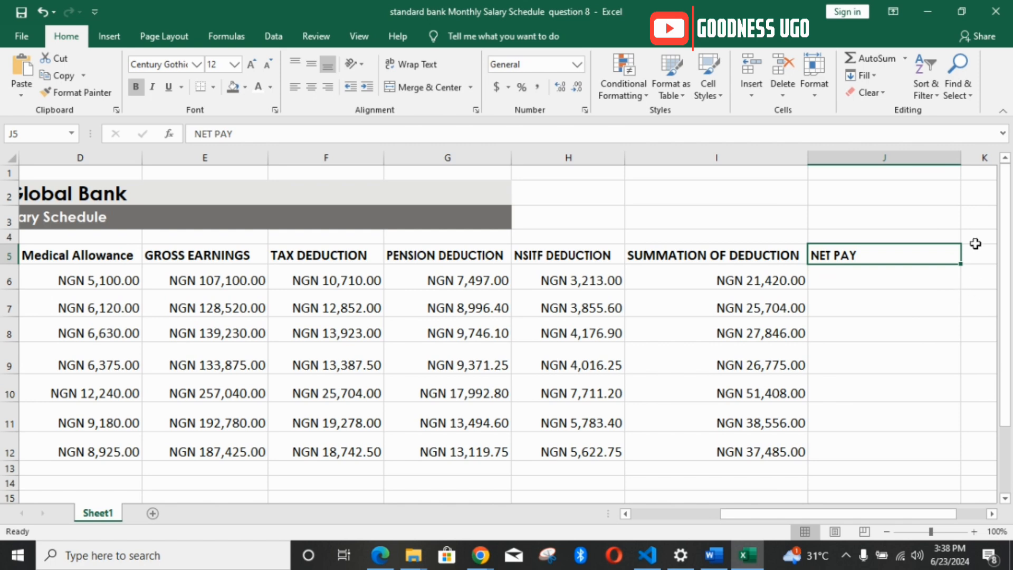
Step: Calculate the first staff member's net pay in J6 by subtracting total deductions from gross earnings with =E6-I6
{"action": "left_click_drag", "start_coordinate": [934, 514], "coordinate": [956, 514]}
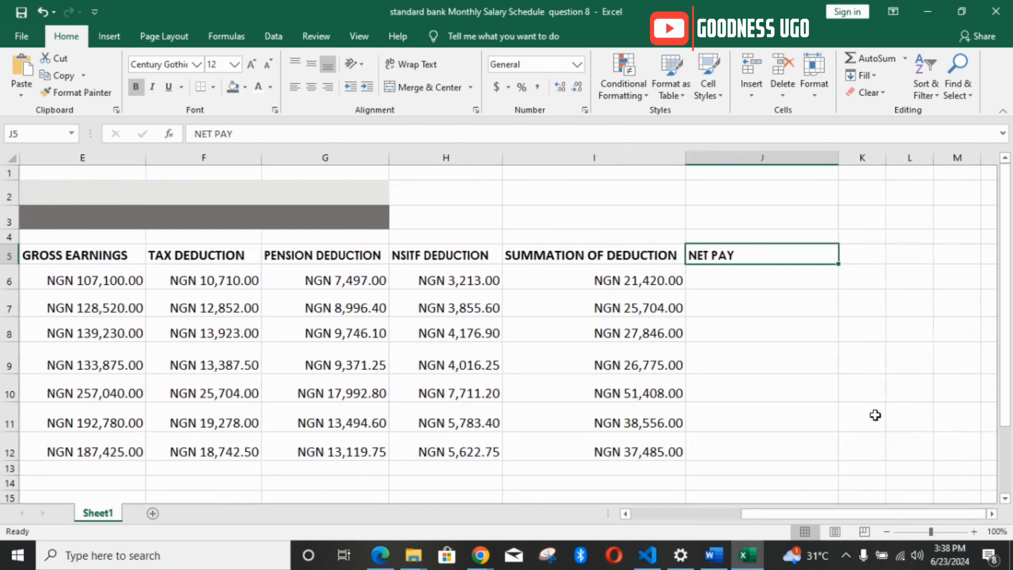
{"action": "double_click", "coordinate": [776, 276]}
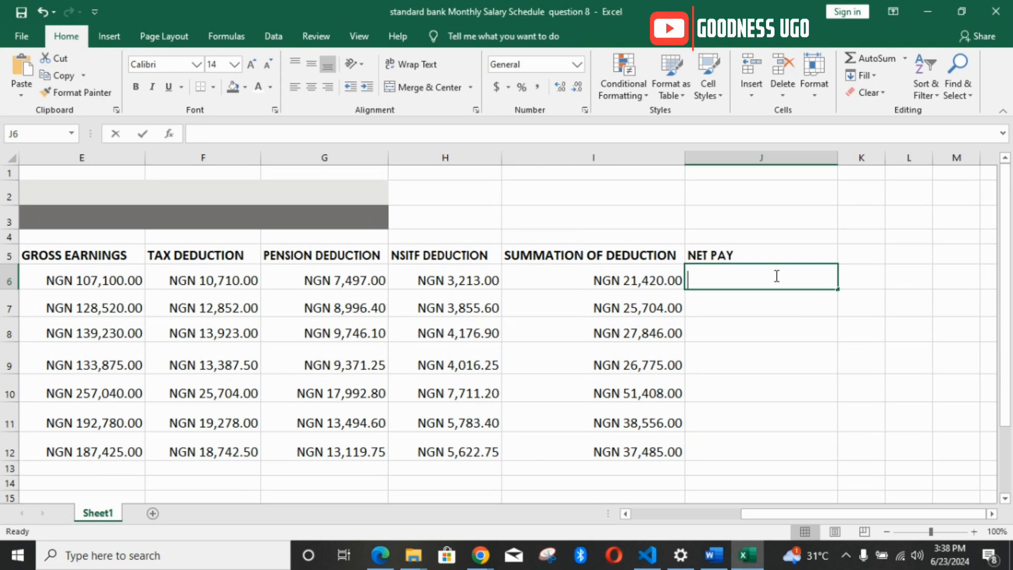
{"action": "type", "text": "="}
{"action": "left_click_drag", "start_coordinate": [789, 515], "coordinate": [765, 522]}
{"action": "left_click", "coordinate": [200, 257]}
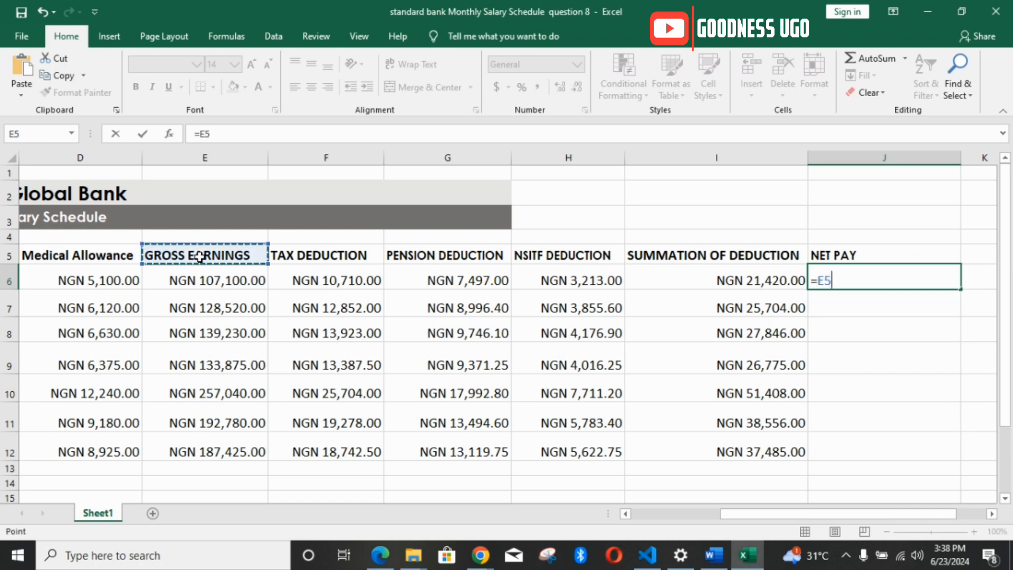
{"action": "key", "text": "BackSpace"}
{"action": "key", "text": "BackSpace"}
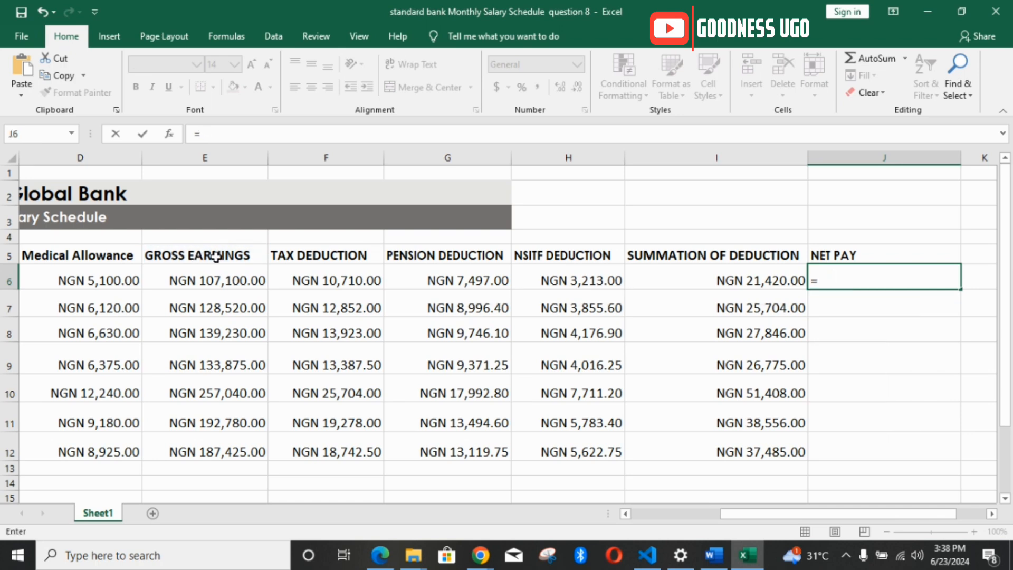
{"action": "type", "text": "E6-"}
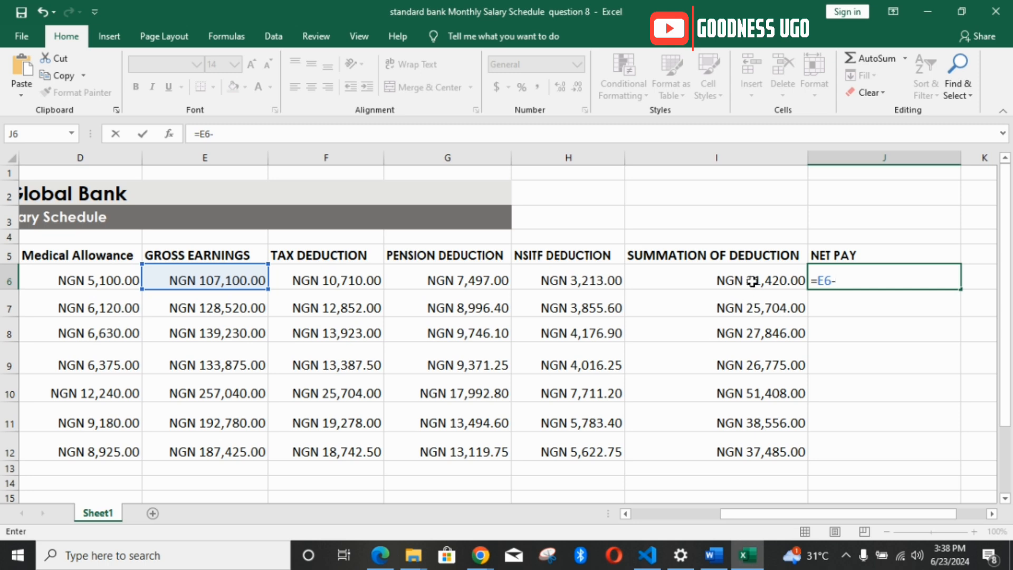
{"action": "left_click", "coordinate": [755, 280]}
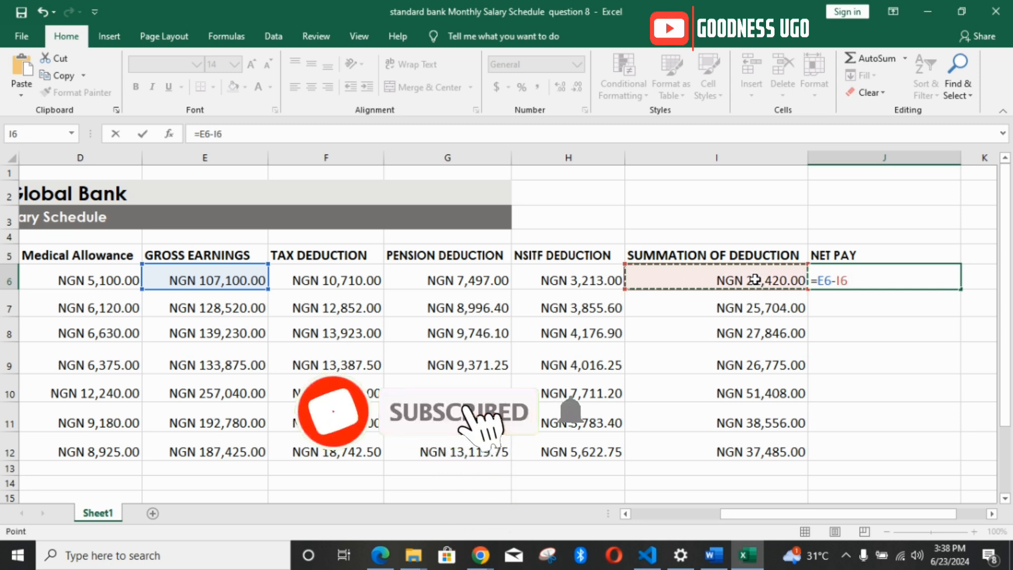
{"action": "key", "text": "Return"}
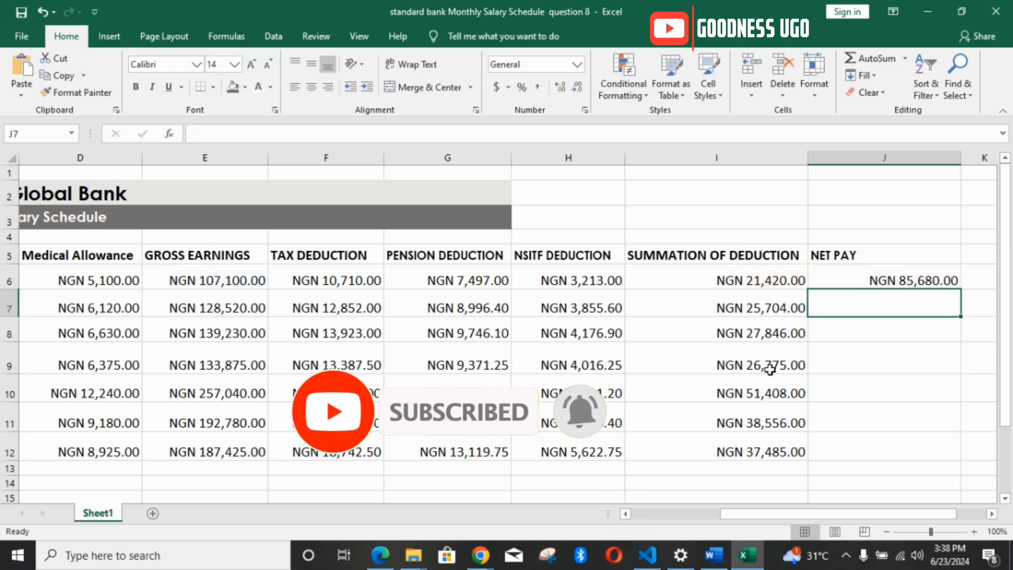
Step: Select the net pay cells J5:J12, including the heading, and fill them with the standard light green colour
{"action": "left_click", "coordinate": [855, 280]}
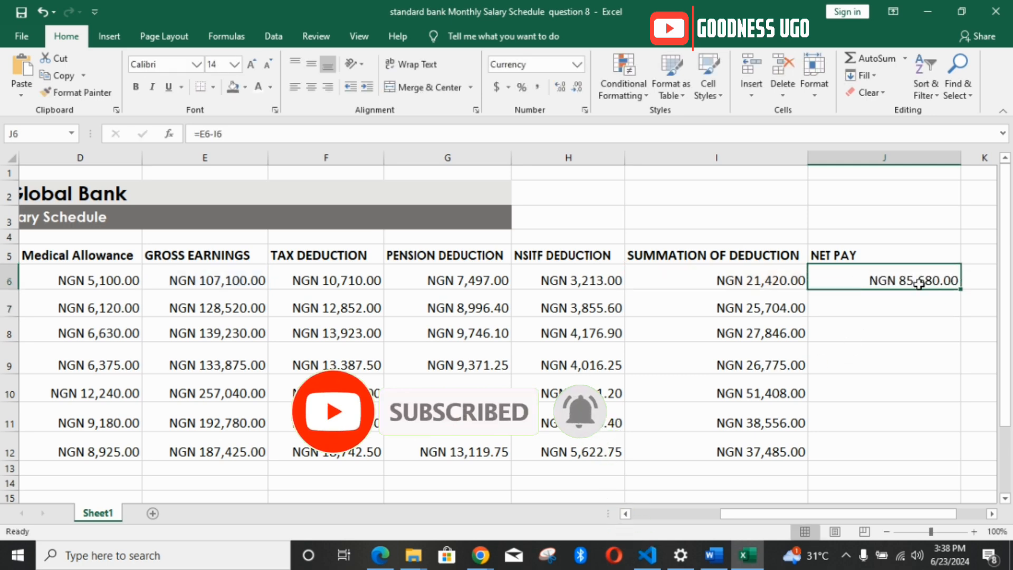
{"action": "left_click", "coordinate": [868, 255]}
{"action": "left_click_drag", "start_coordinate": [872, 261], "coordinate": [900, 452]}
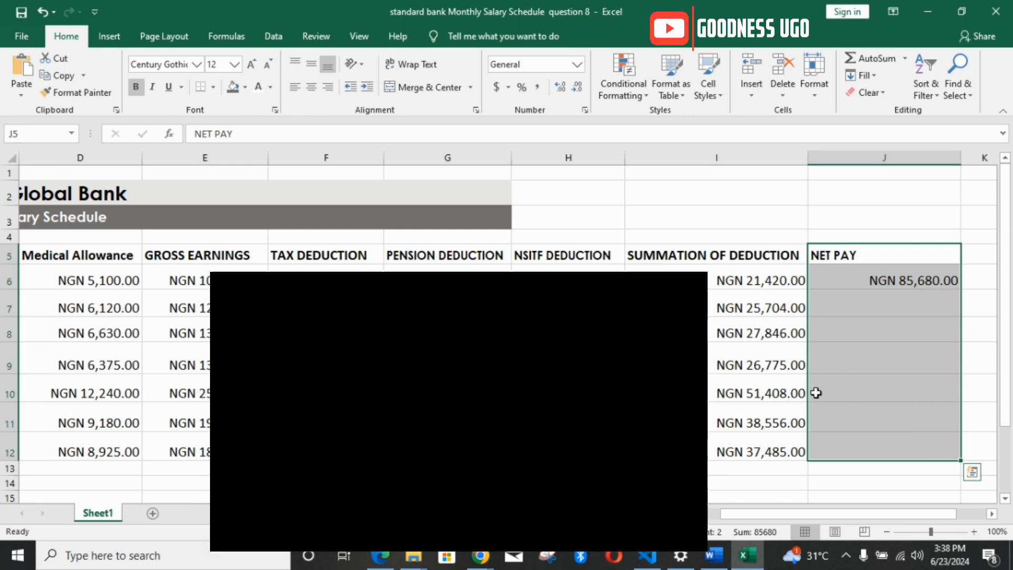
{"action": "left_click", "coordinate": [214, 87]}
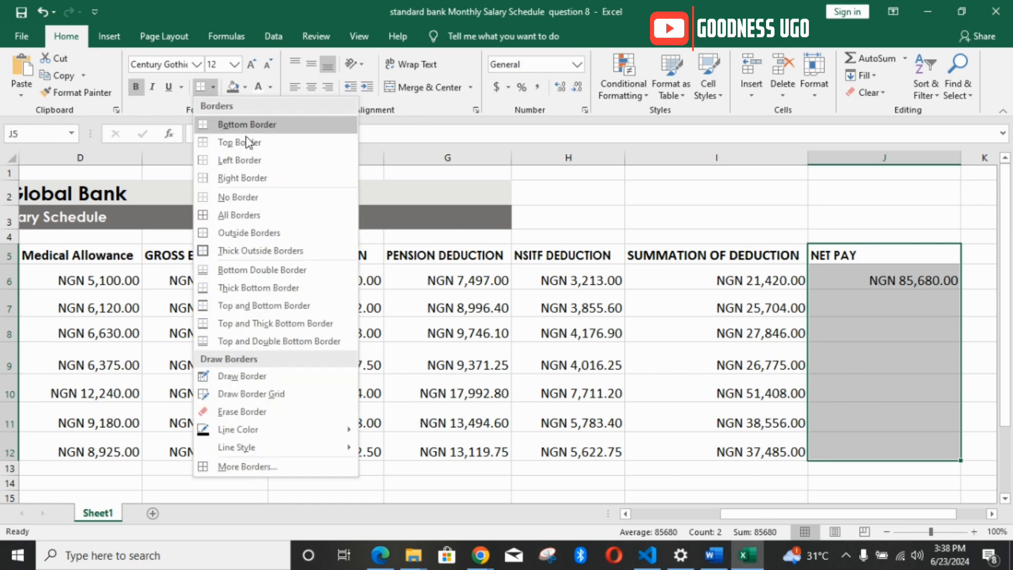
{"action": "left_click", "coordinate": [246, 87]}
{"action": "left_click", "coordinate": [346, 134]}
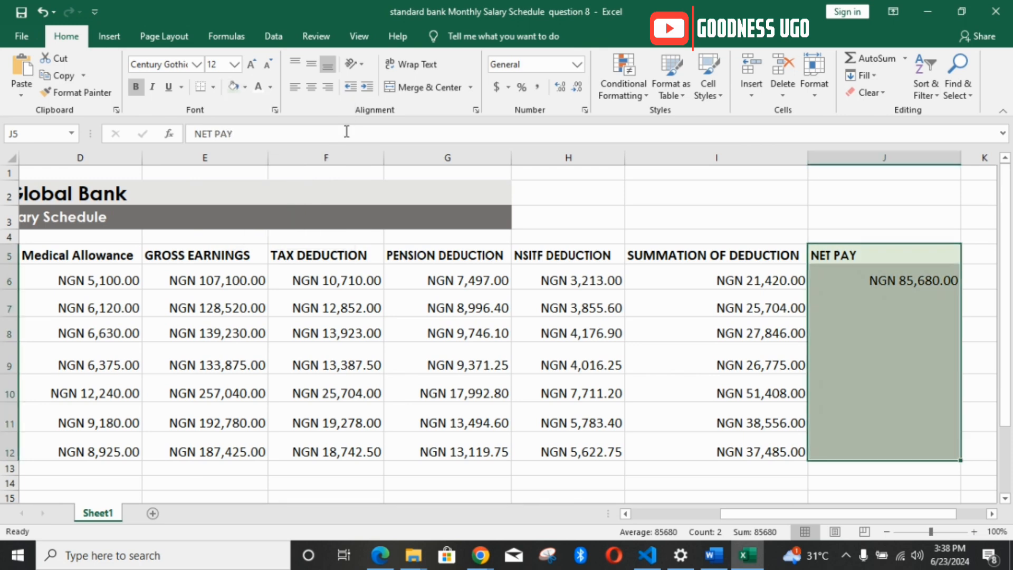
{"action": "left_click", "coordinate": [244, 88]}
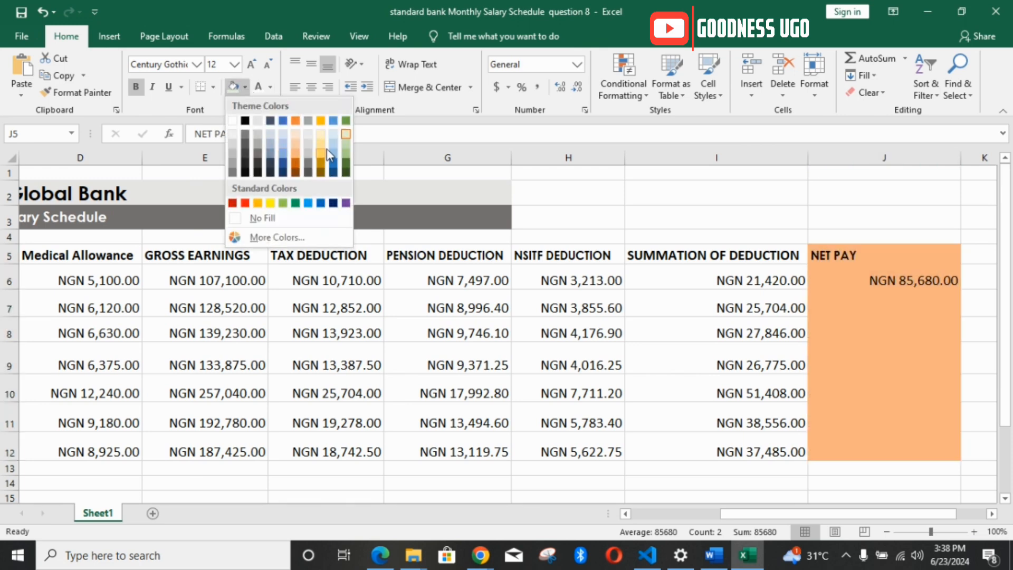
{"action": "left_click", "coordinate": [284, 204]}
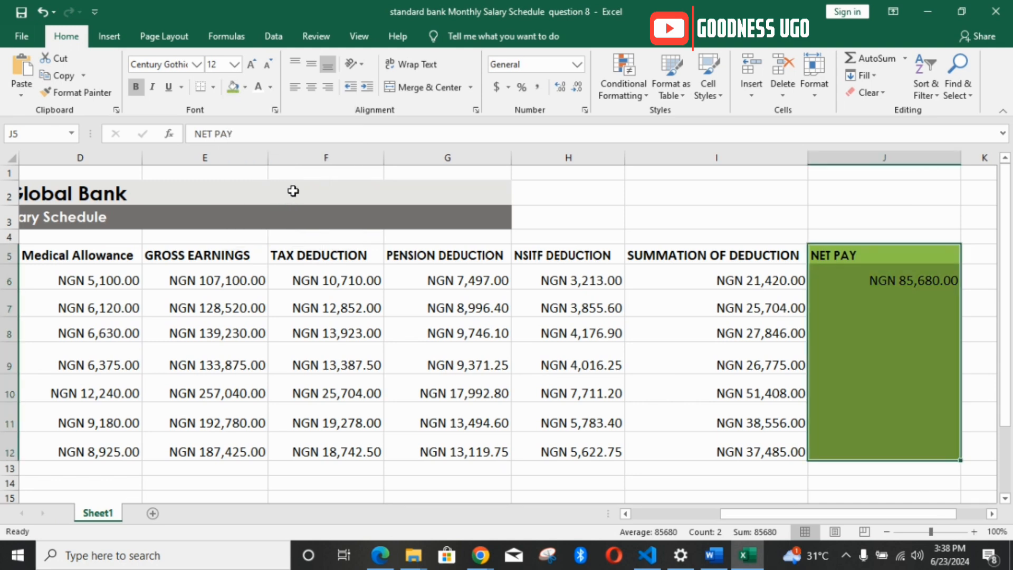
Step: Make the text in J5:J12 bold and white, and change the cell fill to dark green
{"action": "left_click", "coordinate": [138, 88]}
{"action": "left_click", "coordinate": [138, 87]}
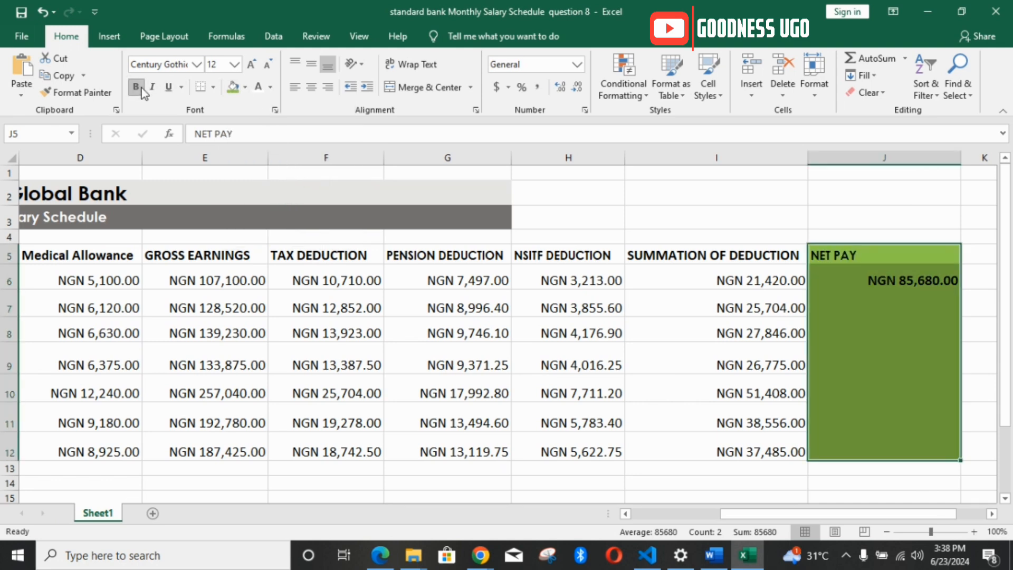
{"action": "left_click", "coordinate": [258, 88]}
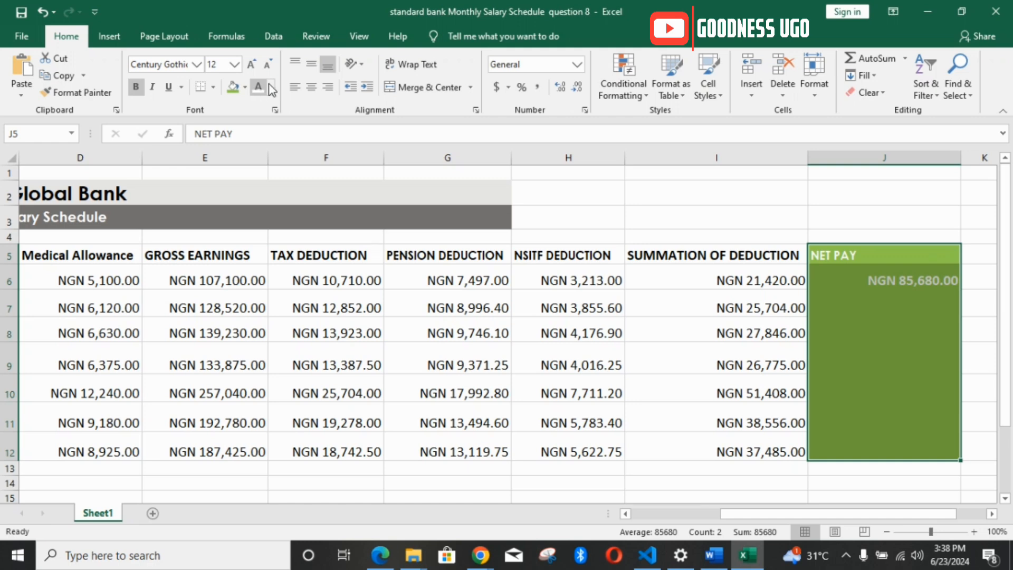
{"action": "left_click", "coordinate": [244, 87]}
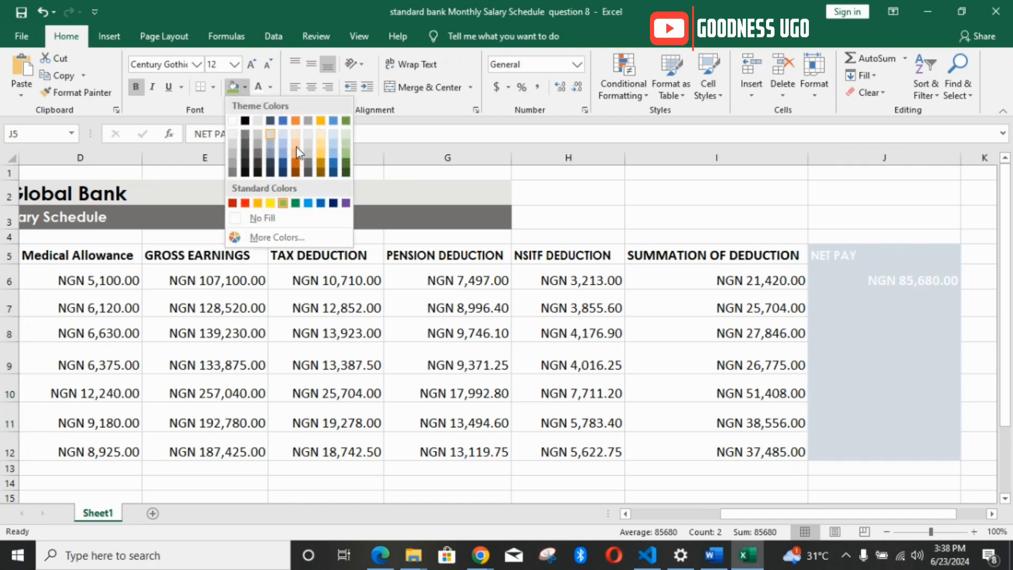
{"action": "left_click", "coordinate": [347, 169]}
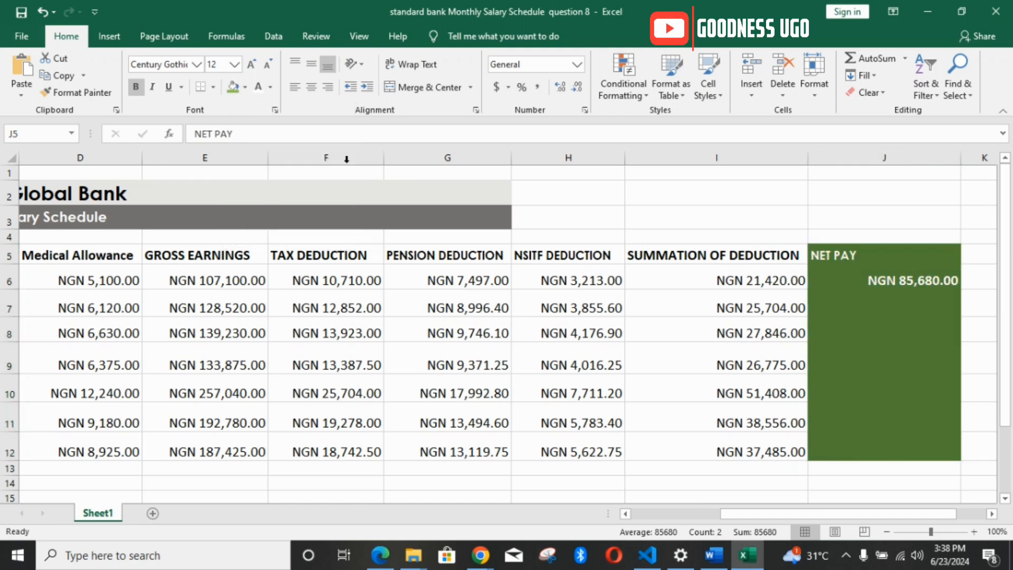
Step: Apply all borders to the net pay cells J5:J12 and centre their contents horizontally
{"action": "left_click", "coordinate": [213, 87]}
{"action": "left_click", "coordinate": [237, 209]}
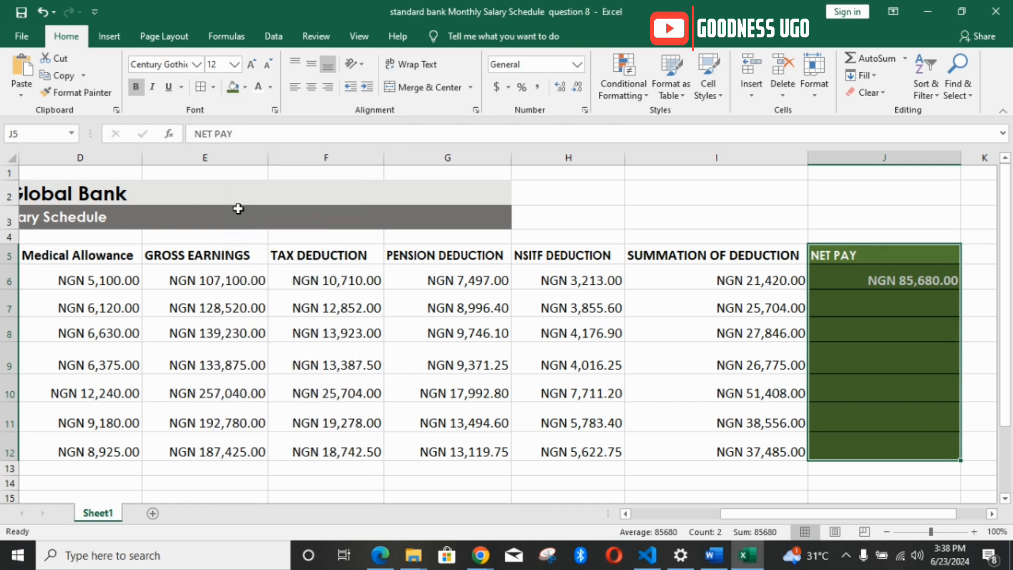
{"action": "left_click", "coordinate": [312, 88]}
Step: Fill the net pay formula from J6 down to J12 for the remaining staff
{"action": "left_click", "coordinate": [845, 277]}
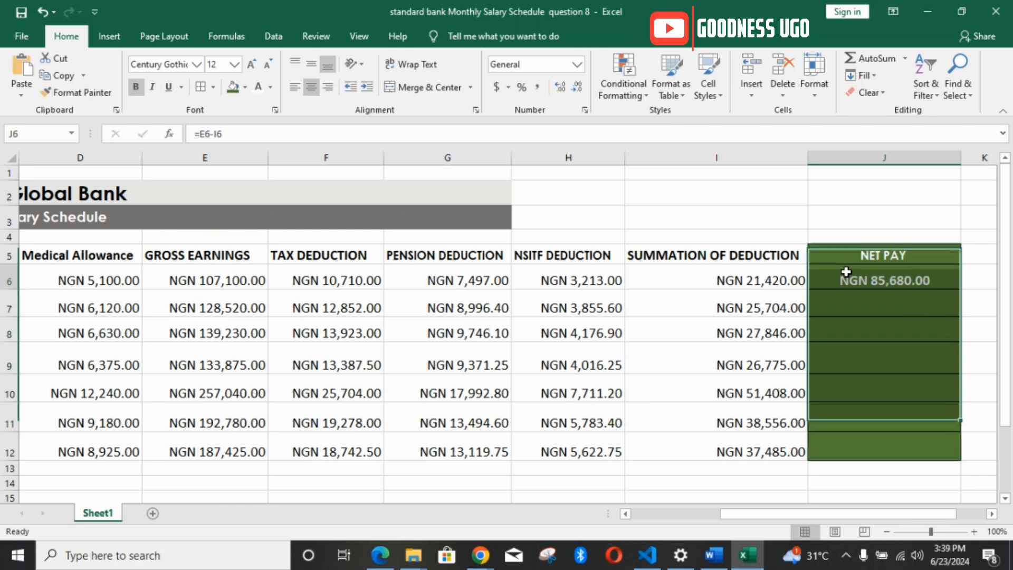
{"action": "left_click_drag", "start_coordinate": [962, 289], "coordinate": [954, 450]}
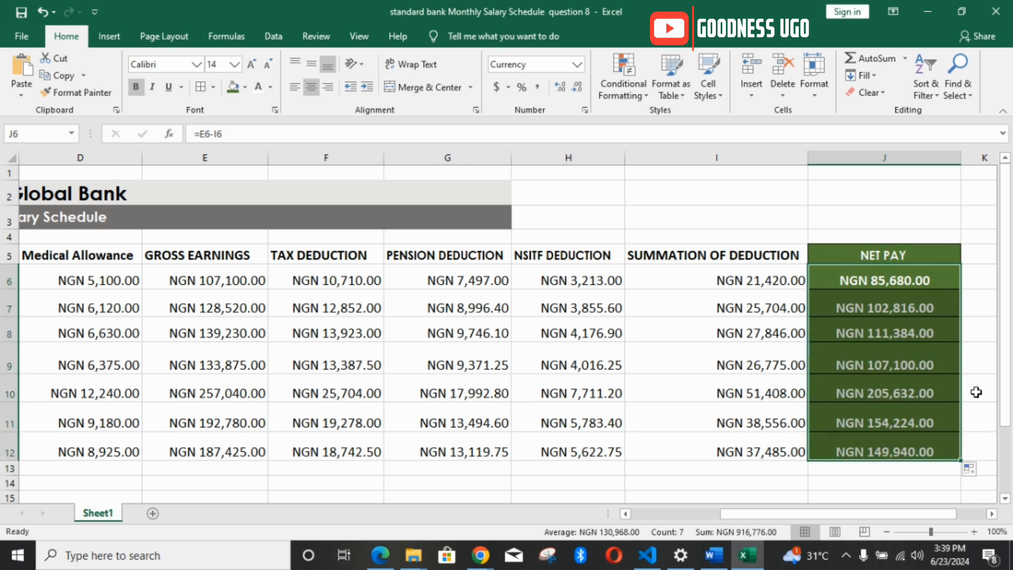
{"action": "left_click", "coordinate": [978, 272]}
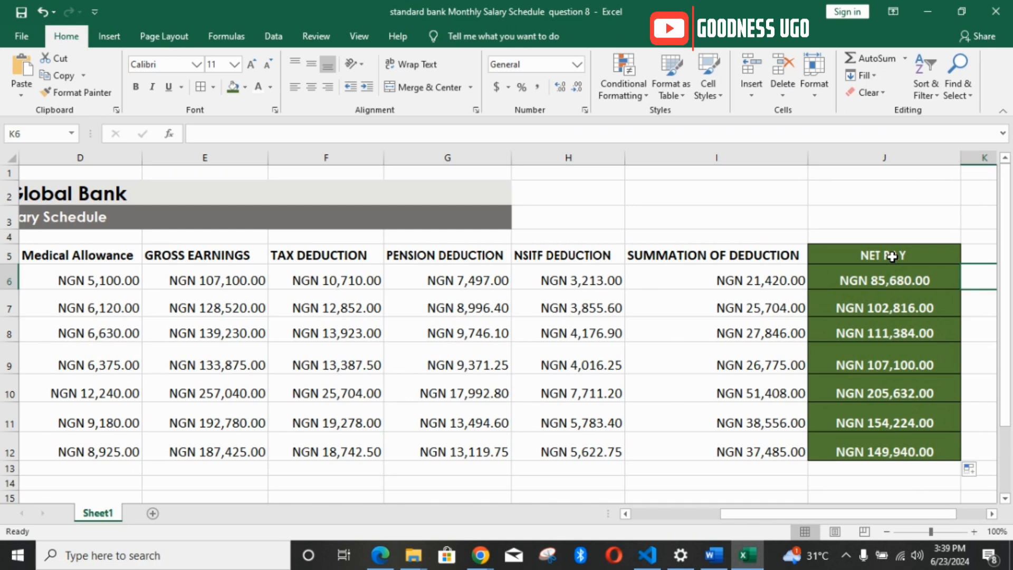
Step: Review the net pay cells J5:J12 and the schedule's first columns, and select the Monthly Salary Schedule heading in A3
{"action": "left_click_drag", "start_coordinate": [891, 257], "coordinate": [905, 448]}
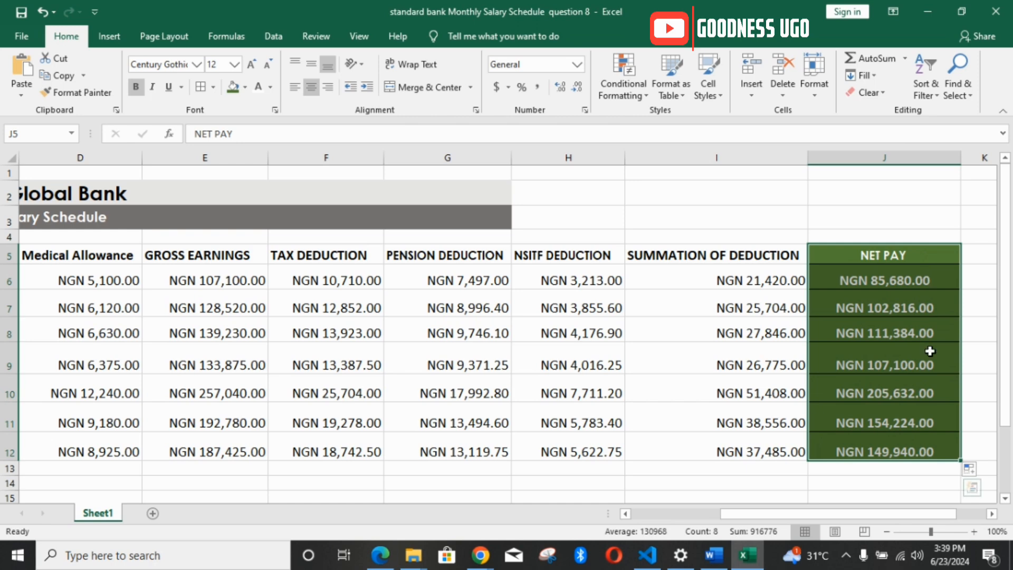
{"action": "left_click_drag", "start_coordinate": [850, 511], "coordinate": [749, 522]}
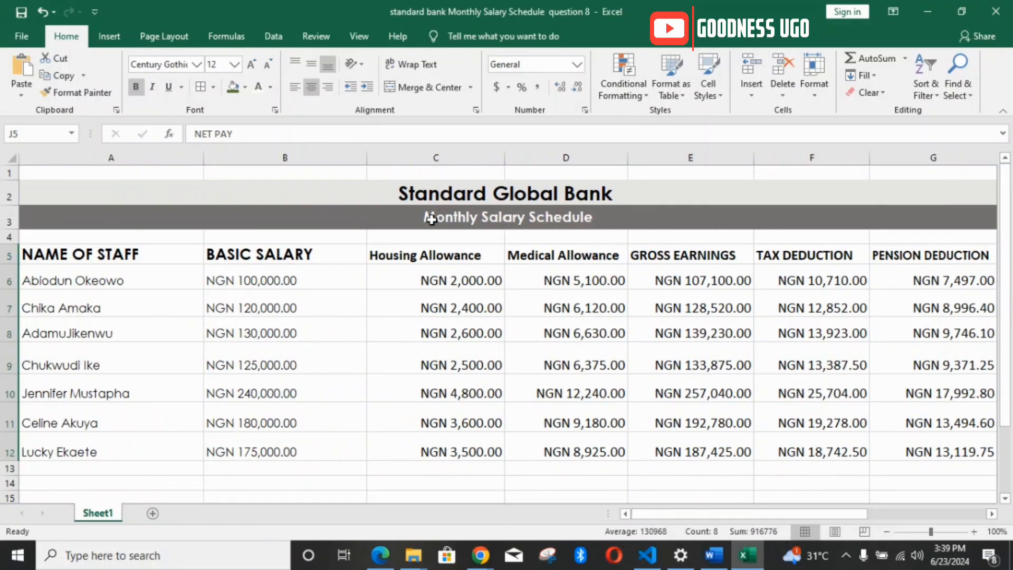
{"action": "left_click", "coordinate": [464, 218]}
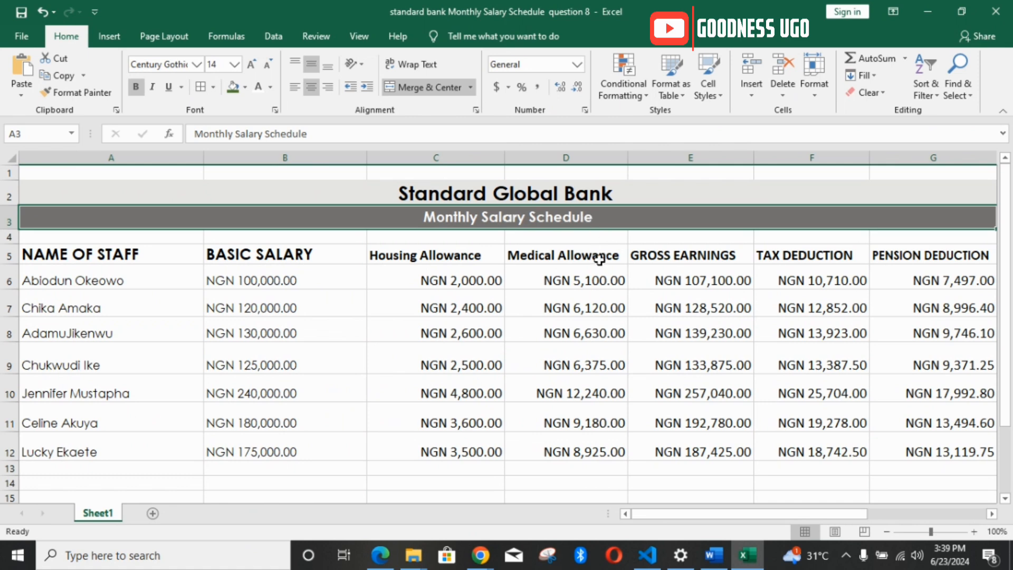